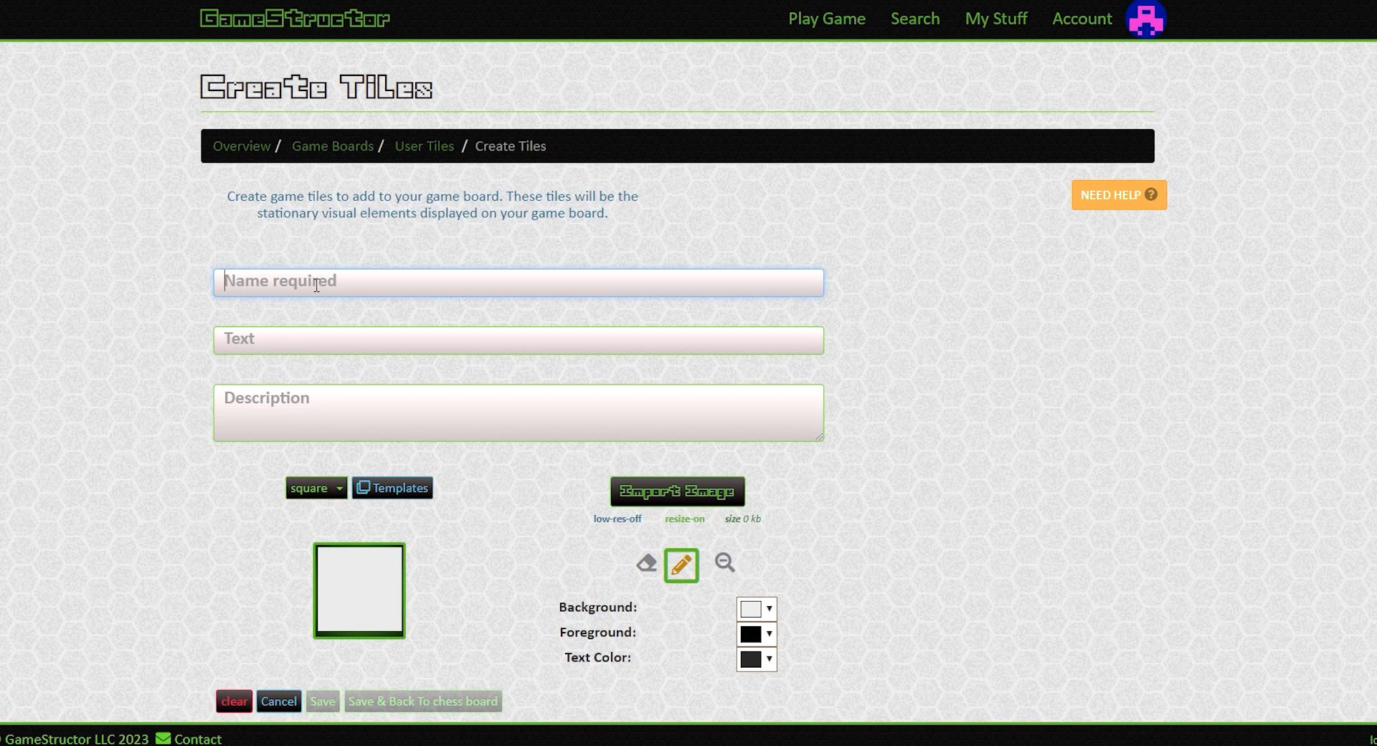
# Name the tile Gamestructor, set its text to "tile" and its description to "this is an tile test".
pyautogui.write('Games')
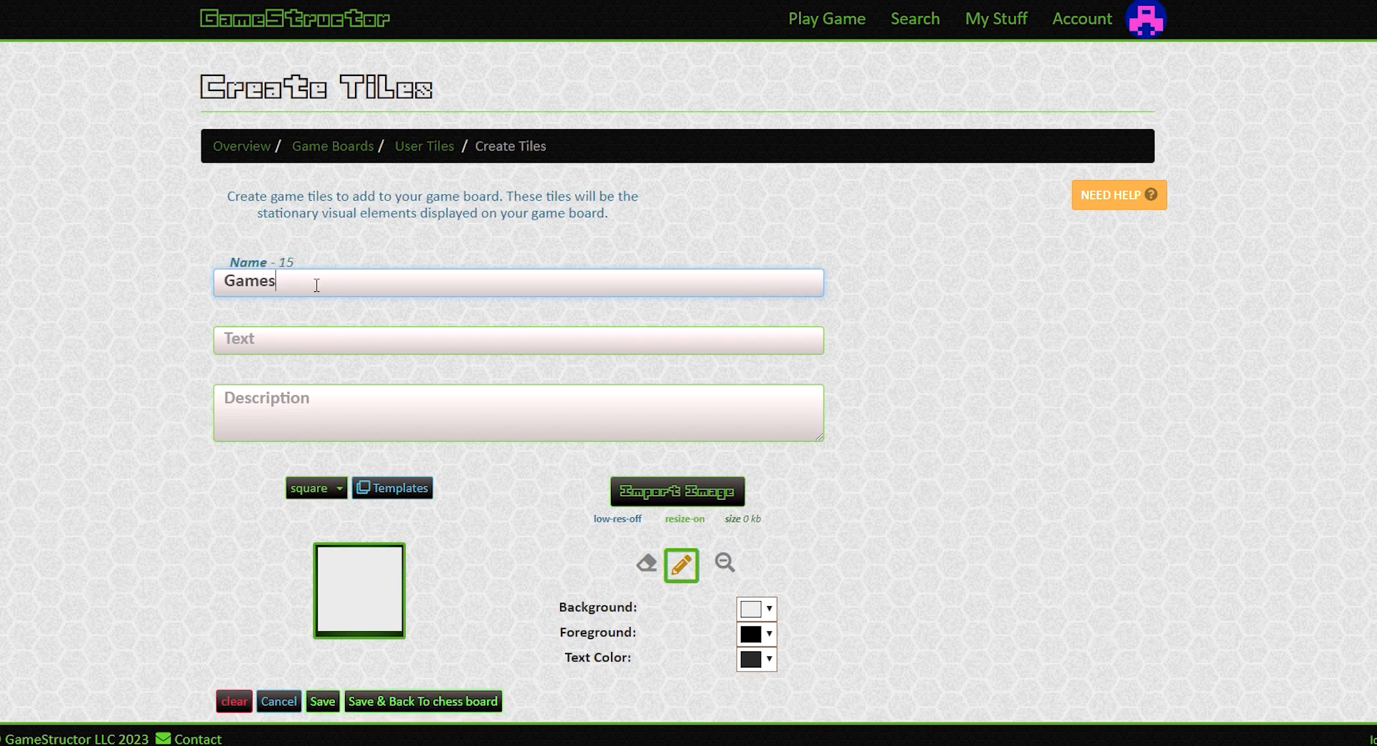
pyautogui.write('tructore')
pyautogui.click(399, 348)
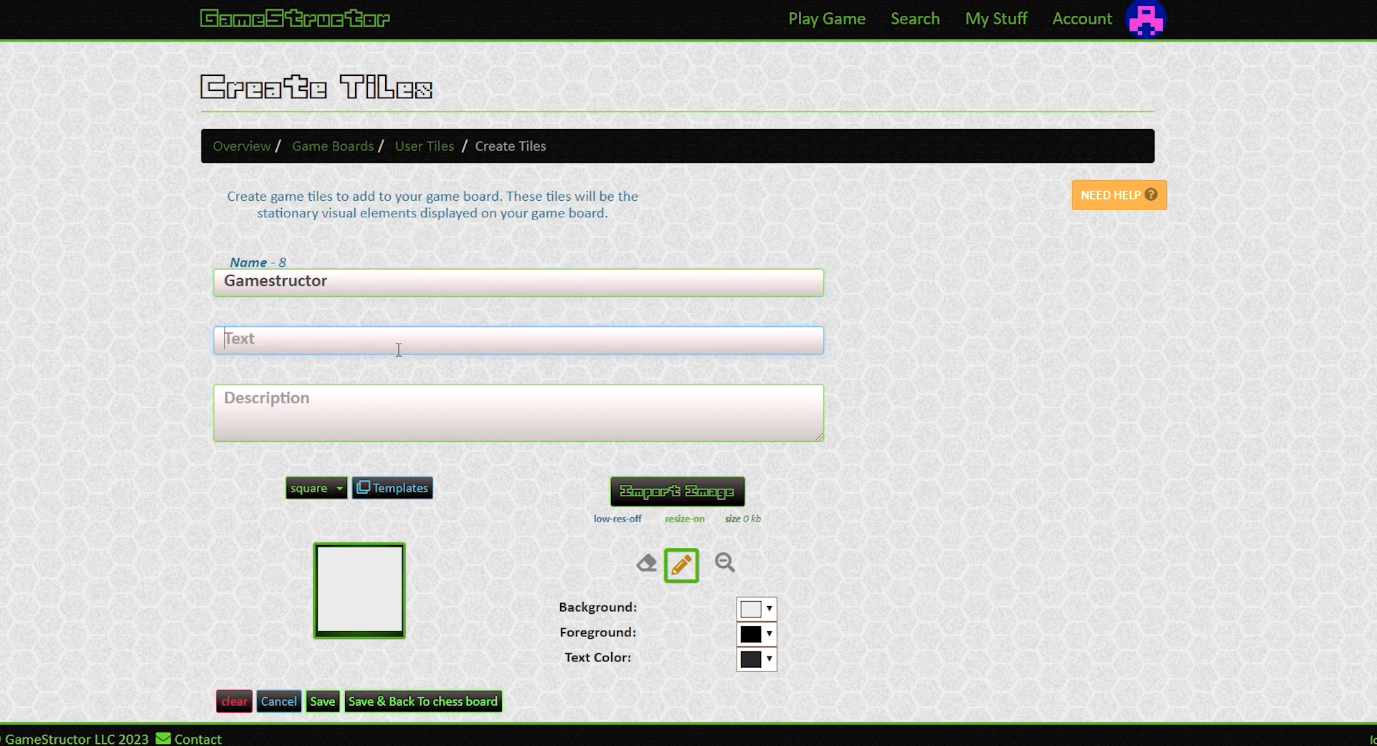
pyautogui.write('tile')
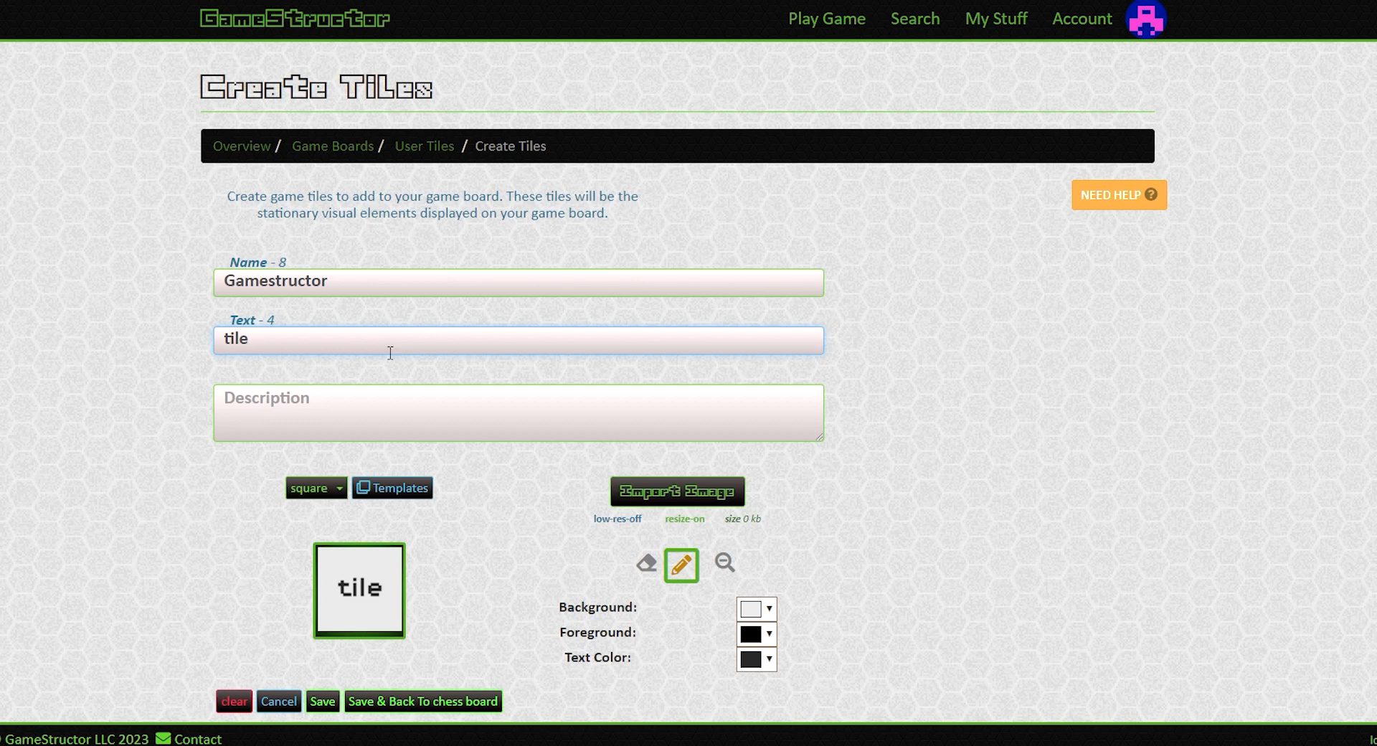
pyautogui.write('this is an ti')
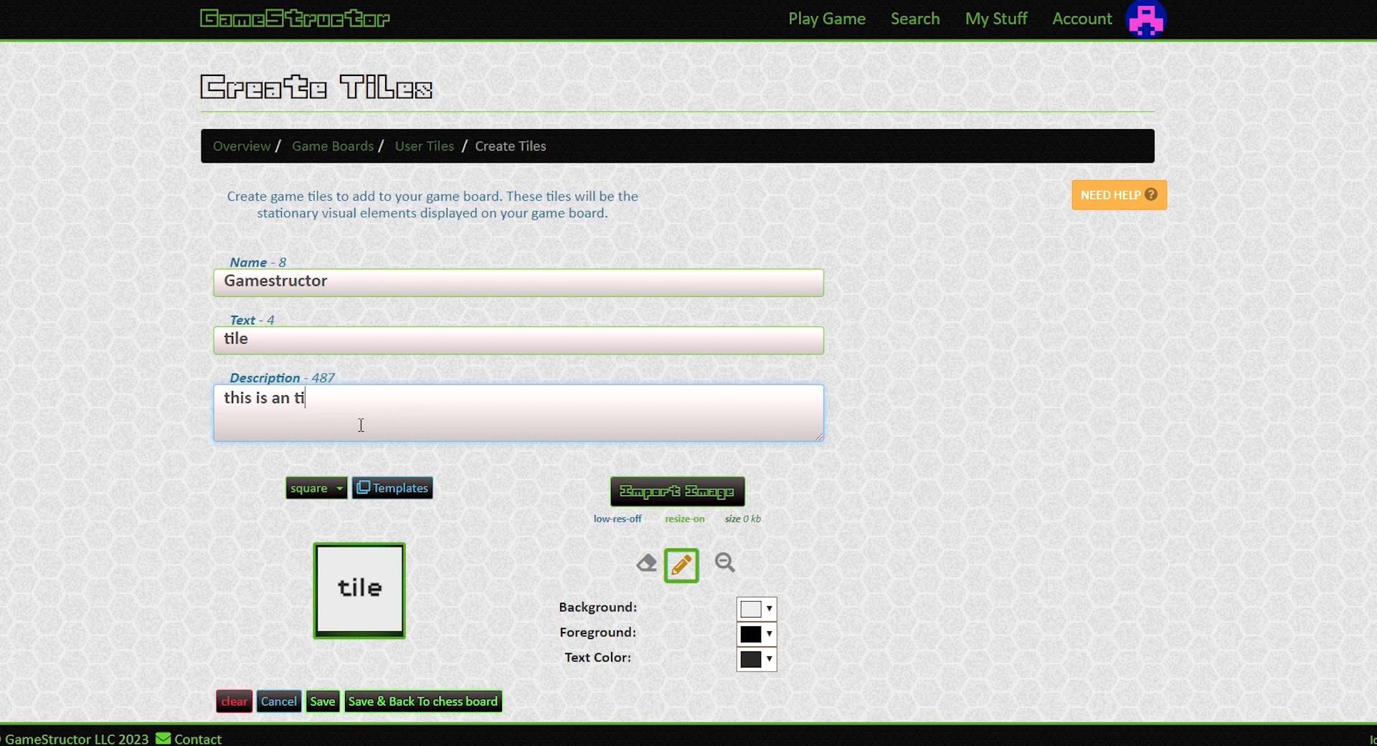
pyautogui.write('le test')
pyautogui.click(513, 533)
pyautogui.scroll(-1, 515, 527)
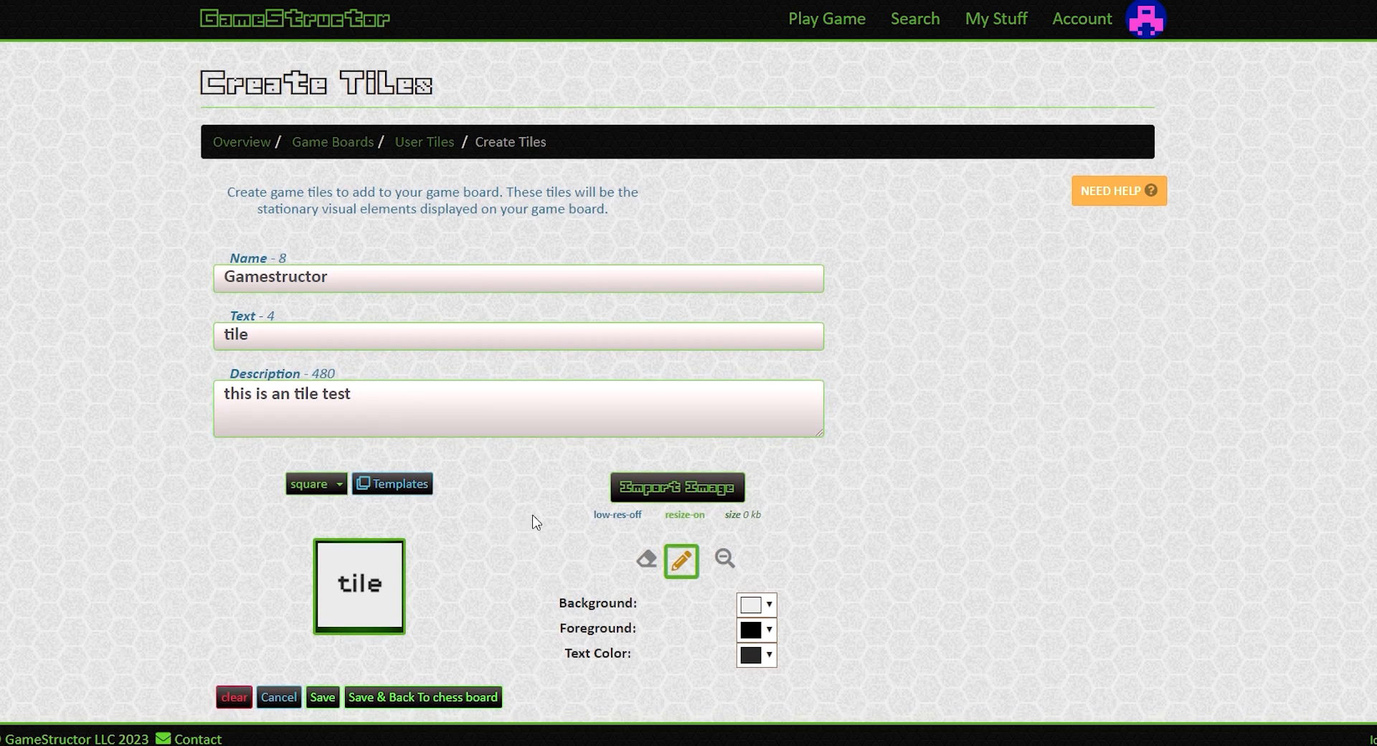
# Set the tile's background color to black (#000000).
pyautogui.click(769, 606)
pyautogui.moveTo(910, 485); pyautogui.dragTo(850, 584)
pyautogui.moveTo(1017, 449); pyautogui.dragTo(1062, 320)
pyautogui.moveTo(954, 452); pyautogui.dragTo(881, 567)
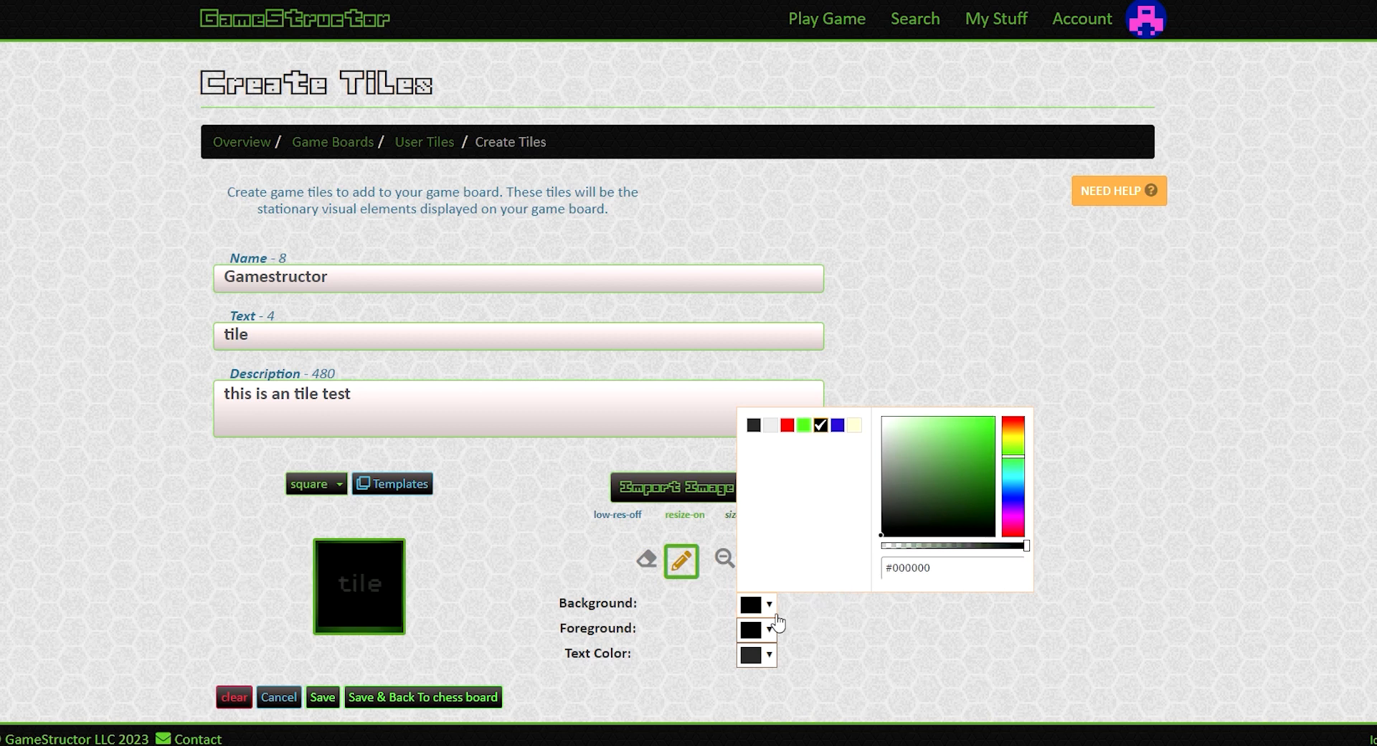
# Set the tile's foreground color to bright green (#2bff00).
pyautogui.click(772, 634)
pyautogui.moveTo(1016, 495); pyautogui.dragTo(994, 459)
pyautogui.click(809, 473)
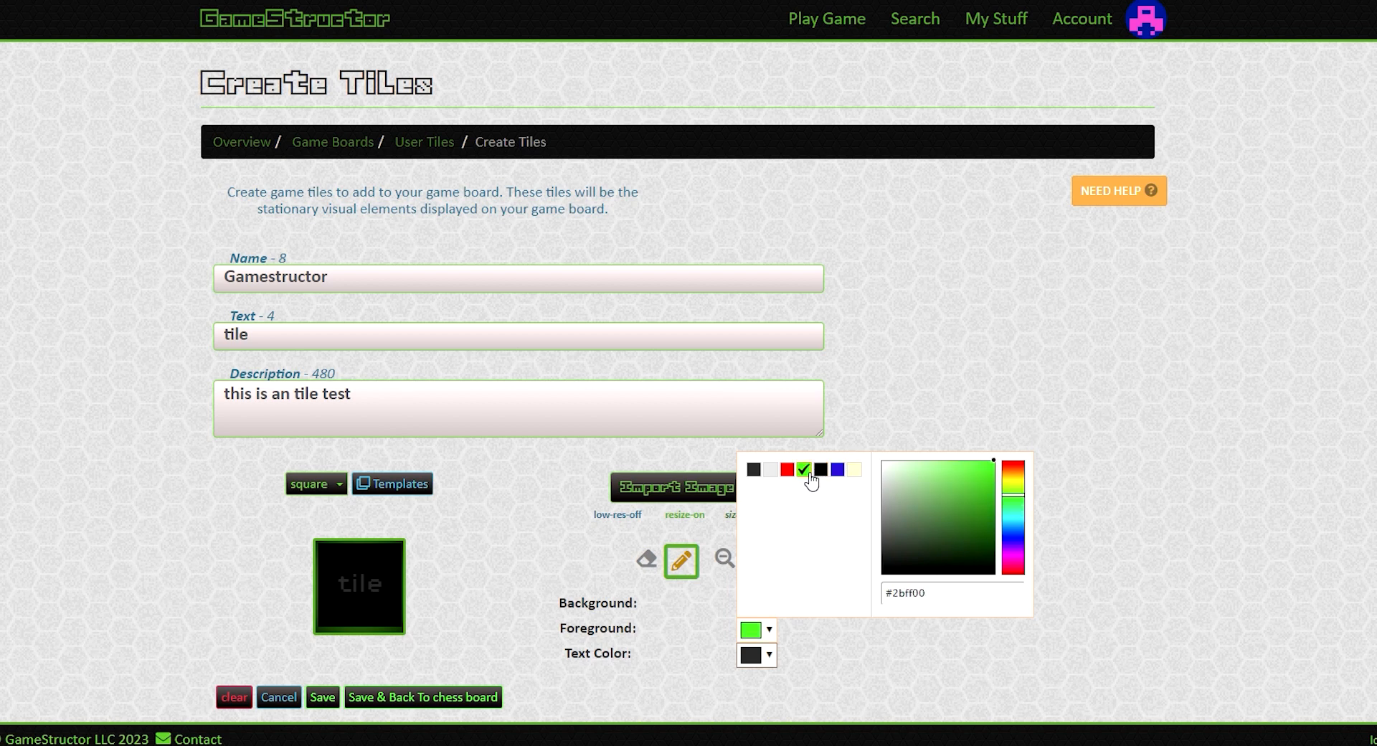
pyautogui.click(494, 592)
# Enlarge the tile preview, draw a blocky green letter G on it with the pencil, and switch to the eraser.
pyautogui.click(725, 558)
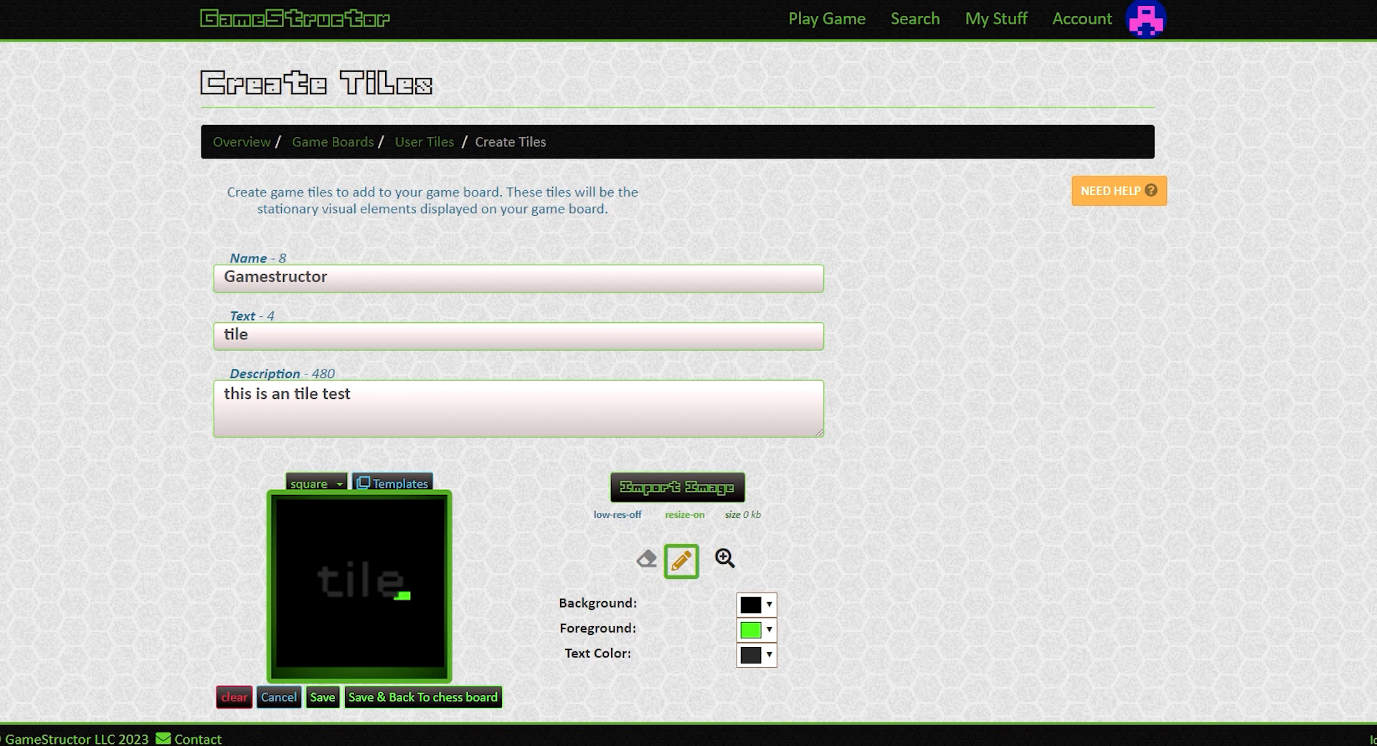
pyautogui.moveTo(419, 596)
pyautogui.mouseDown()
pyautogui.moveTo(455, 608)
pyautogui.moveTo(411, 594)
pyautogui.moveTo(449, 617)
pyautogui.moveTo(437, 667)
pyautogui.moveTo(426, 628)
pyautogui.moveTo(373, 603)
pyautogui.moveTo(287, 663)
pyautogui.moveTo(416, 649)
pyautogui.moveTo(385, 660)
pyautogui.moveTo(291, 595)
pyautogui.moveTo(294, 506)
pyautogui.moveTo(292, 538)
pyautogui.moveTo(450, 516)
pyautogui.moveTo(319, 515)
pyautogui.moveTo(454, 529)
pyautogui.moveTo(308, 520)
pyautogui.mouseUp()
pyautogui.click(661, 561)
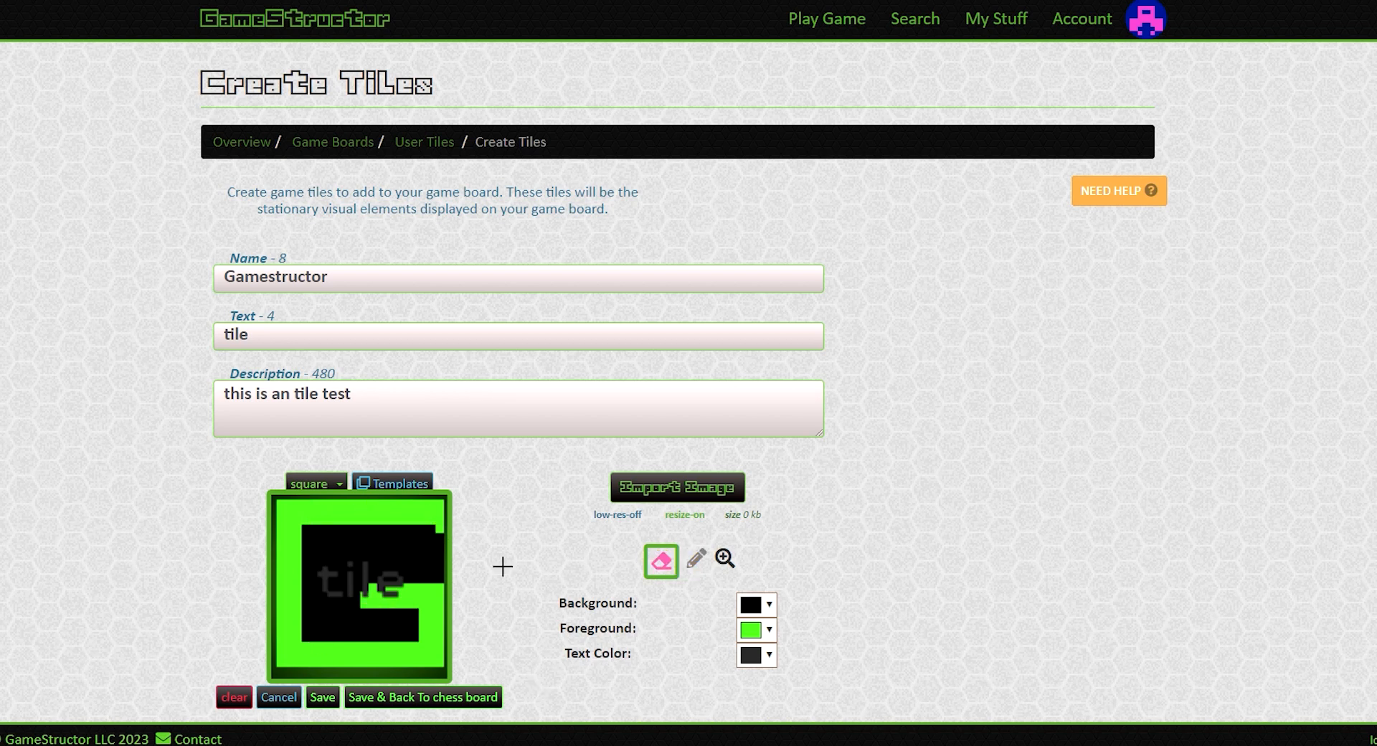
# Set the tile's text color to red and leave the tile form for the user tiles list.
pyautogui.click(770, 655)
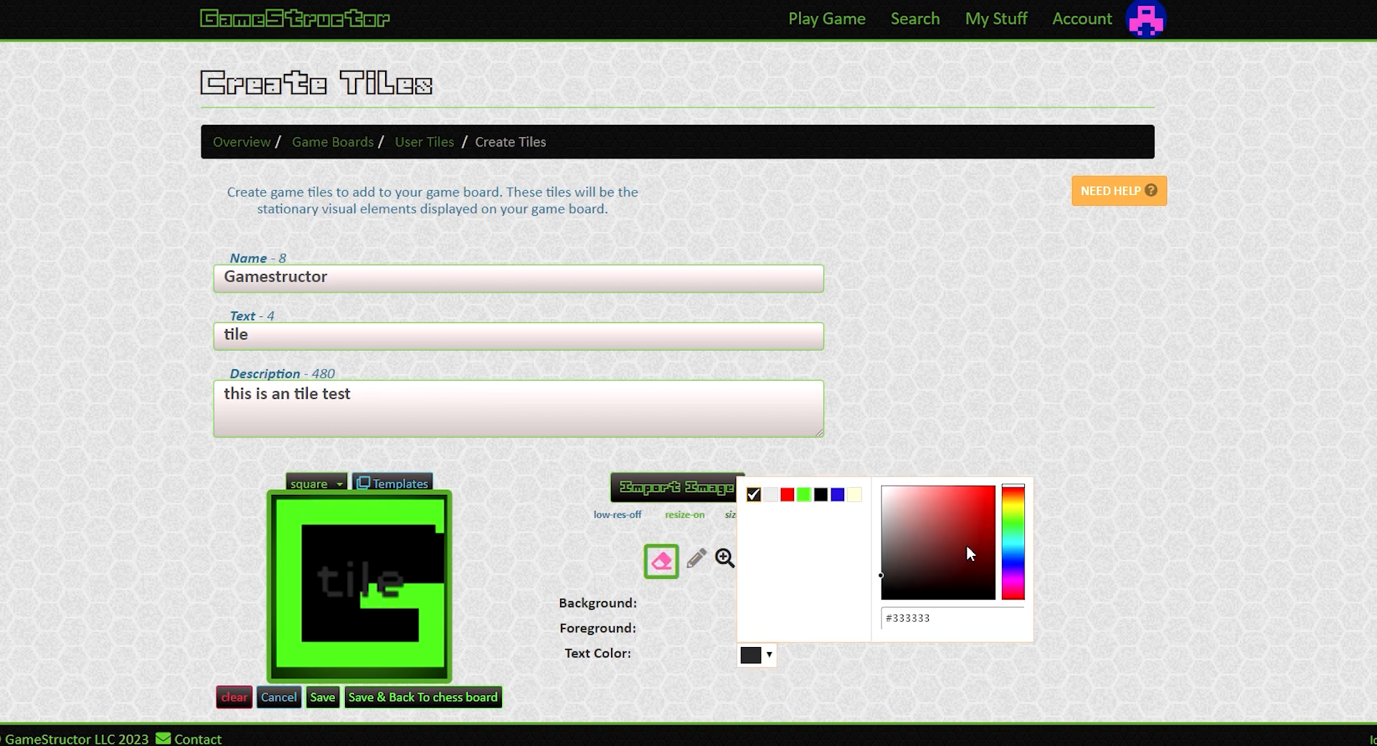
pyautogui.moveTo(969, 552); pyautogui.dragTo(1008, 499)
pyautogui.click(522, 591)
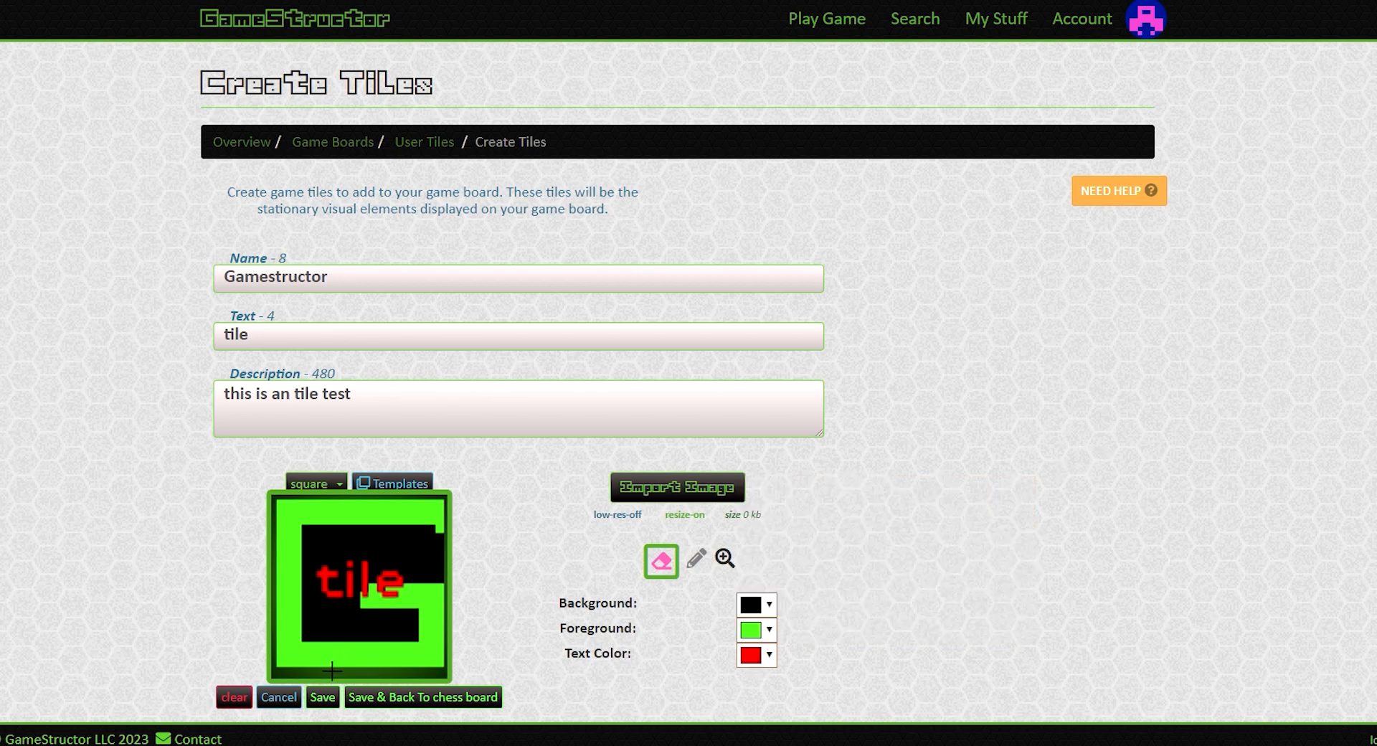
pyautogui.click(324, 702)
pyautogui.click(267, 701)
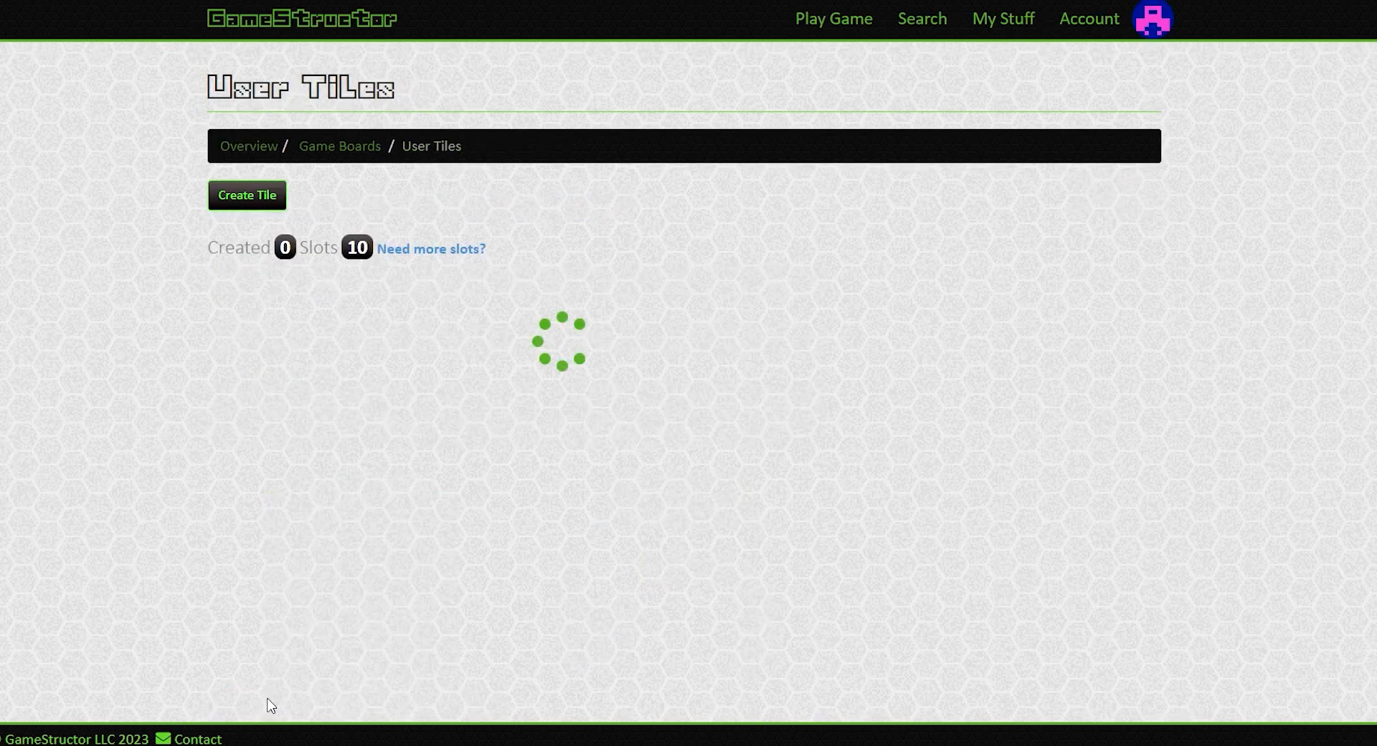
# Start another tile, name it Gamestructor and set its displayed text to "text".
pyautogui.click(236, 195)
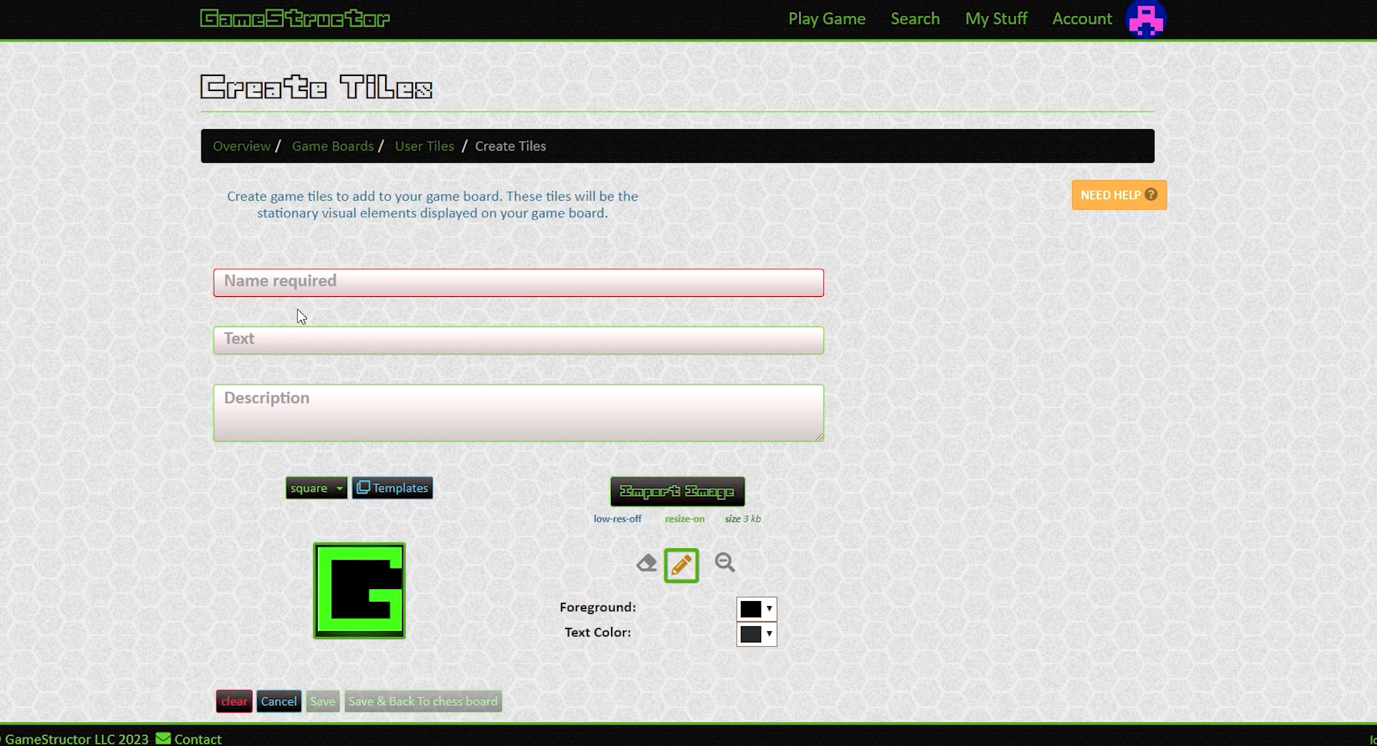
pyautogui.click(316, 297)
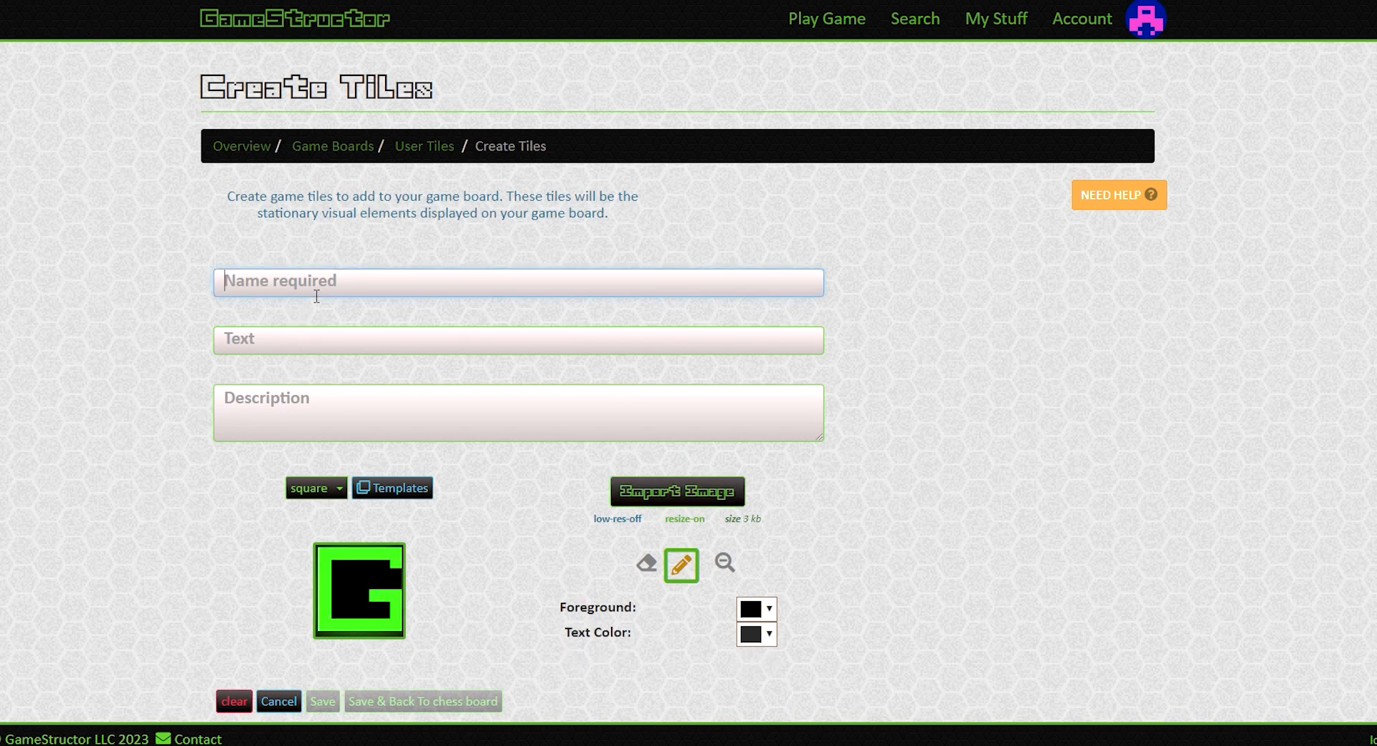
pyautogui.write('Gamestr')
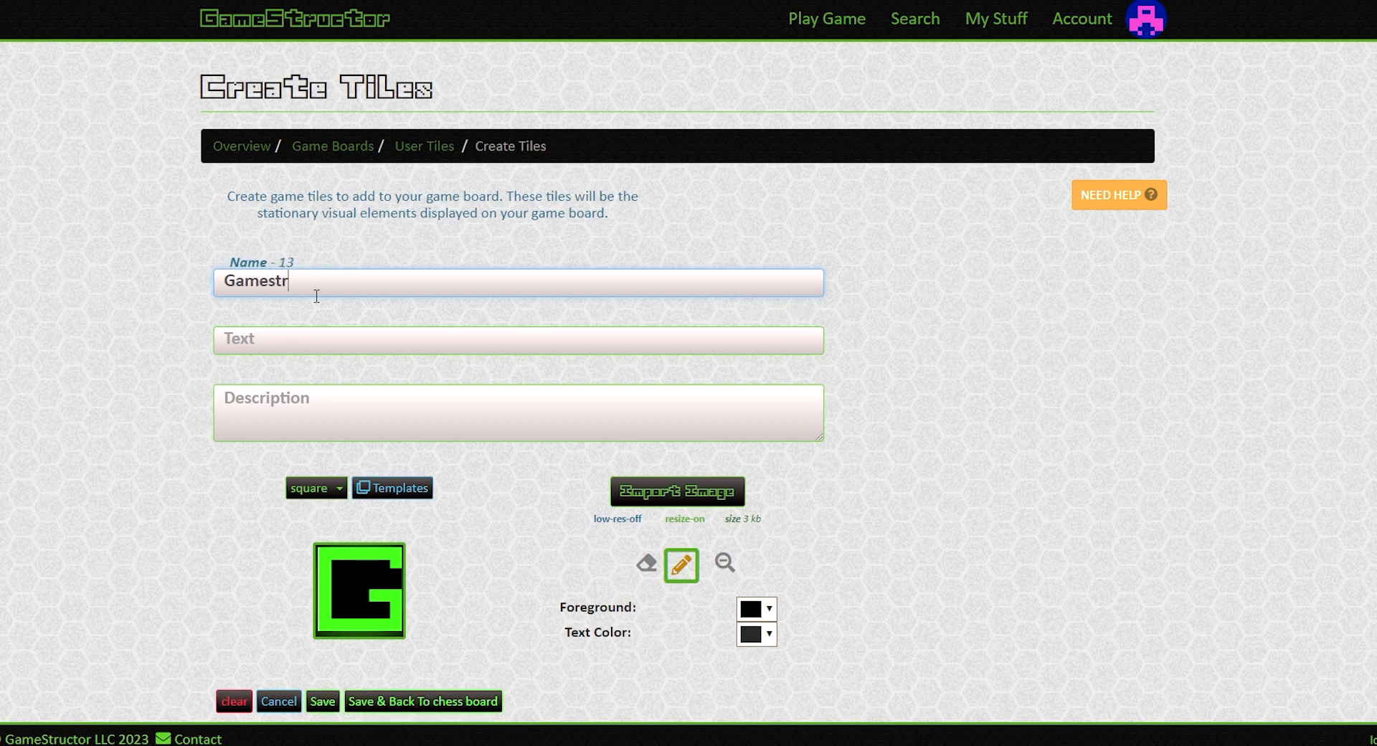
pyautogui.write('uctor')
pyautogui.click(230, 361)
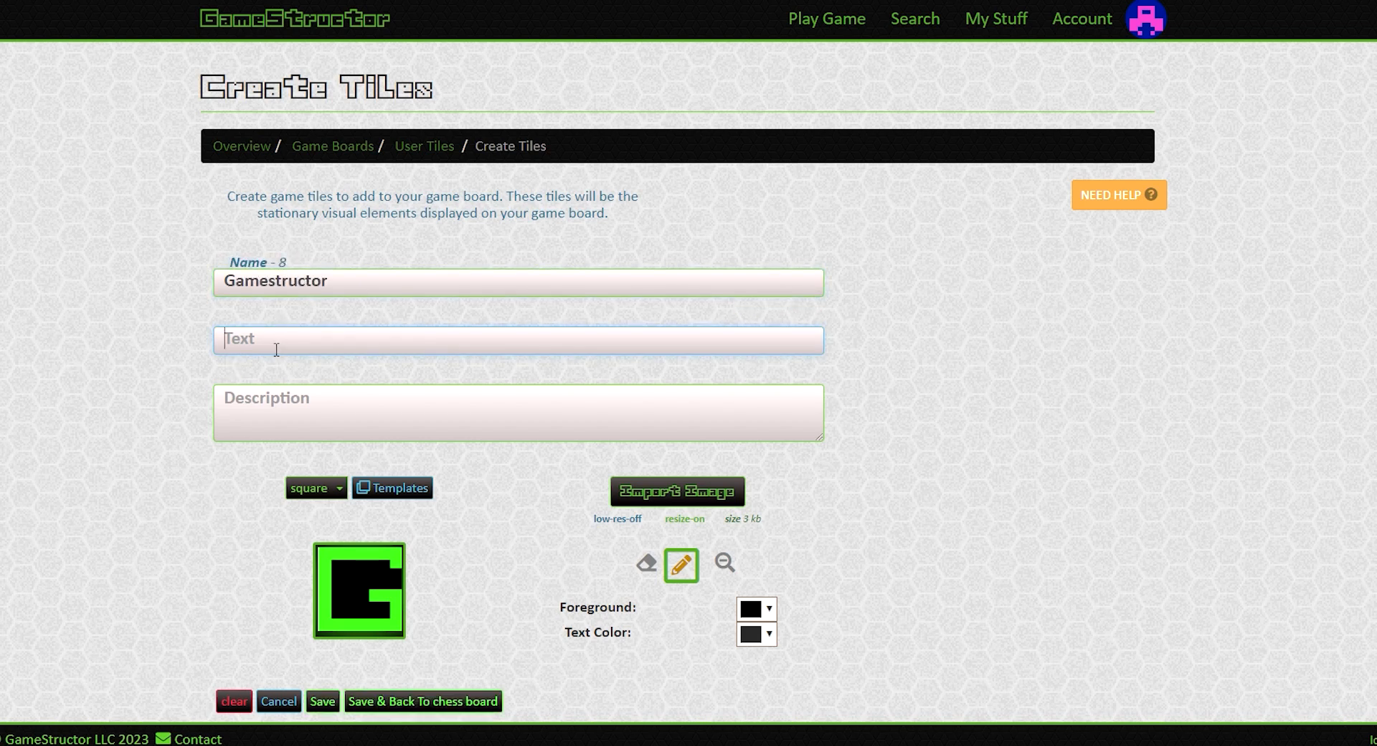
pyautogui.write('text')
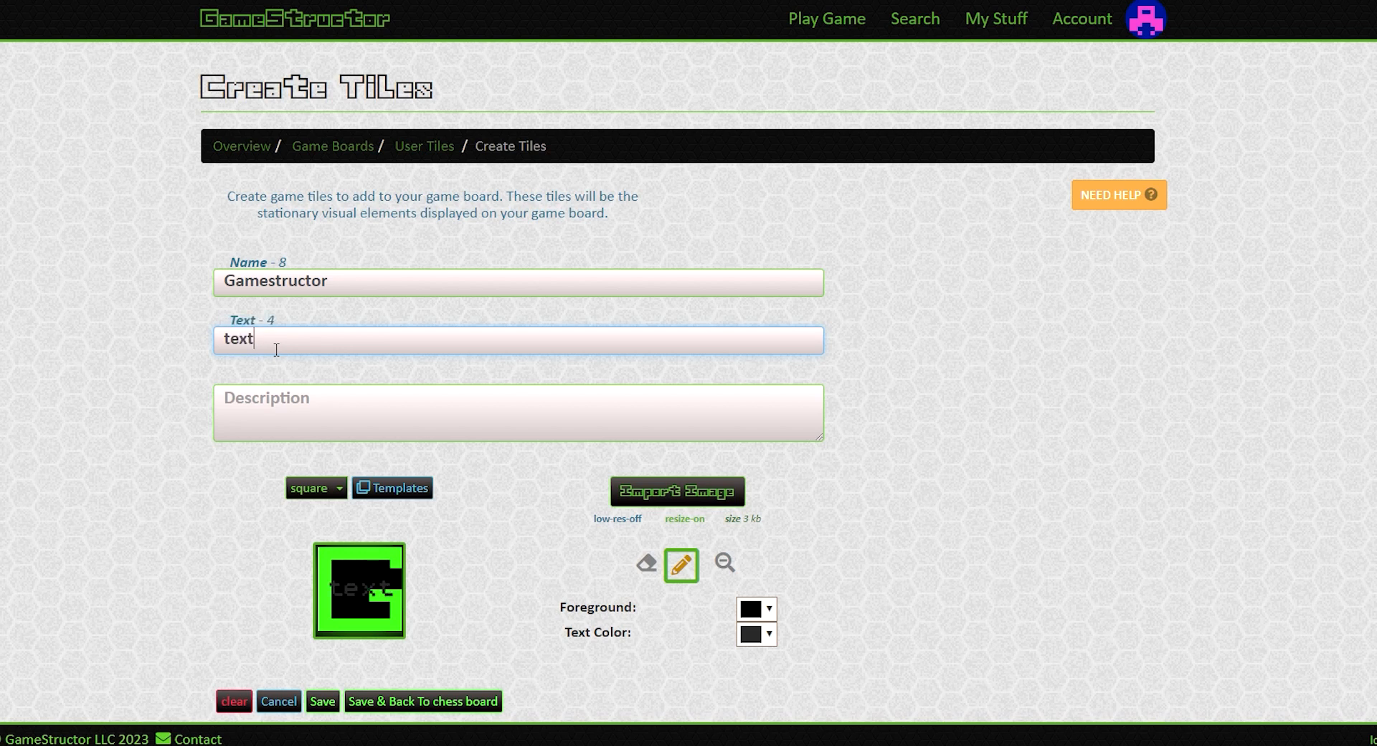
# Pick a different text color for the tile's label.
pyautogui.click(802, 624)
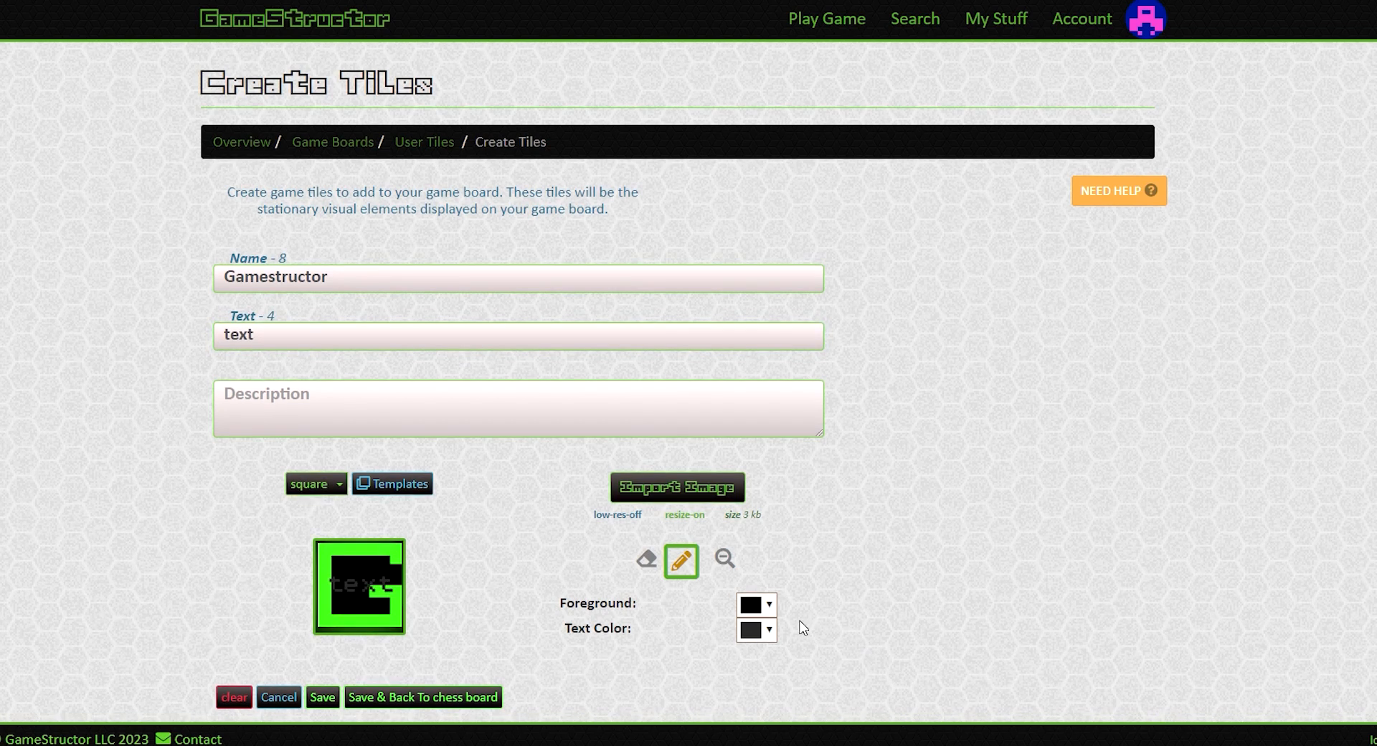
pyautogui.click(770, 632)
pyautogui.moveTo(923, 532); pyautogui.dragTo(882, 545)
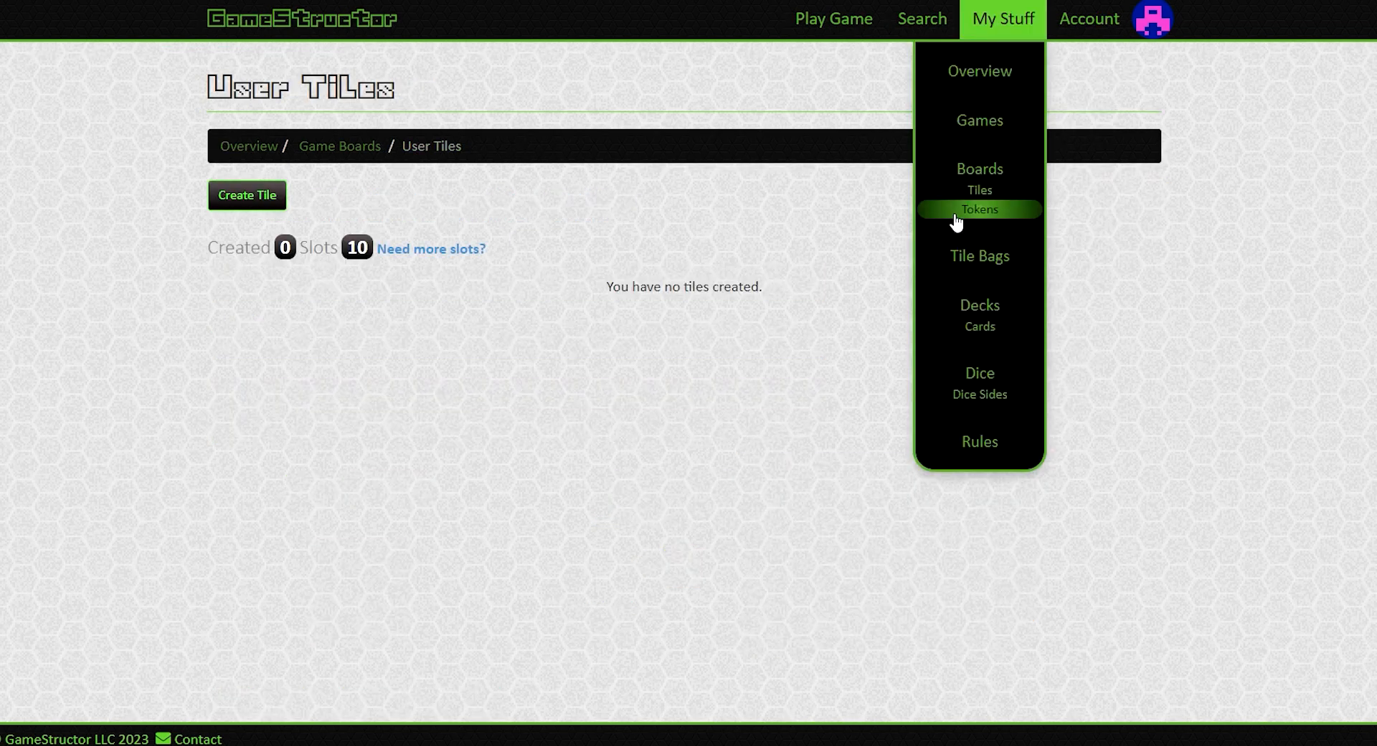
# Start a new token from the user tokens list and name it gamestructor.
pyautogui.click(952, 210)
pyautogui.click(250, 203)
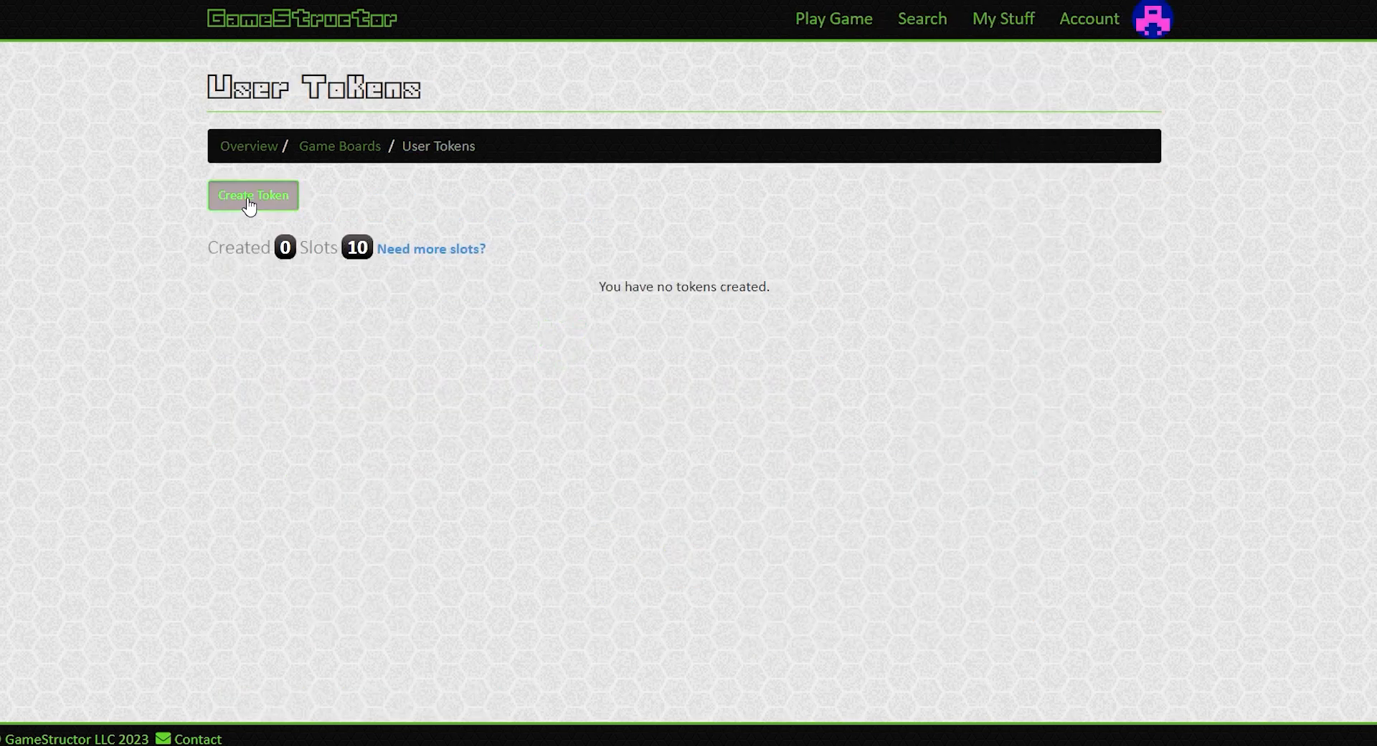
pyautogui.click(330, 285)
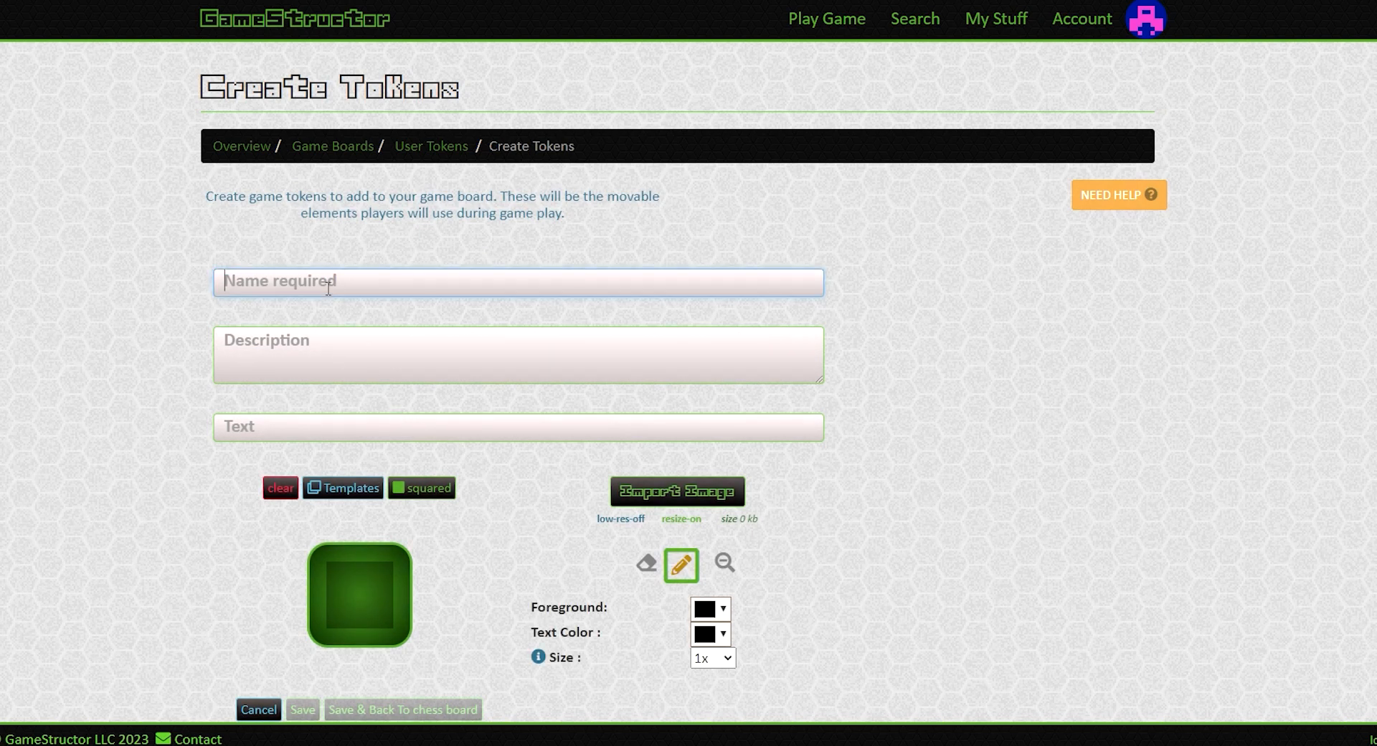
pyautogui.write('gamestructor')
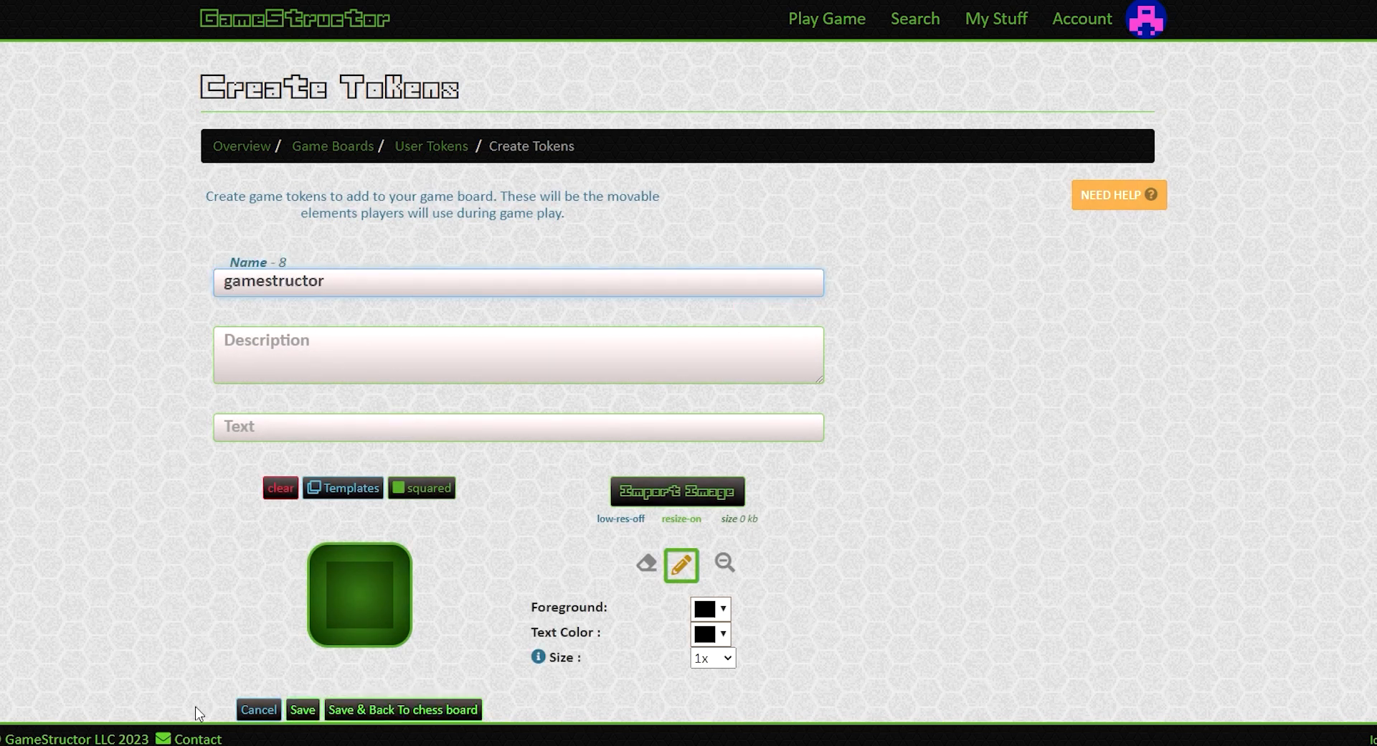
# Set the token's foreground color to red.
pyautogui.click(704, 609)
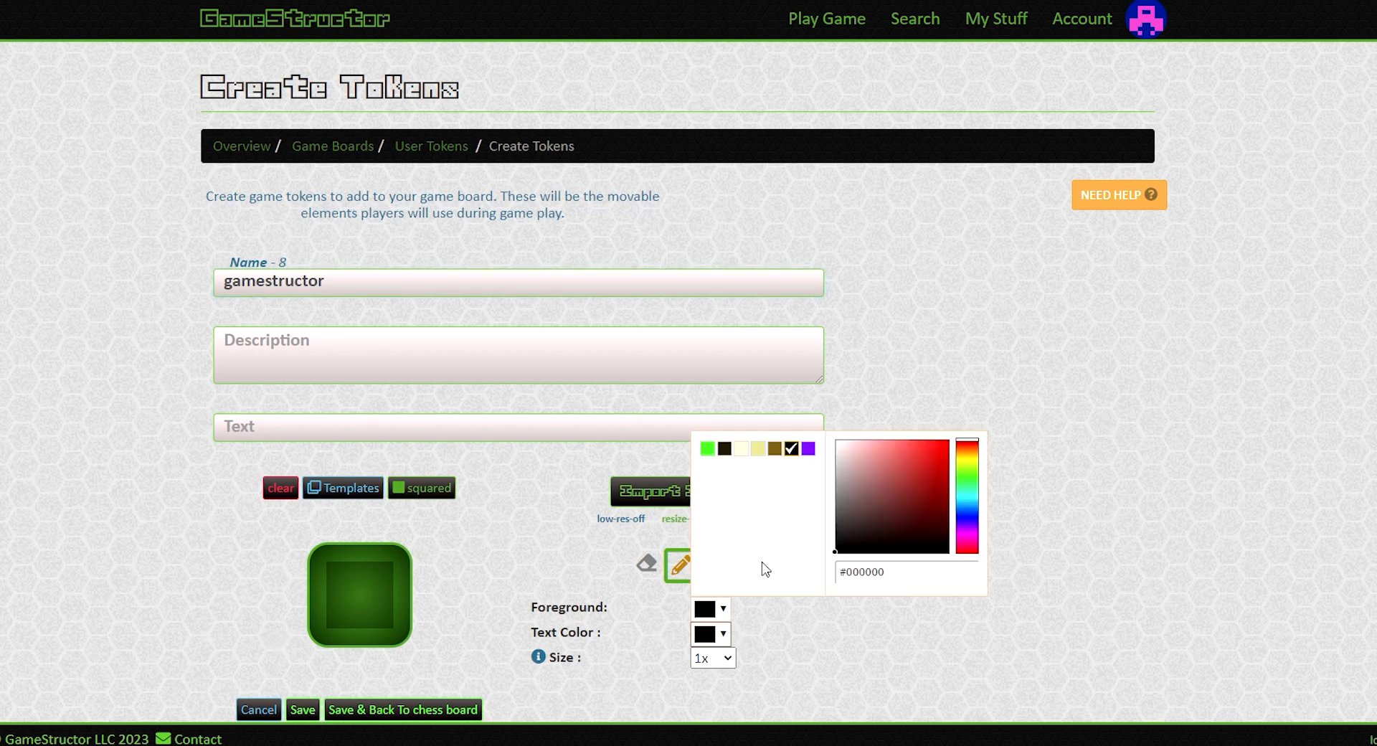
pyautogui.moveTo(898, 475)
pyautogui.mouseDown()
pyautogui.moveTo(952, 438)
pyautogui.moveTo(990, 439)
pyautogui.mouseUp()
pyautogui.scroll(-1, 507, 557)
pyautogui.click(494, 600)
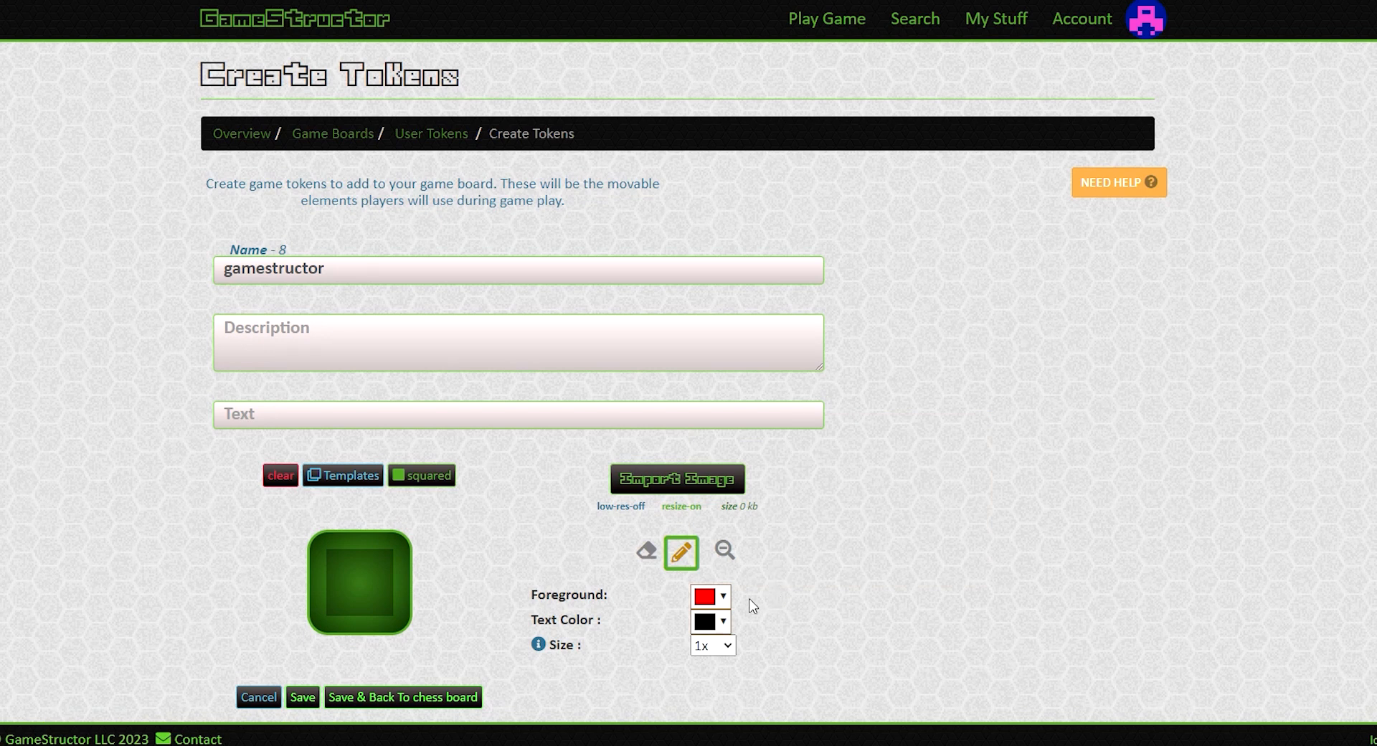
# Set the token's foreground color to bright green.
pyautogui.click(711, 609)
pyautogui.click(970, 463)
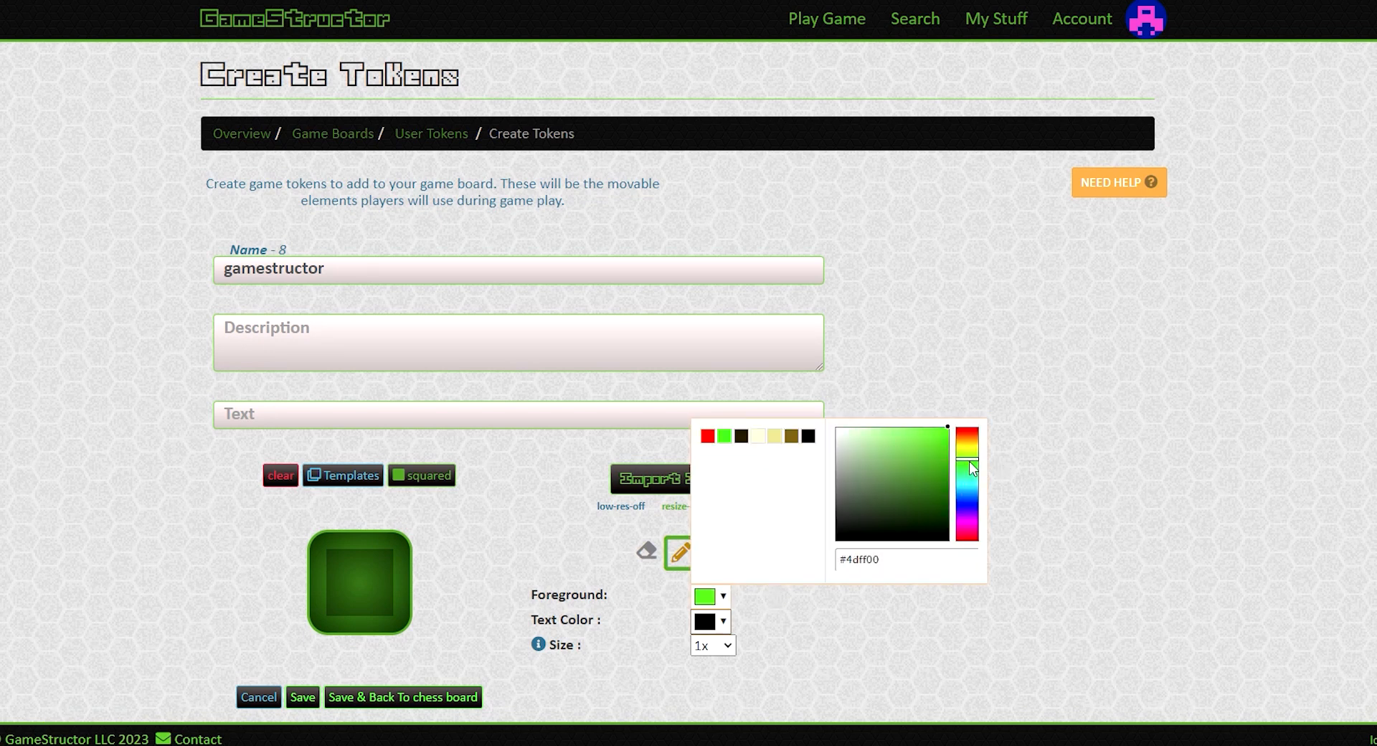
pyautogui.click(1136, 431)
pyautogui.scroll(1, 530, 582)
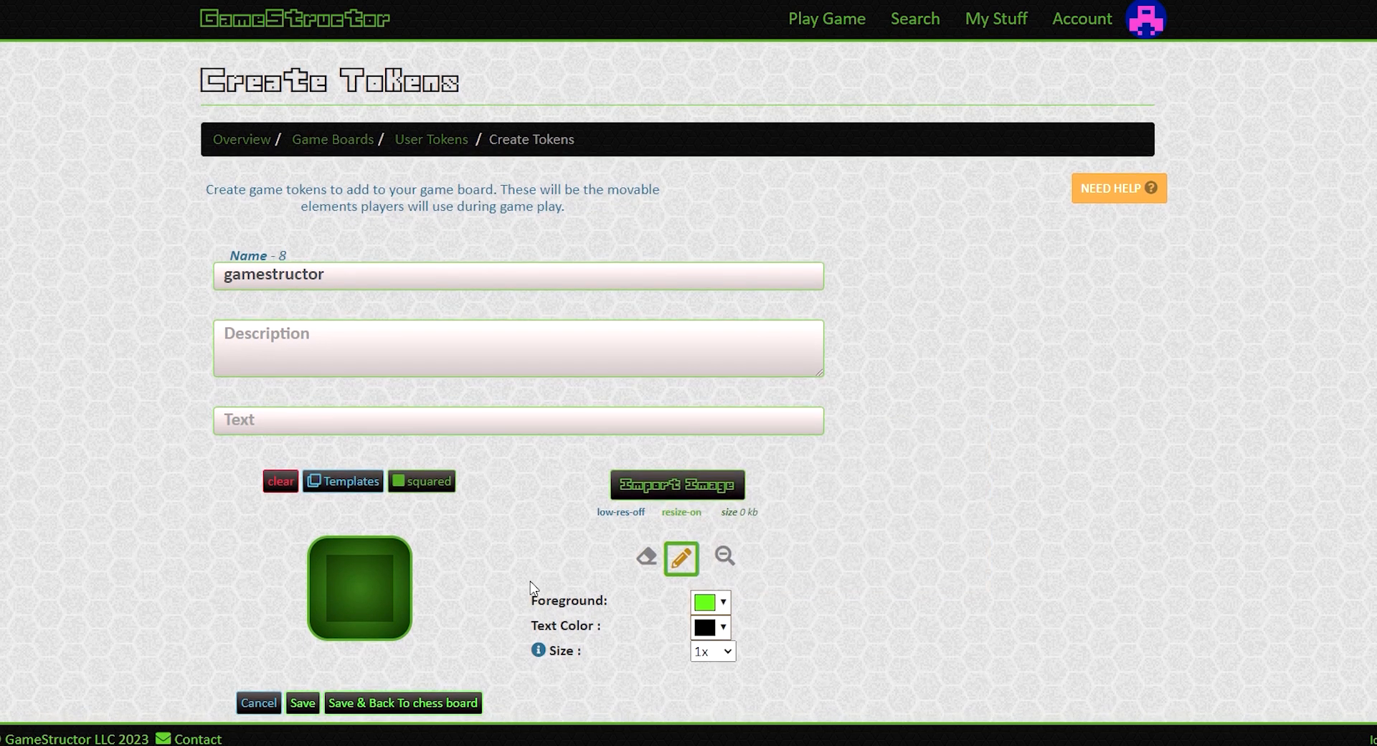
pyautogui.scroll(-1, 532, 573)
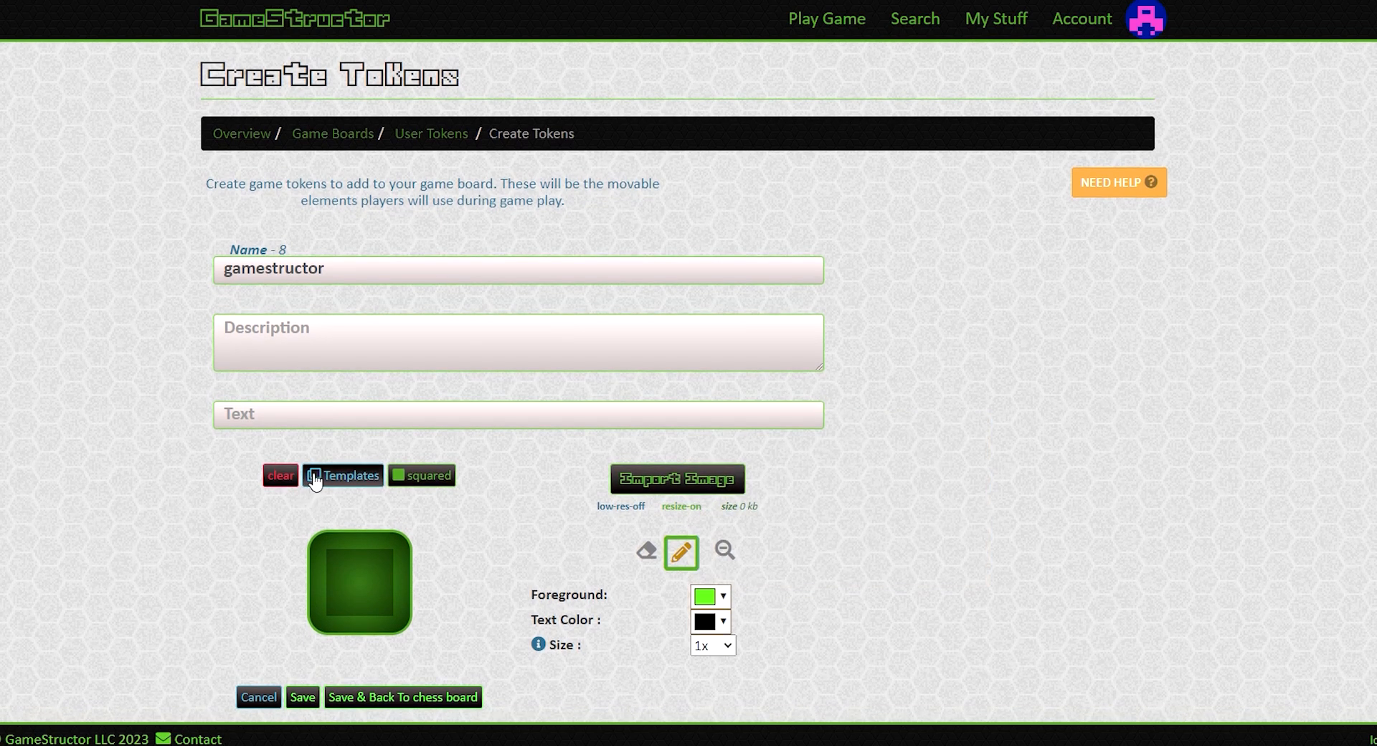
# Enlarge the token preview, draw a blocky green letter G with the pencil, and switch to the eraser.
pyautogui.click(725, 549)
pyautogui.moveTo(359, 578)
pyautogui.mouseDown()
pyautogui.moveTo(429, 609)
pyautogui.moveTo(416, 645)
pyautogui.moveTo(301, 644)
pyautogui.moveTo(430, 537)
pyautogui.moveTo(318, 554)
pyautogui.moveTo(320, 624)
pyautogui.mouseUp()
pyautogui.click(646, 551)
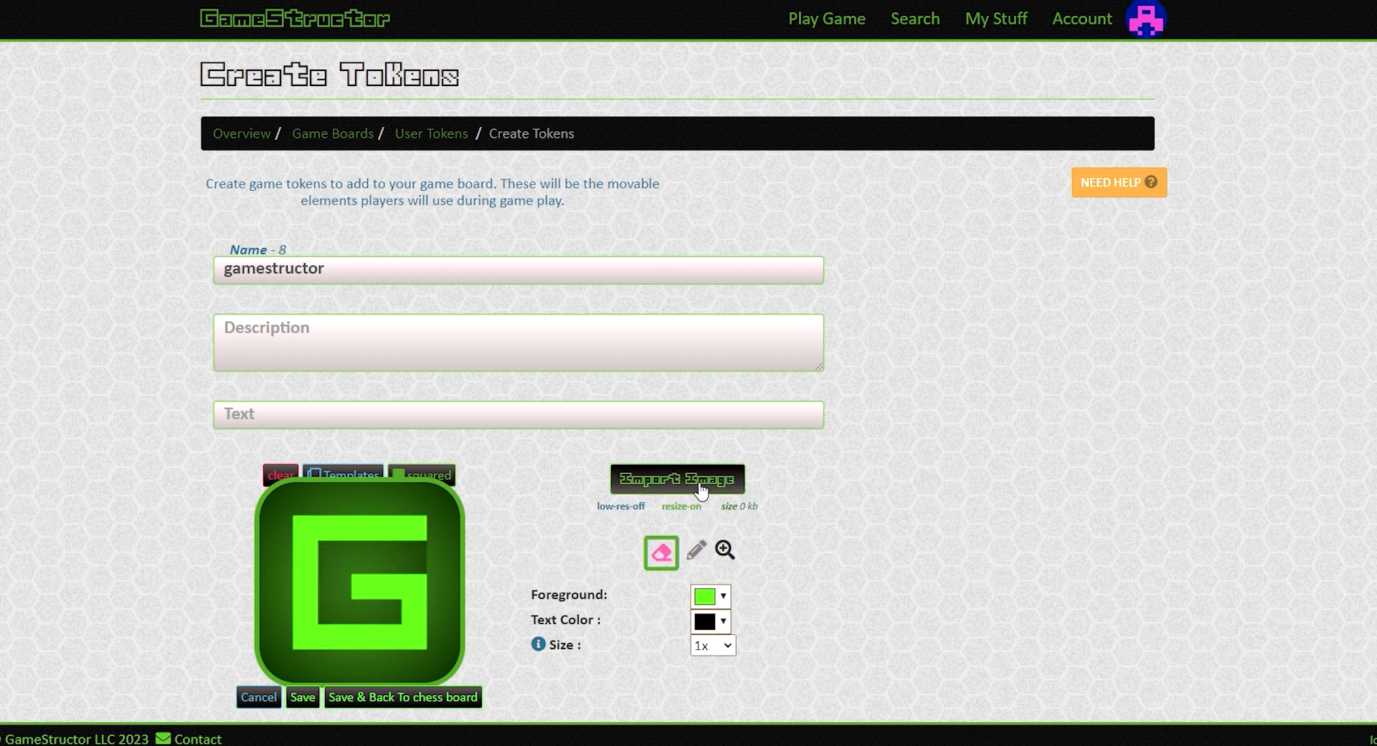
# Set the token's displayed text to "token".
pyautogui.click(724, 622)
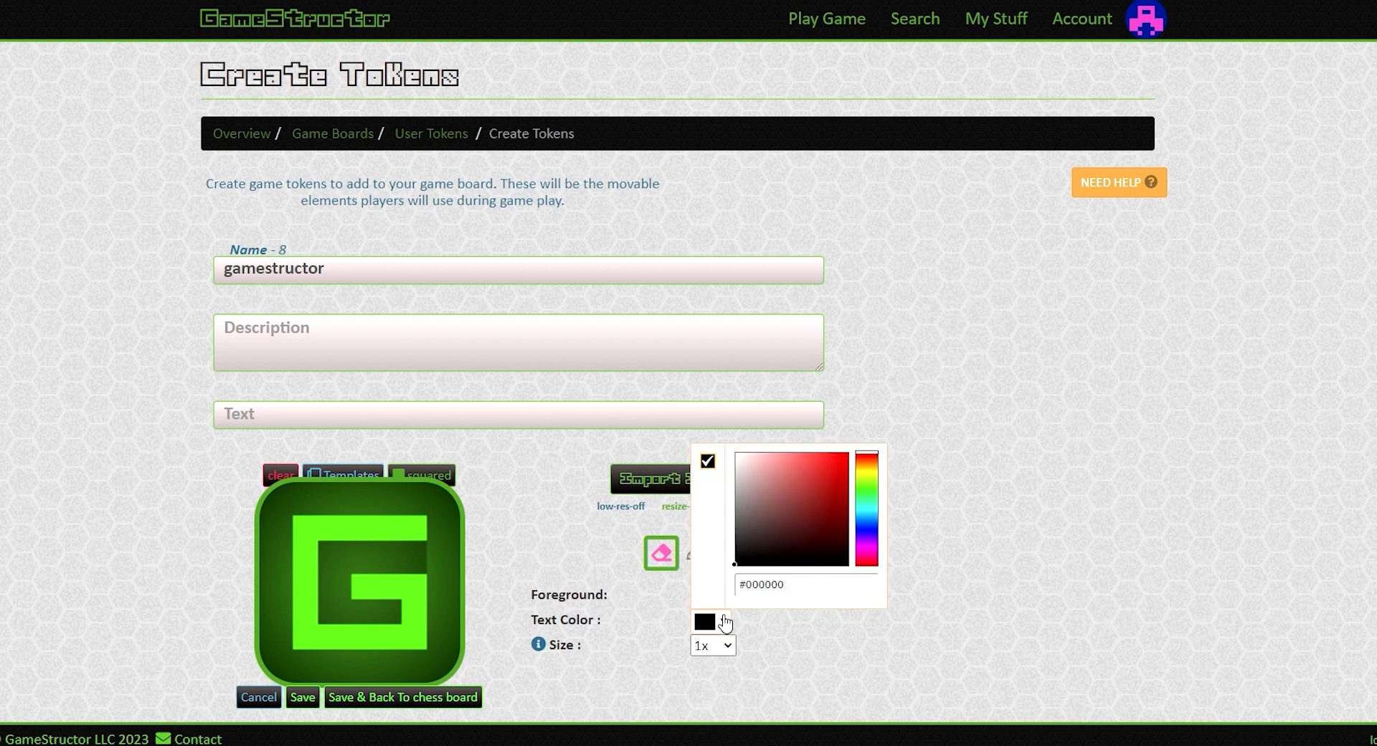
pyautogui.click(310, 336)
pyautogui.click(287, 415)
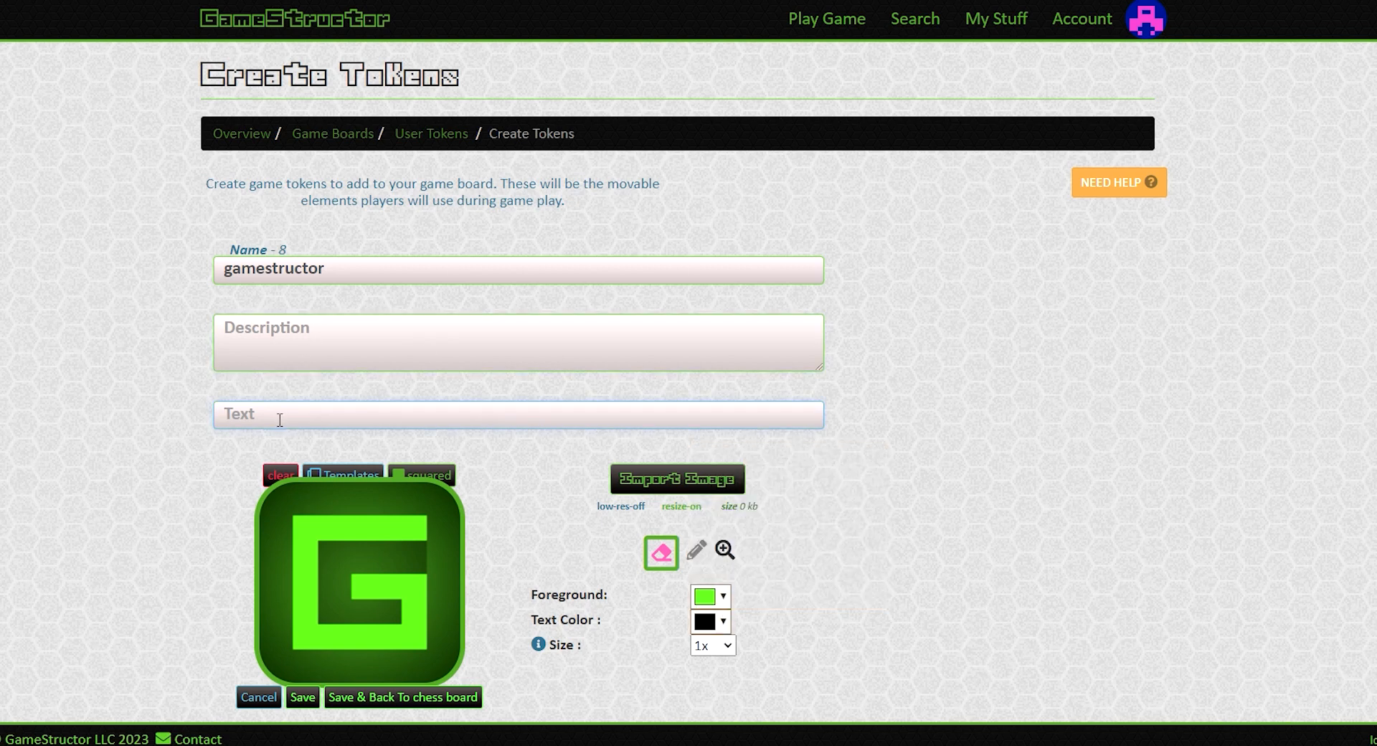
pyautogui.write('token')
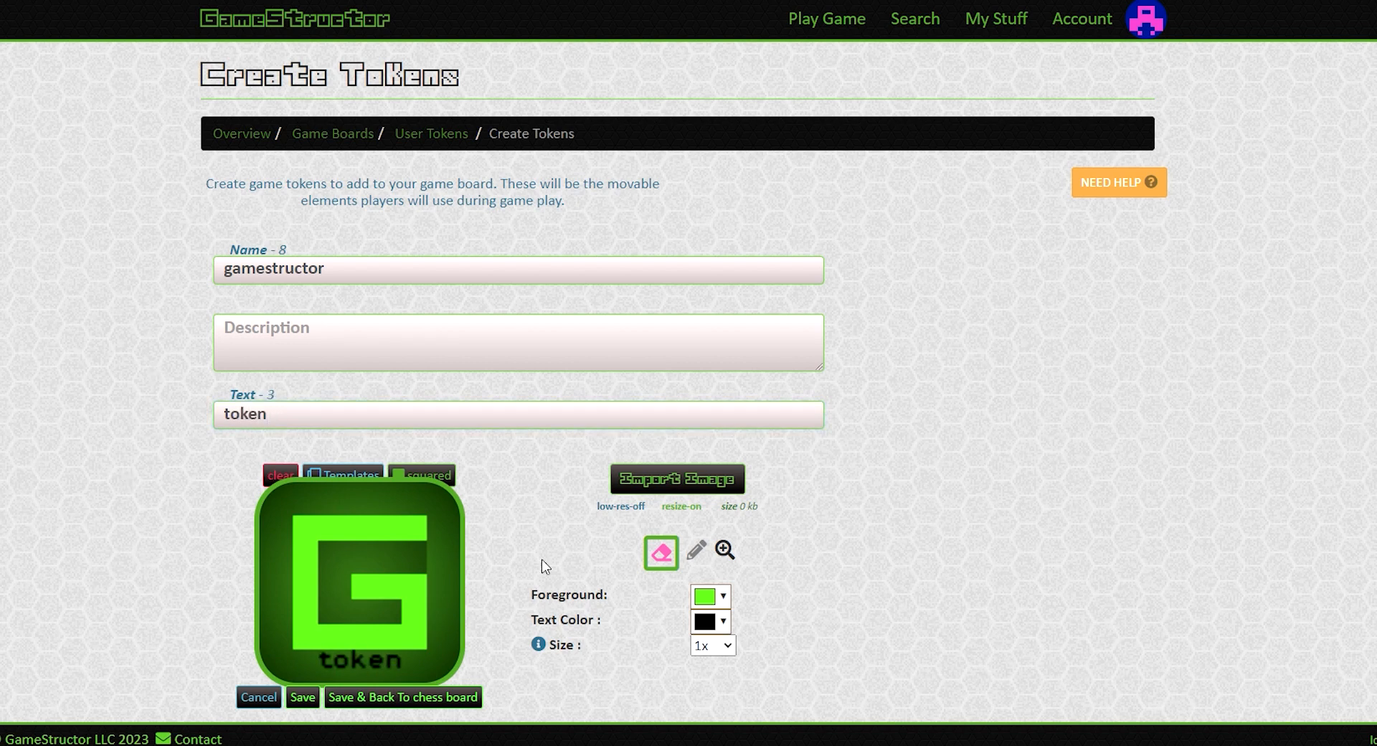
# Set the token's text color to red.
pyautogui.click(710, 621)
pyautogui.click(798, 498)
pyautogui.moveTo(805, 493); pyautogui.dragTo(1009, 322)
pyautogui.click(1100, 438)
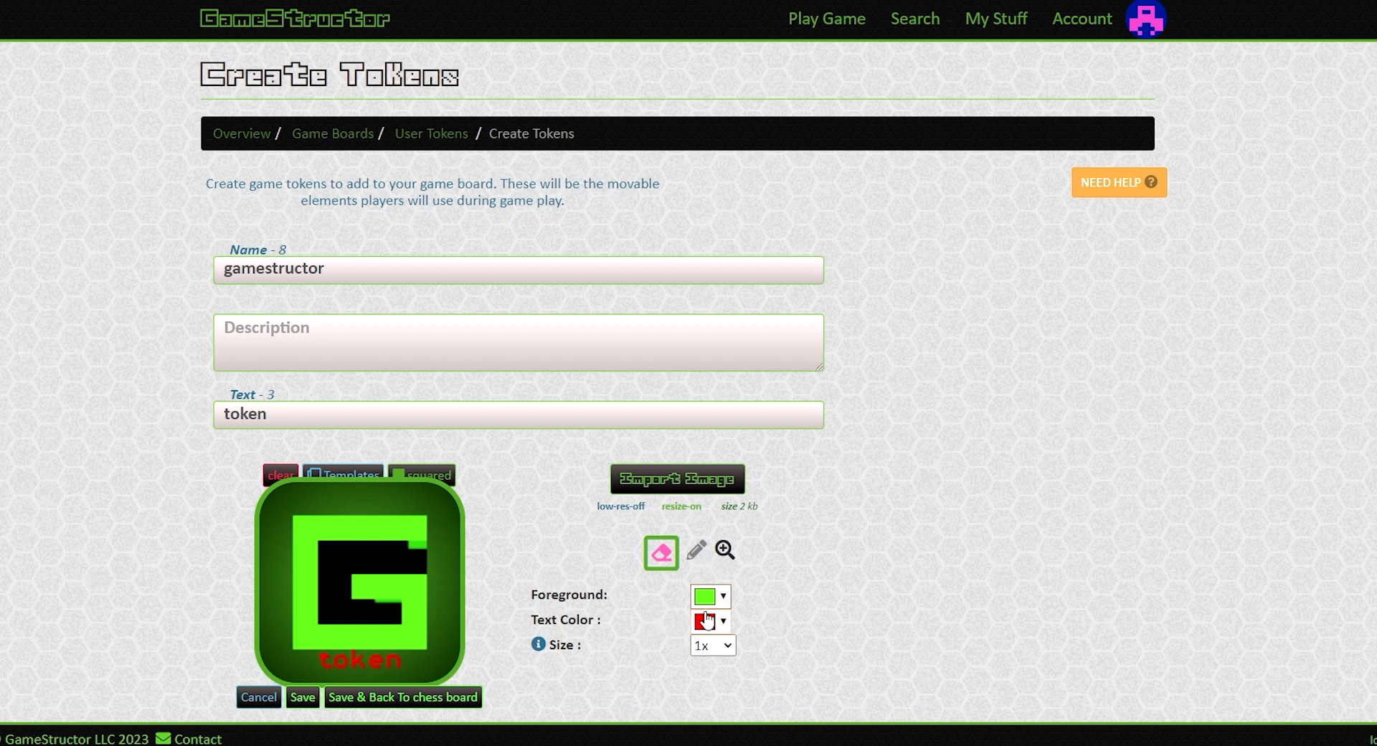
# Erase hand-drawn strokes around the G's crossbar and clear the remaining drawing from the token.
pyautogui.moveTo(386, 601)
pyautogui.mouseDown()
pyautogui.moveTo(360, 596)
pyautogui.moveTo(395, 580)
pyautogui.moveTo(356, 579)
pyautogui.mouseUp()
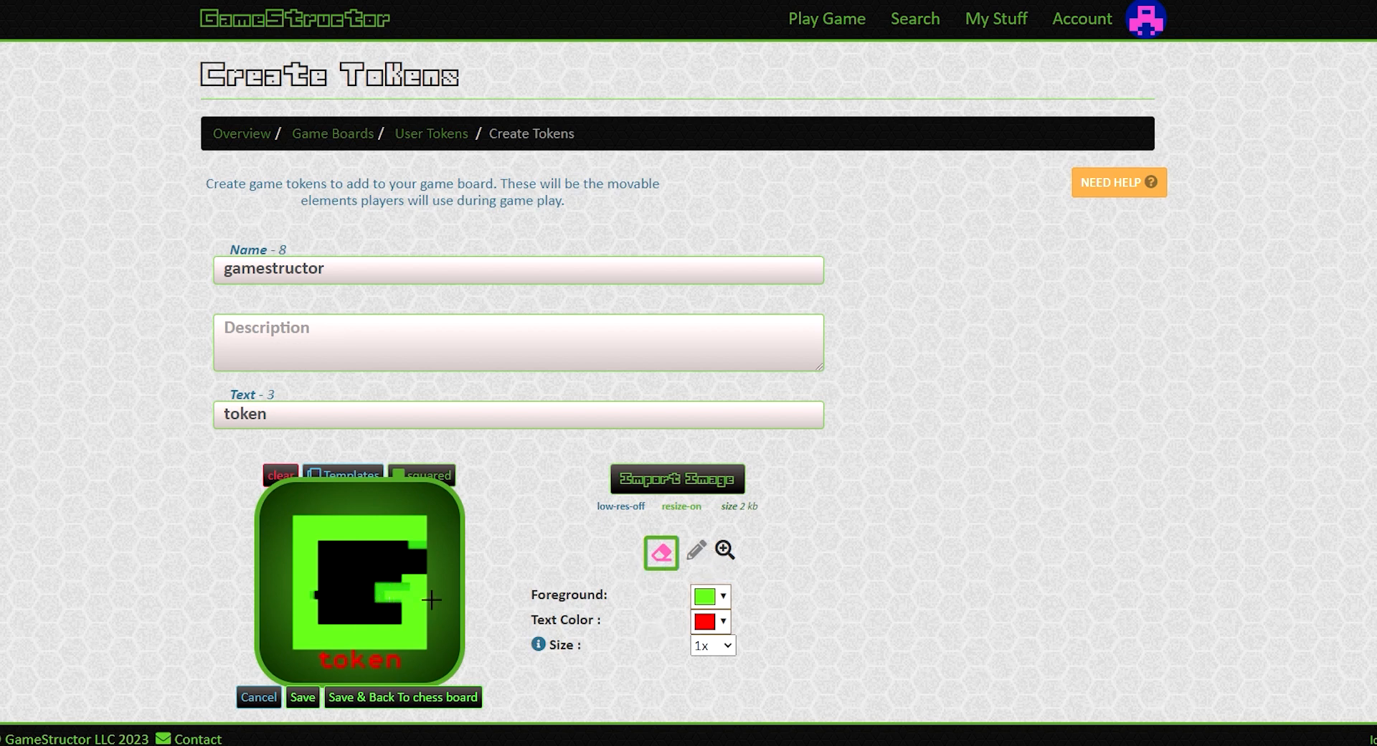
pyautogui.moveTo(431, 600); pyautogui.dragTo(407, 583)
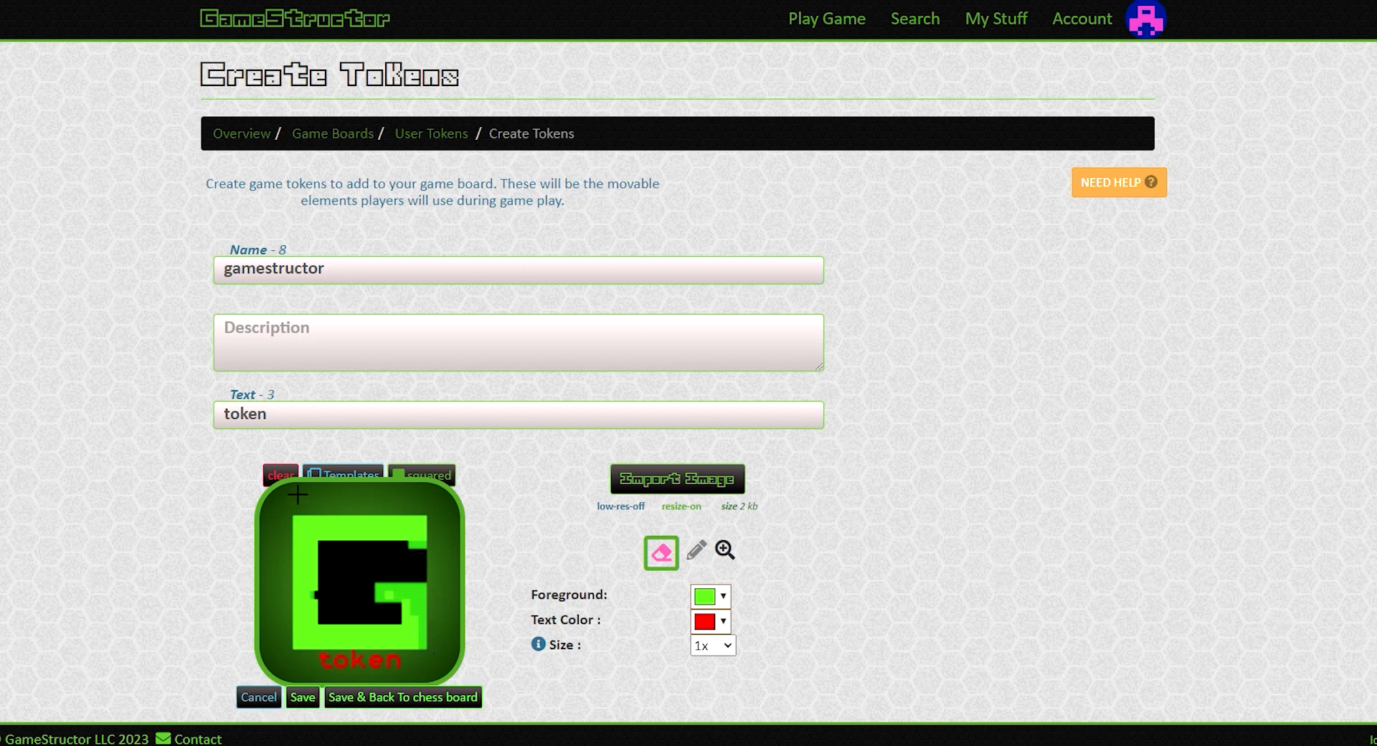
pyautogui.click(281, 475)
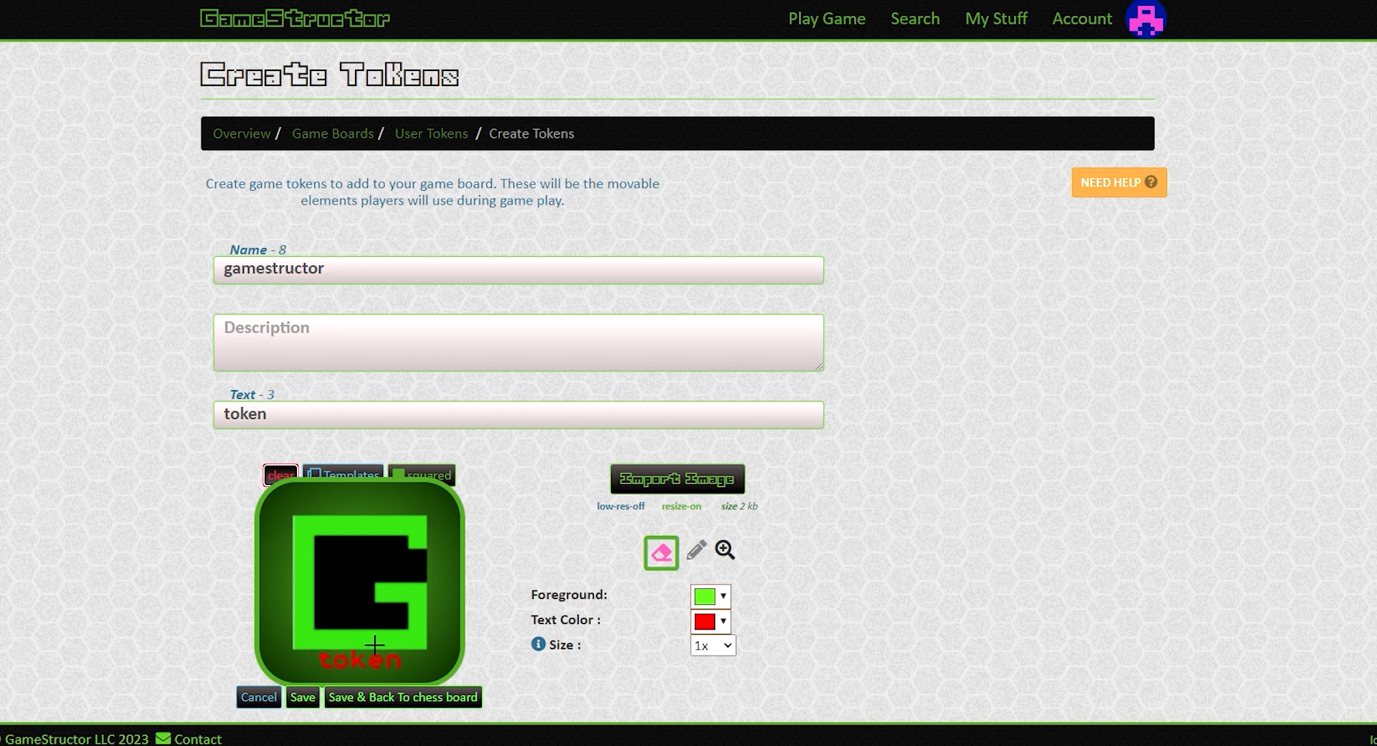
# Cancel the token and start a new card from the user's card collection.
pyautogui.click(259, 697)
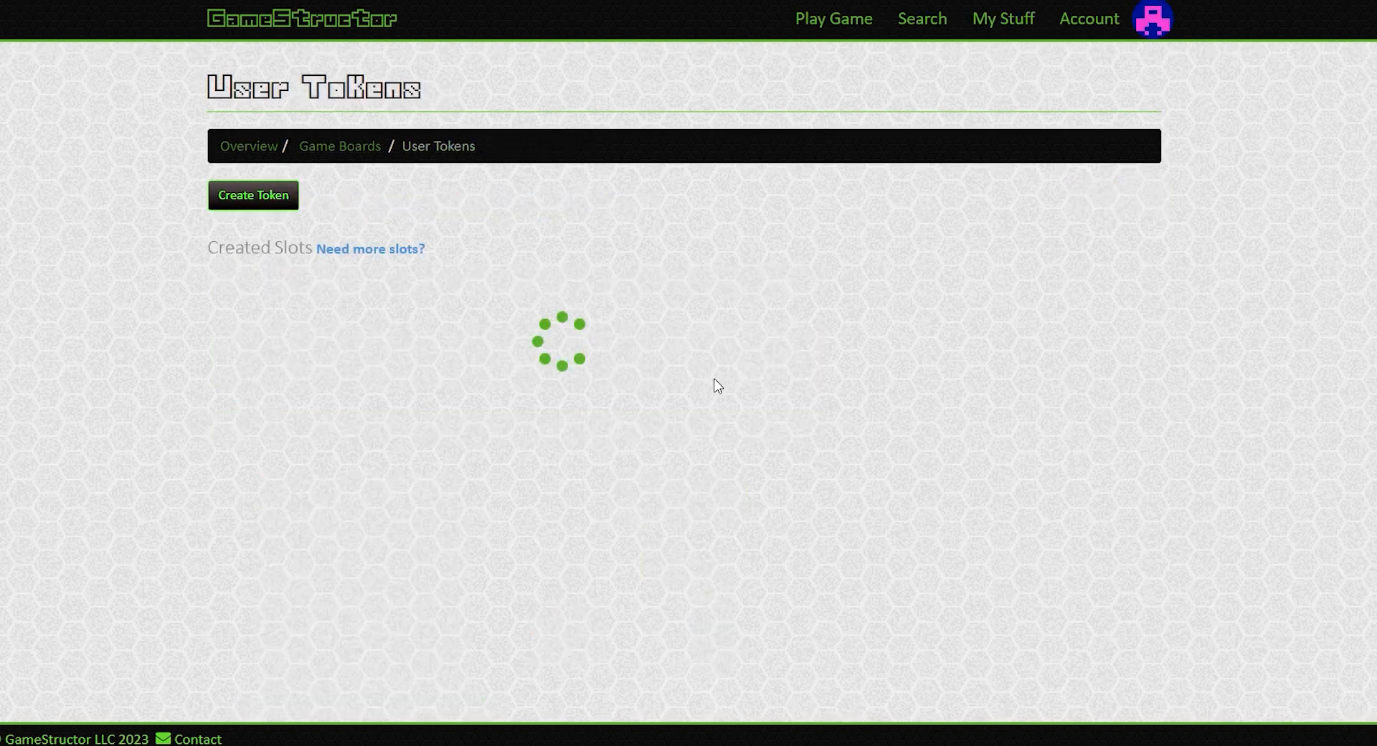
pyautogui.click(1000, 26)
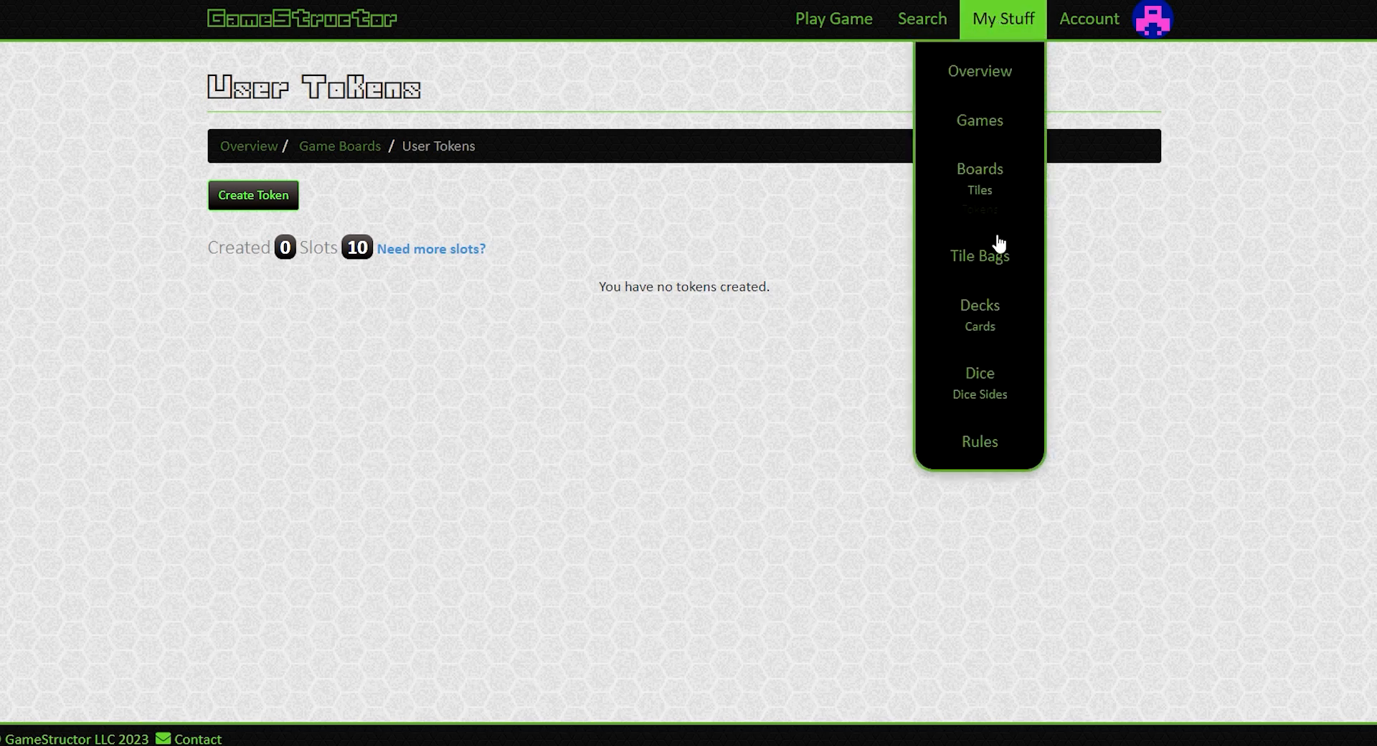
pyautogui.click(991, 334)
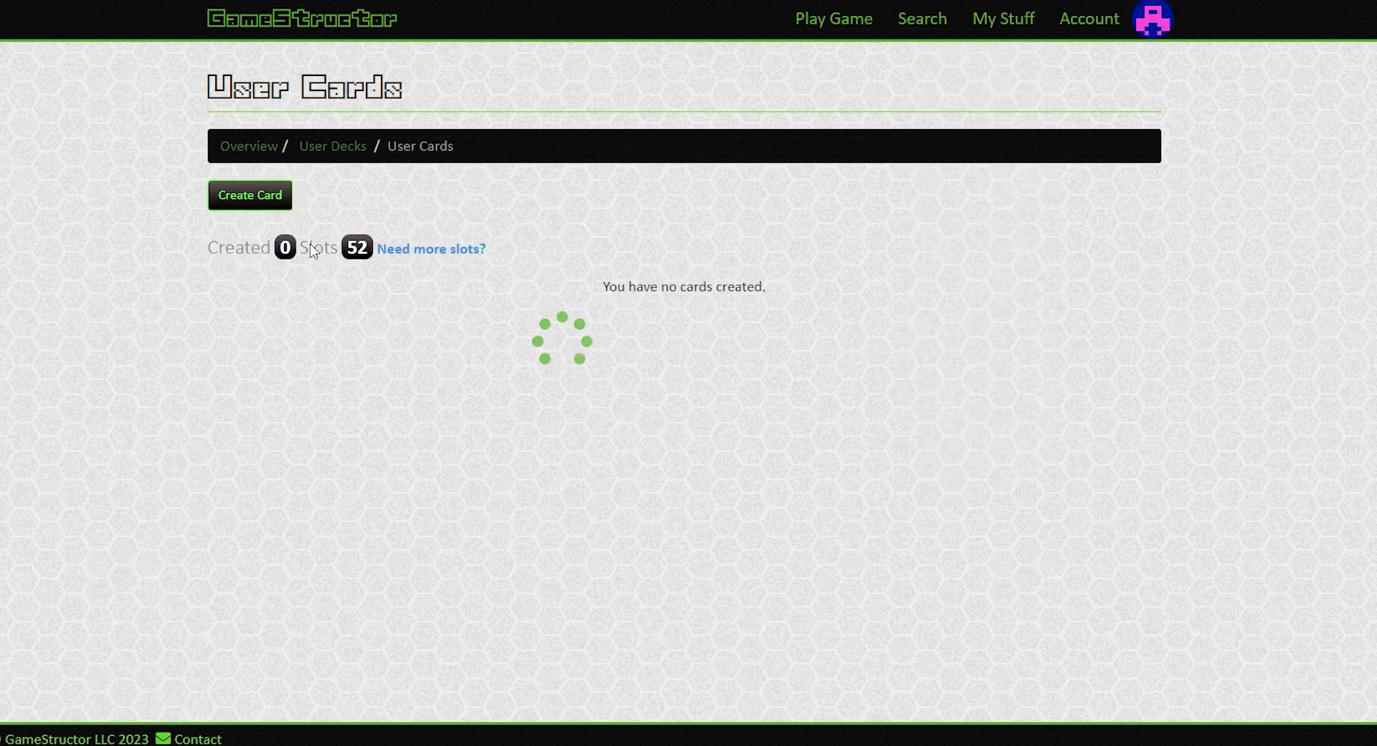
pyautogui.click(250, 195)
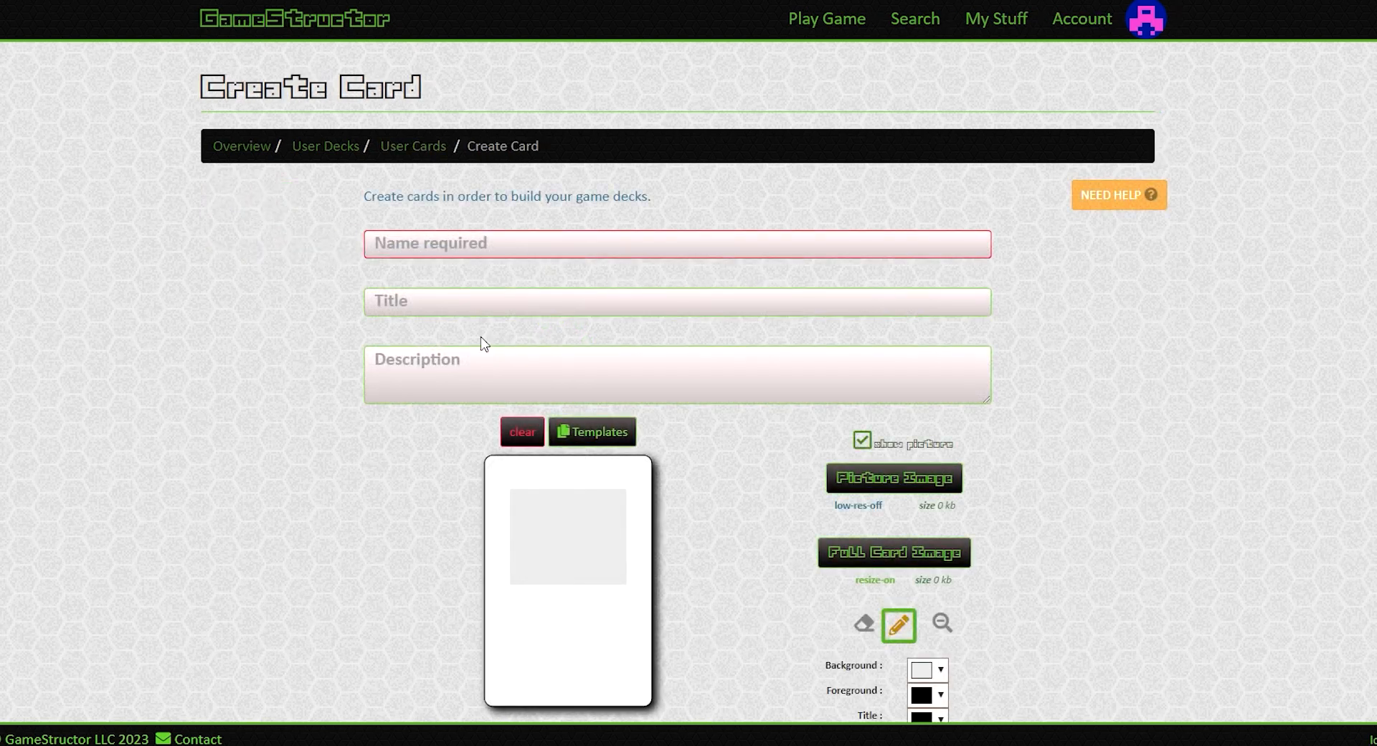
# Enter Gamestructor as both the card's name and its title.
pyautogui.scroll(-1, 470, 265)
pyautogui.click(459, 172)
pyautogui.write('game')
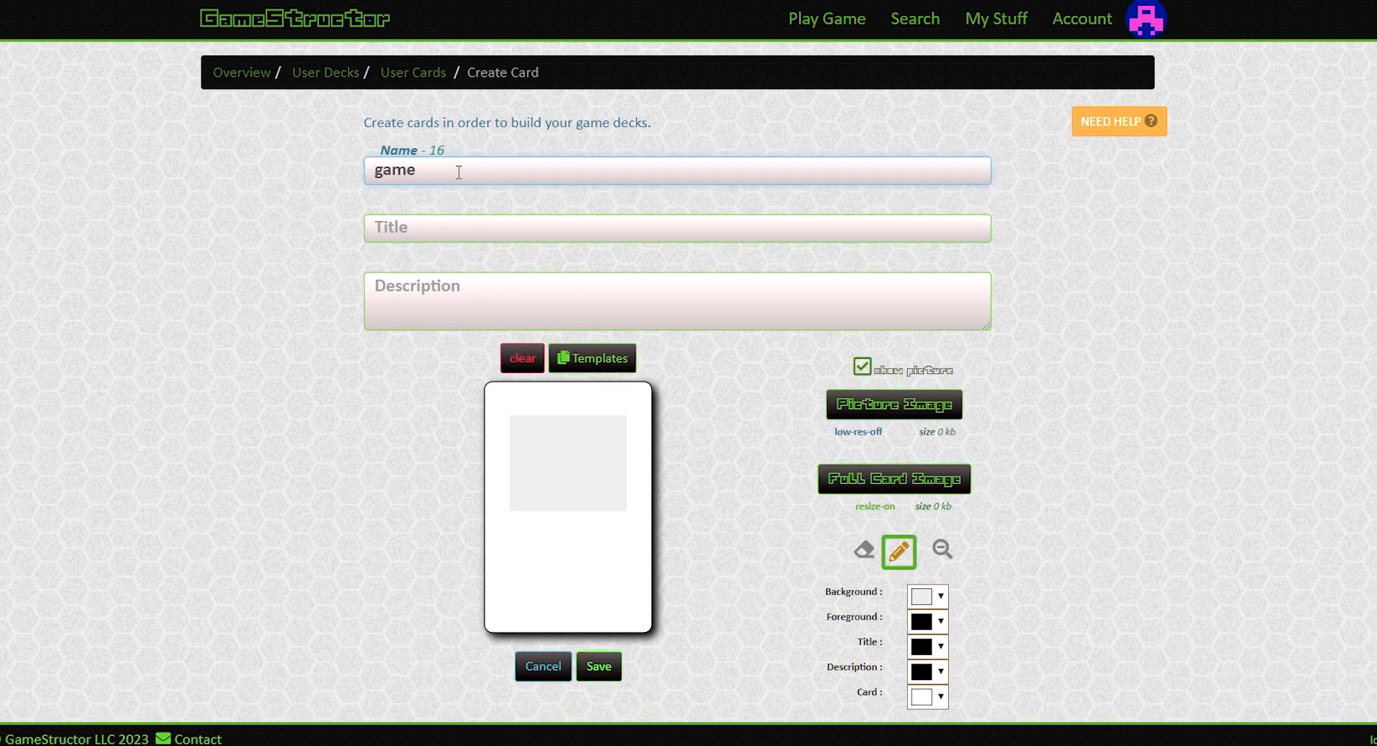
pyautogui.click(501, 225)
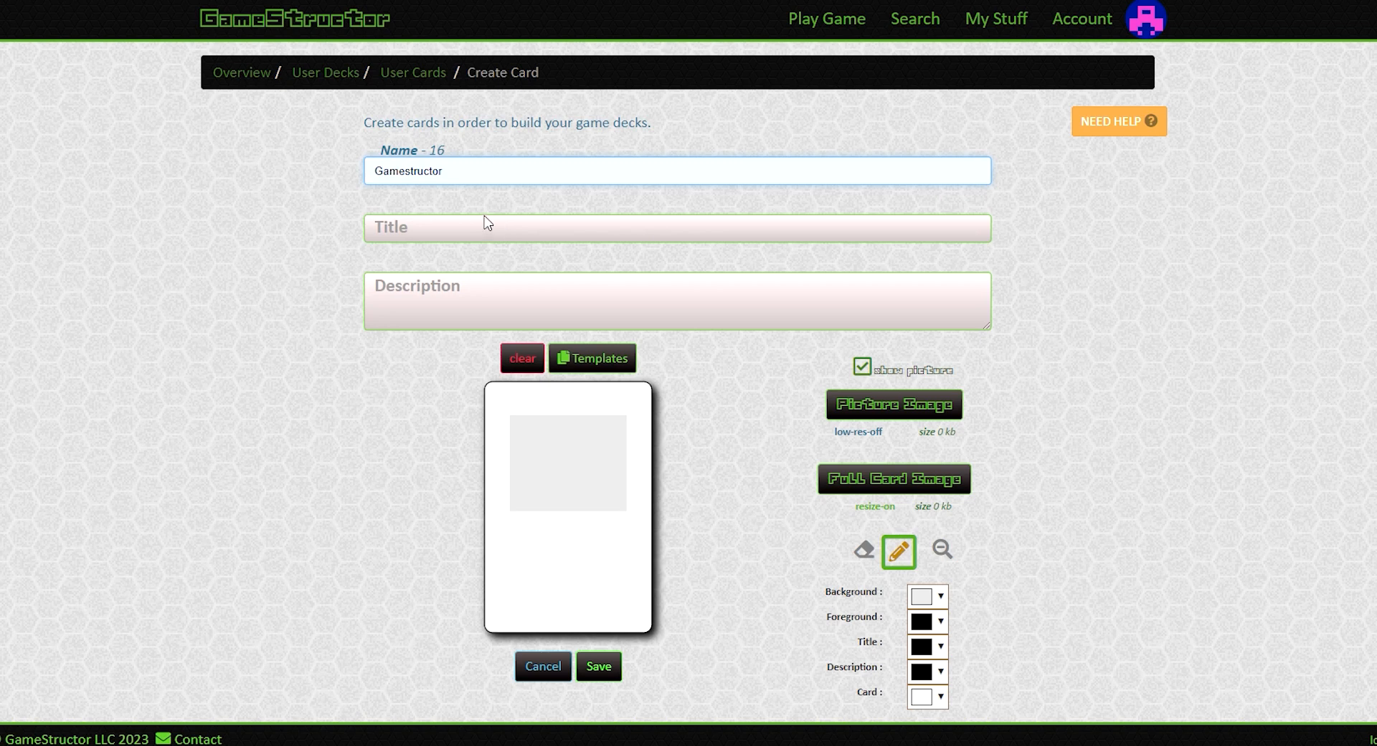
pyautogui.click(461, 239)
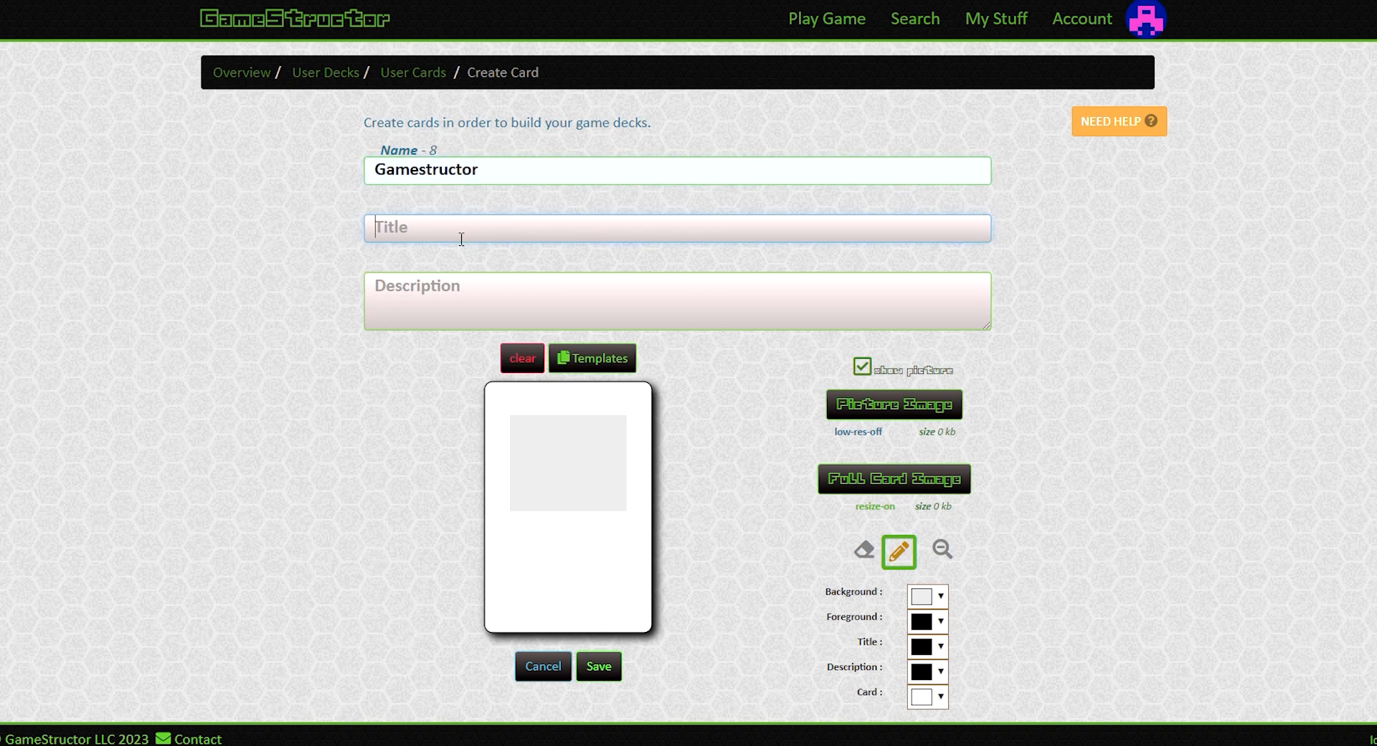
pyautogui.write('g')
pyautogui.click(470, 278)
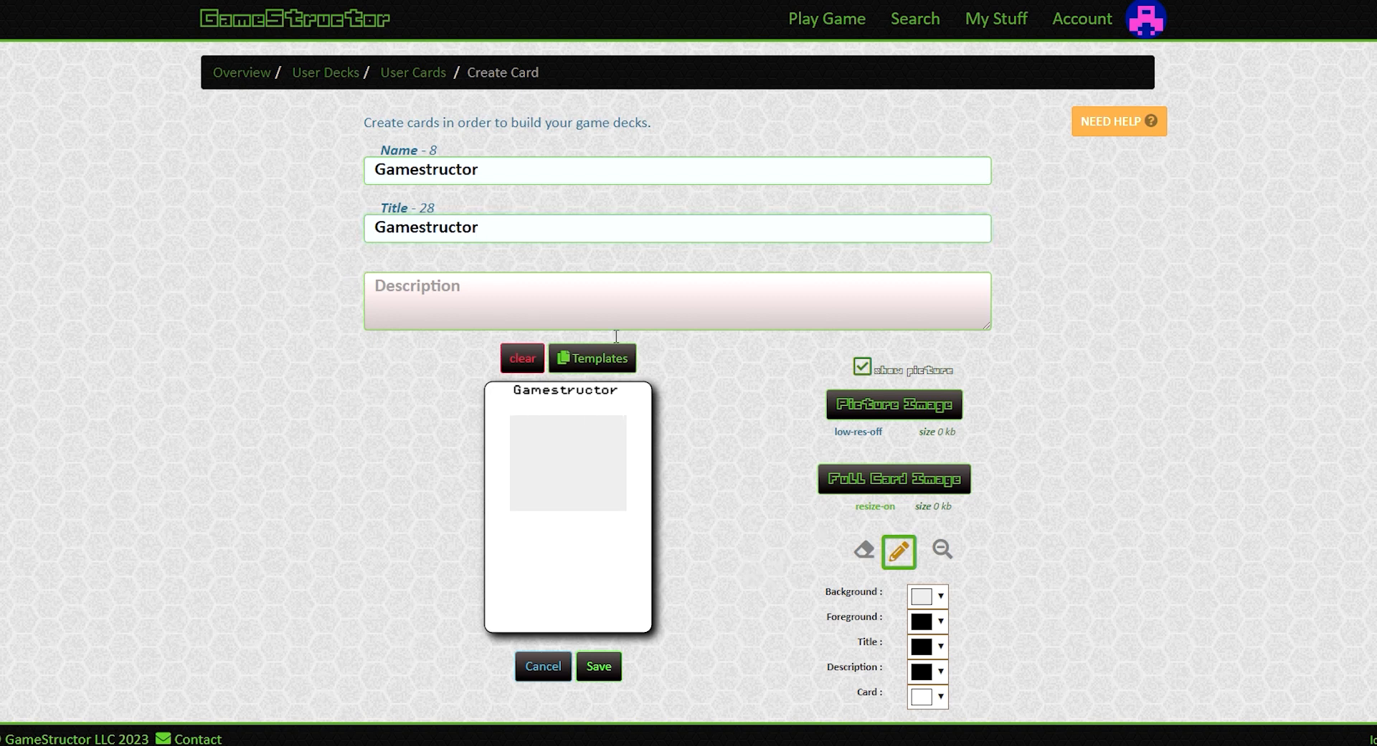
# Set the card's foreground drawing color to bright green.
pyautogui.click(394, 582)
pyautogui.click(943, 625)
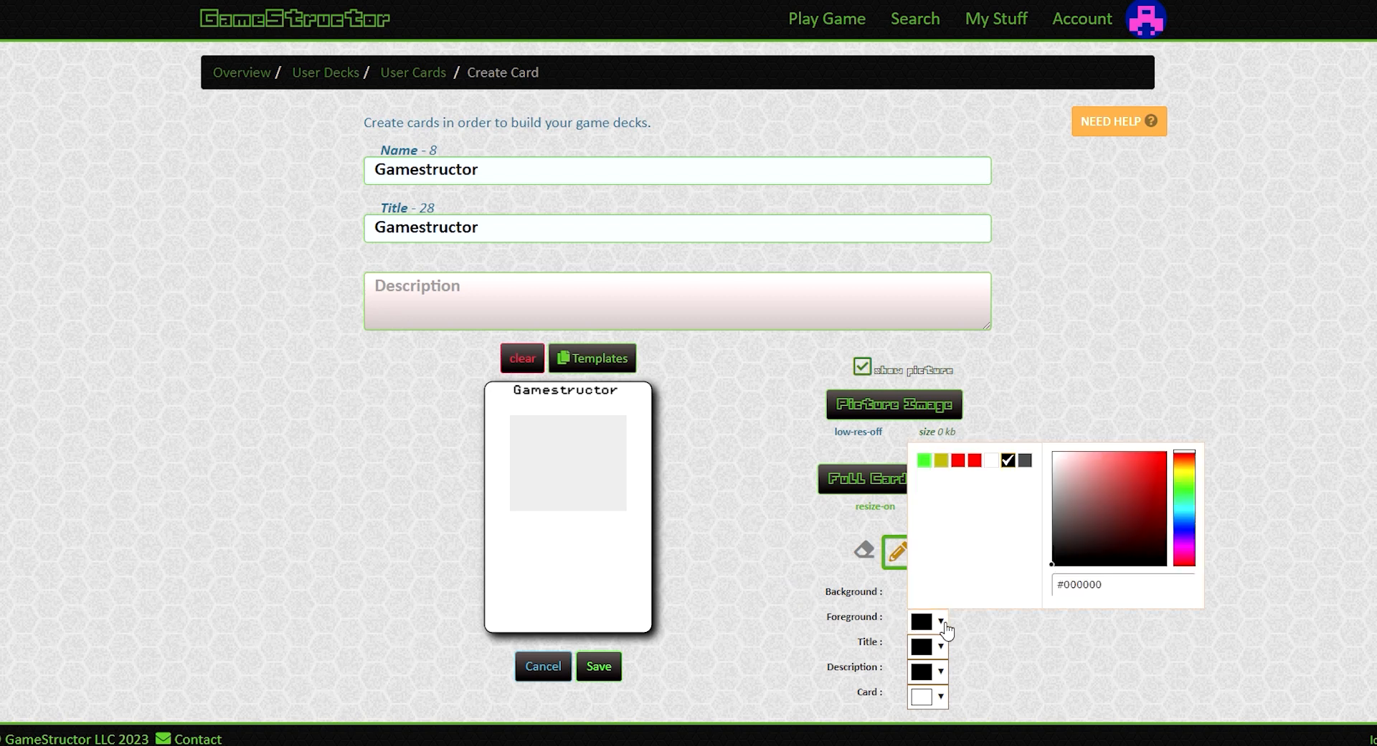
pyautogui.moveTo(1187, 477); pyautogui.dragTo(1192, 496)
pyautogui.moveTo(1087, 509); pyautogui.dragTo(1220, 406)
pyautogui.click(1296, 497)
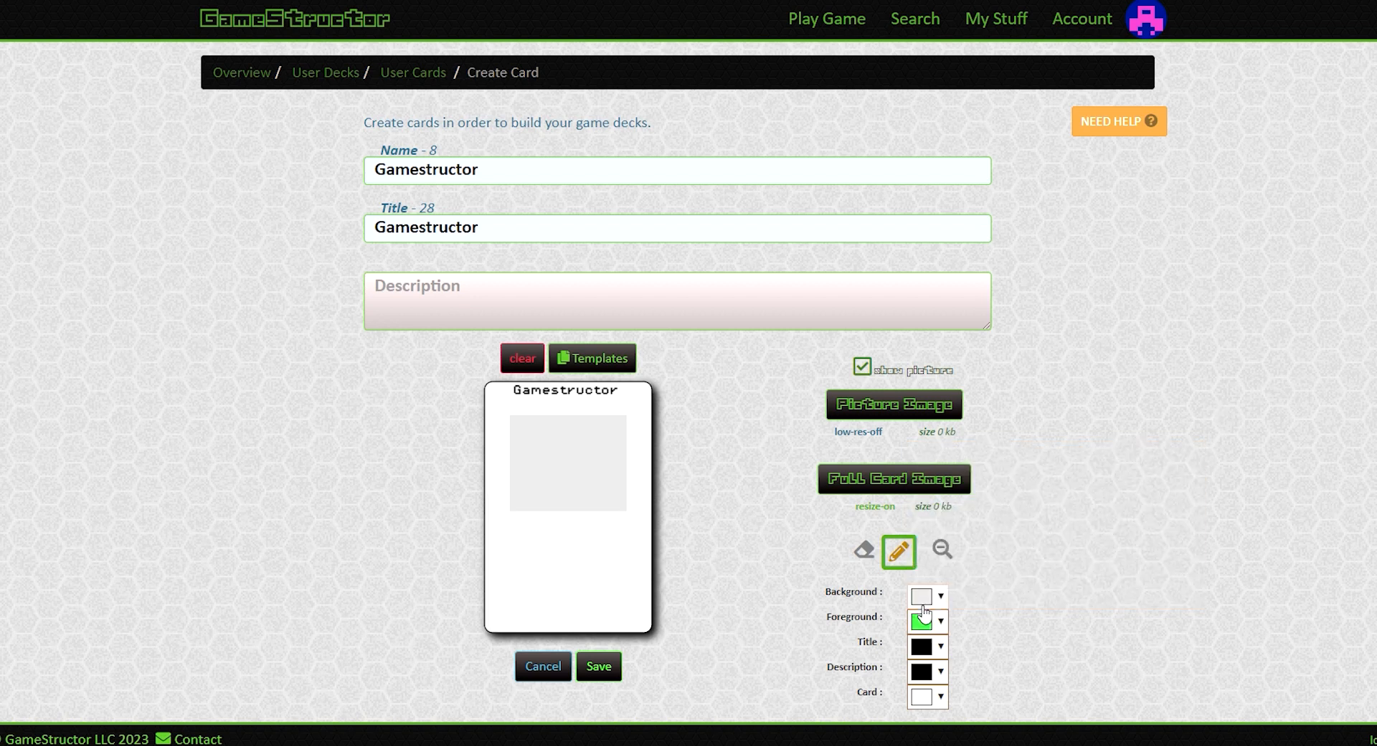
pyautogui.click(928, 621)
pyautogui.moveTo(1196, 497); pyautogui.dragTo(1194, 486)
pyautogui.click(699, 493)
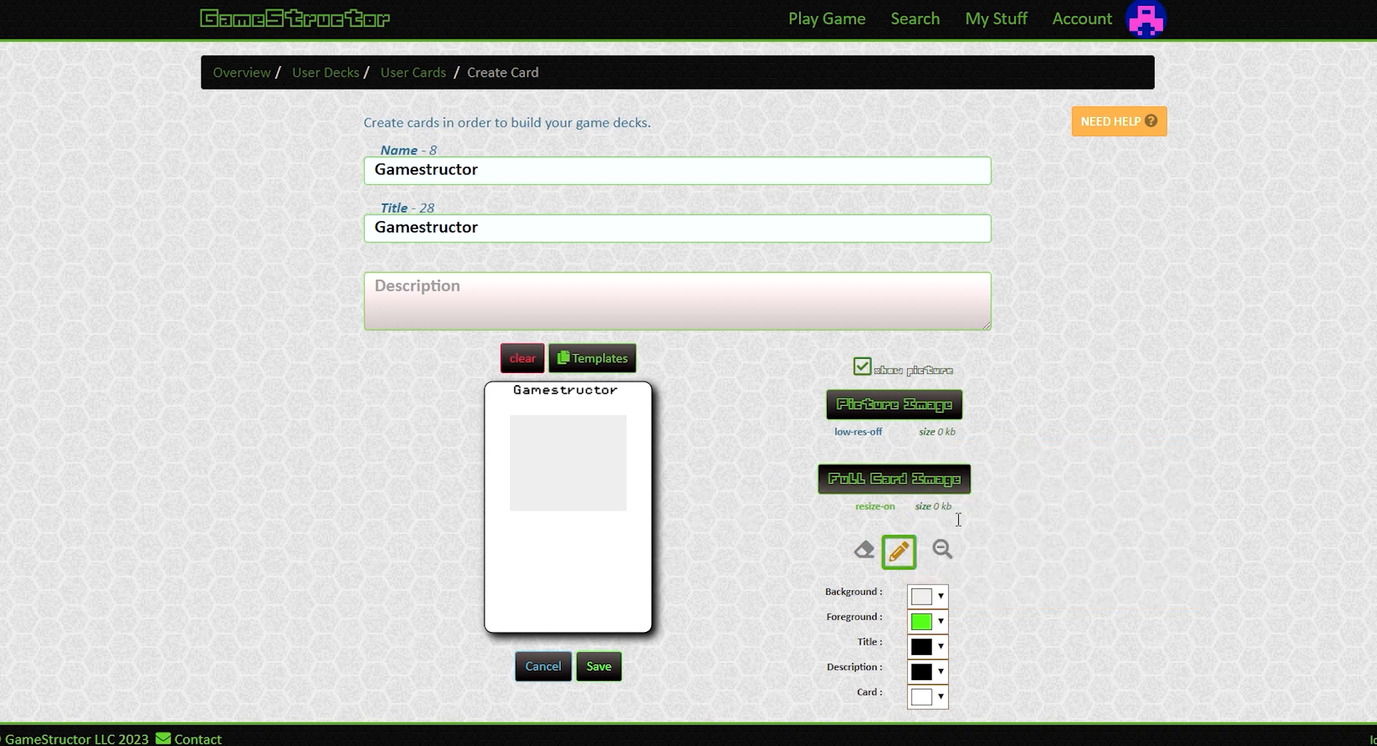
# Enlarge the card preview and draw a blocky green G in the picture area, shaping it with the pencil and eraser.
pyautogui.click(943, 553)
pyautogui.moveTo(467, 338)
pyautogui.mouseDown()
pyautogui.moveTo(507, 335)
pyautogui.moveTo(467, 421)
pyautogui.moveTo(478, 398)
pyautogui.moveTo(519, 510)
pyautogui.moveTo(480, 483)
pyautogui.moveTo(681, 484)
pyautogui.mouseUp()
pyautogui.click(864, 550)
pyautogui.moveTo(678, 353)
pyautogui.mouseDown()
pyautogui.moveTo(488, 350)
pyautogui.moveTo(623, 369)
pyautogui.mouseUp()
pyautogui.click(915, 550)
pyautogui.moveTo(660, 436)
pyautogui.mouseDown()
pyautogui.moveTo(679, 494)
pyautogui.moveTo(693, 433)
pyautogui.moveTo(560, 405)
pyautogui.mouseUp()
pyautogui.click(864, 550)
pyautogui.moveTo(652, 472); pyautogui.dragTo(654, 437)
pyautogui.click(656, 425)
pyautogui.click(915, 550)
pyautogui.click(681, 400)
# Set the picture's background color to black and thicken the drawn G's crossbar and inner edge.
pyautogui.click(927, 596)
pyautogui.moveTo(1068, 495); pyautogui.dragTo(787, 562)
pyautogui.click(787, 562)
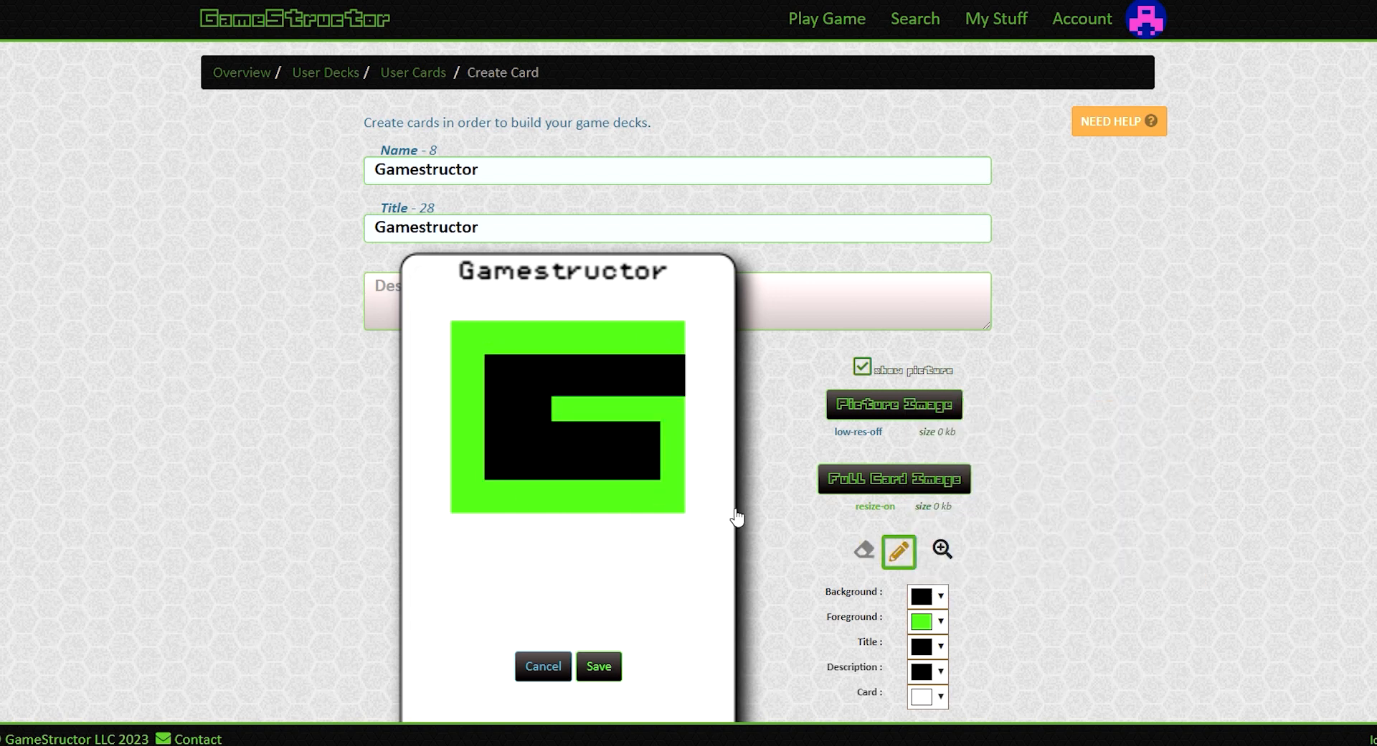
pyautogui.moveTo(667, 486)
pyautogui.mouseDown()
pyautogui.moveTo(667, 443)
pyautogui.moveTo(636, 424)
pyautogui.moveTo(565, 431)
pyautogui.mouseUp()
pyautogui.click(648, 426)
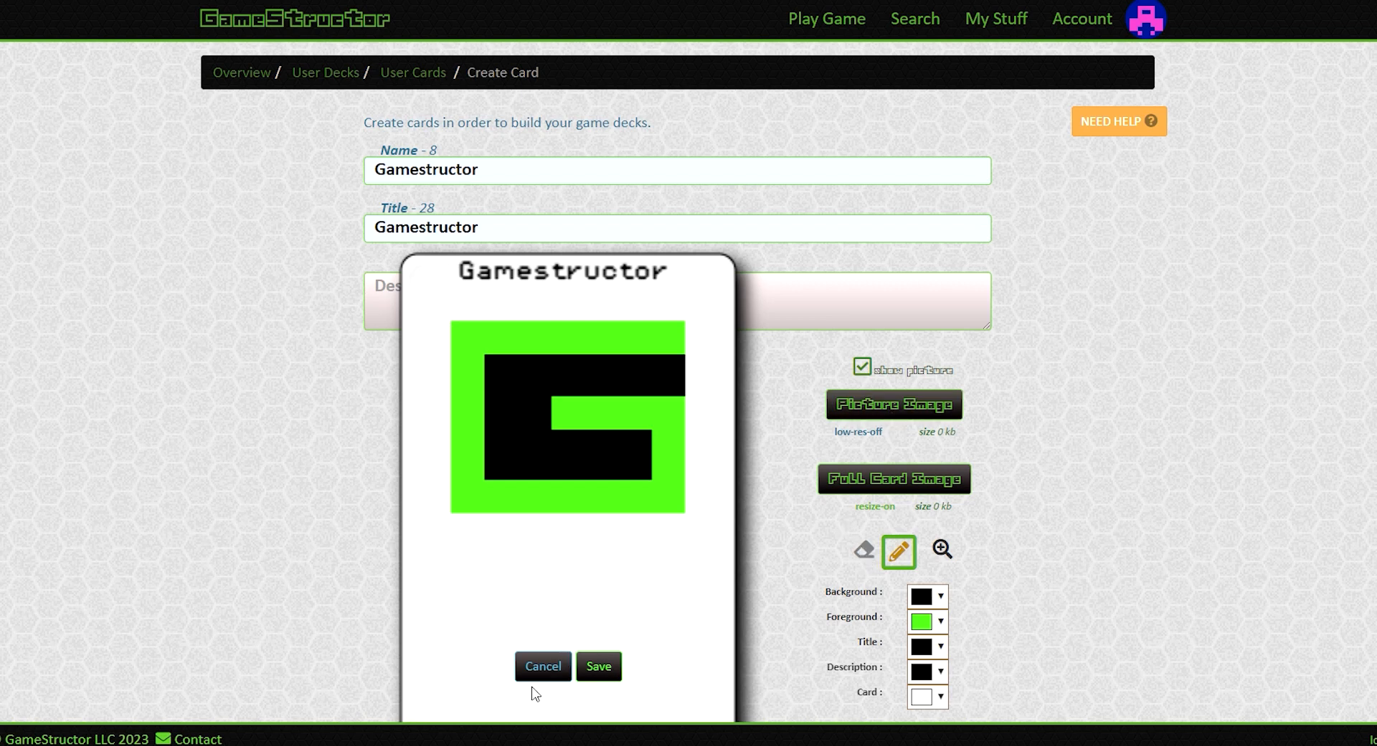
# Clear the hand-drawn G from the reduced card and import the green G image as the card's picture.
pyautogui.click(942, 549)
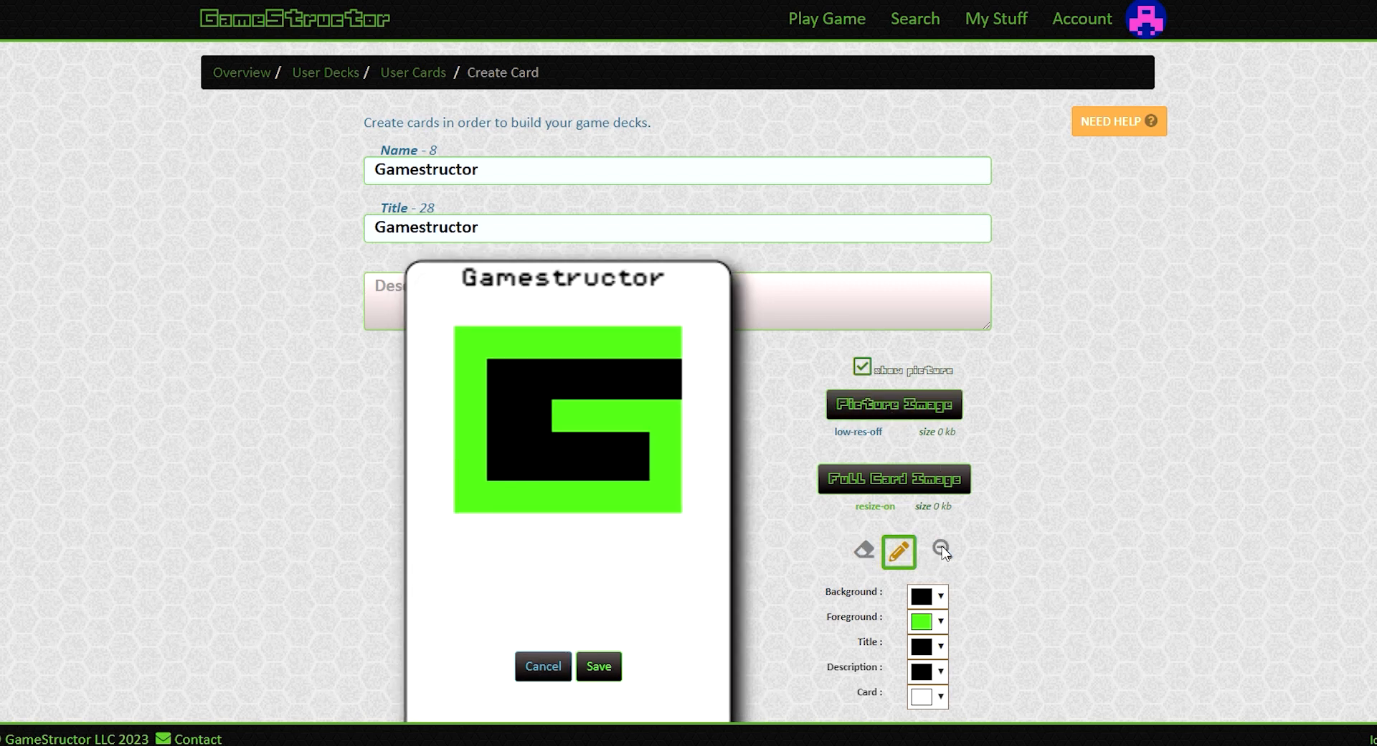
pyautogui.click(522, 358)
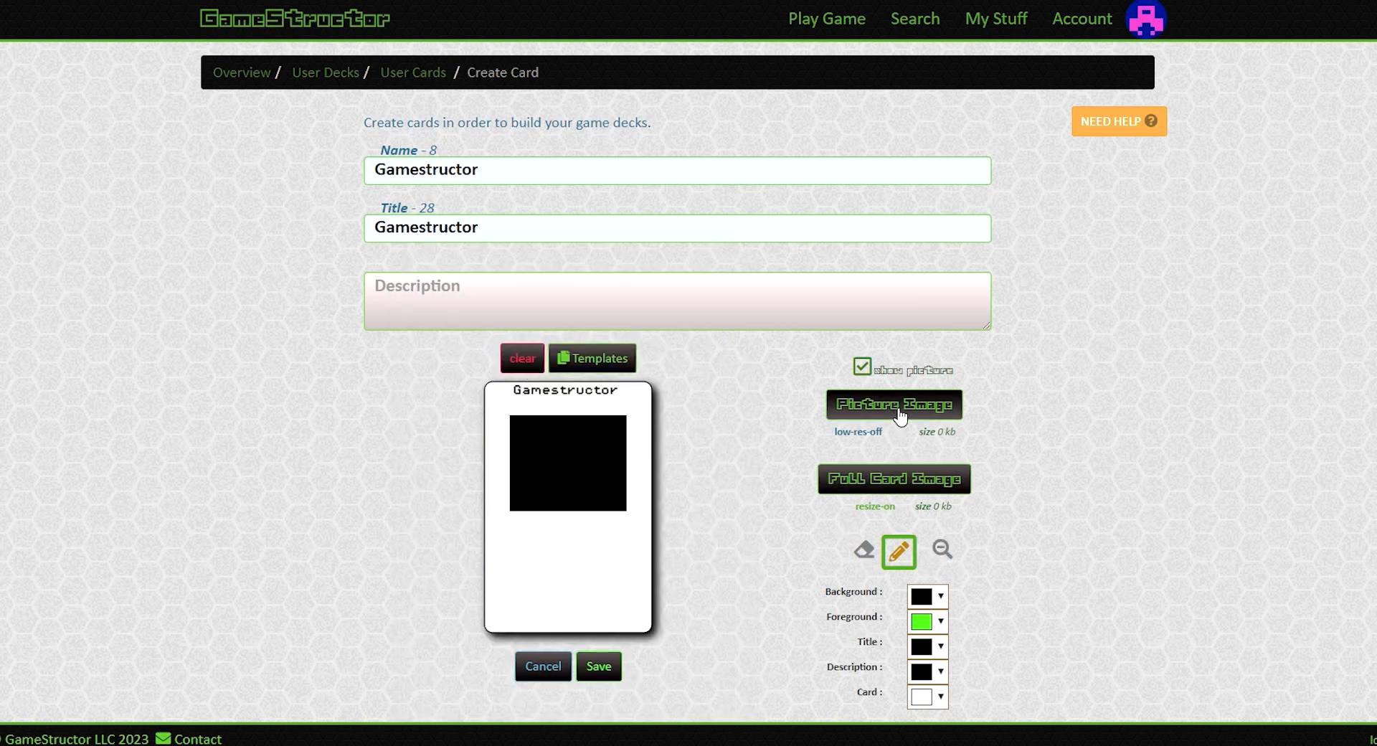
pyautogui.doubleClick(211, 37)
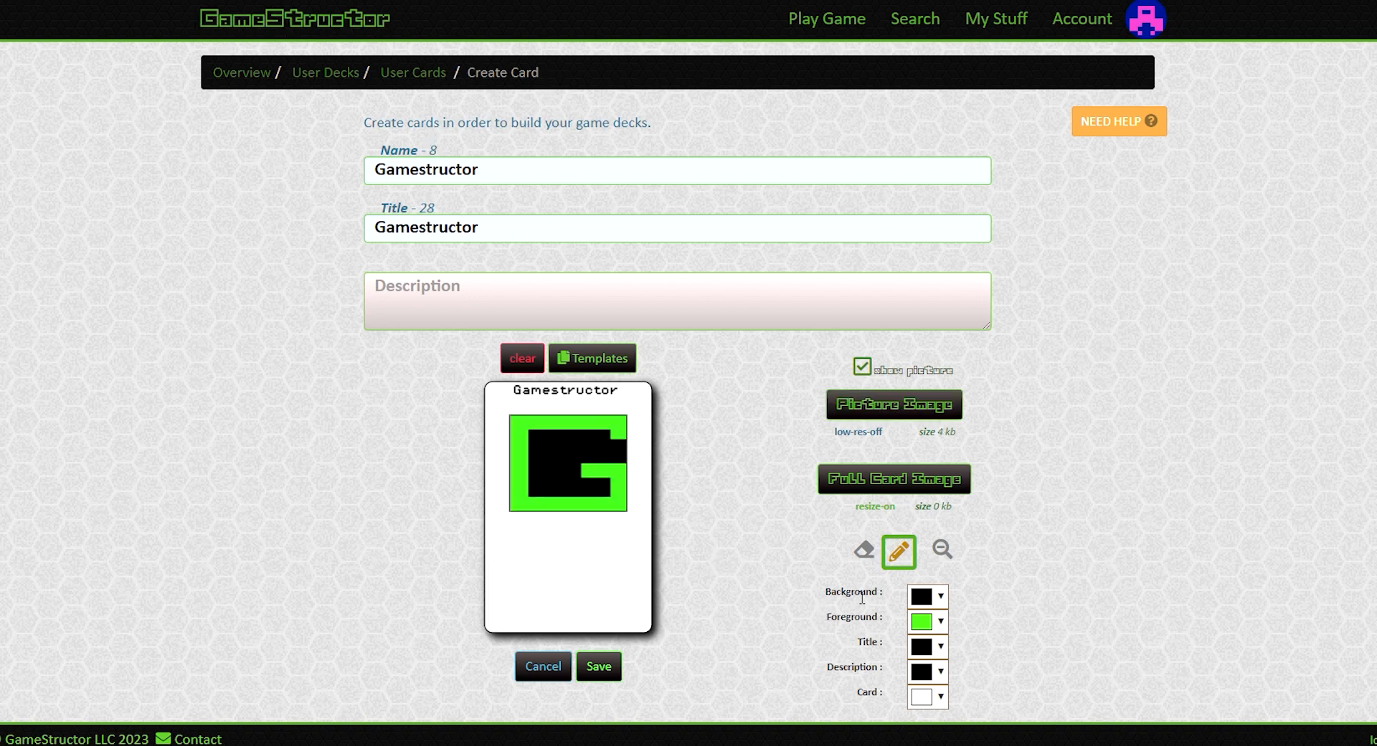
# Enter "this is a test card and it does stuff" as the card's description.
pyautogui.click(928, 671)
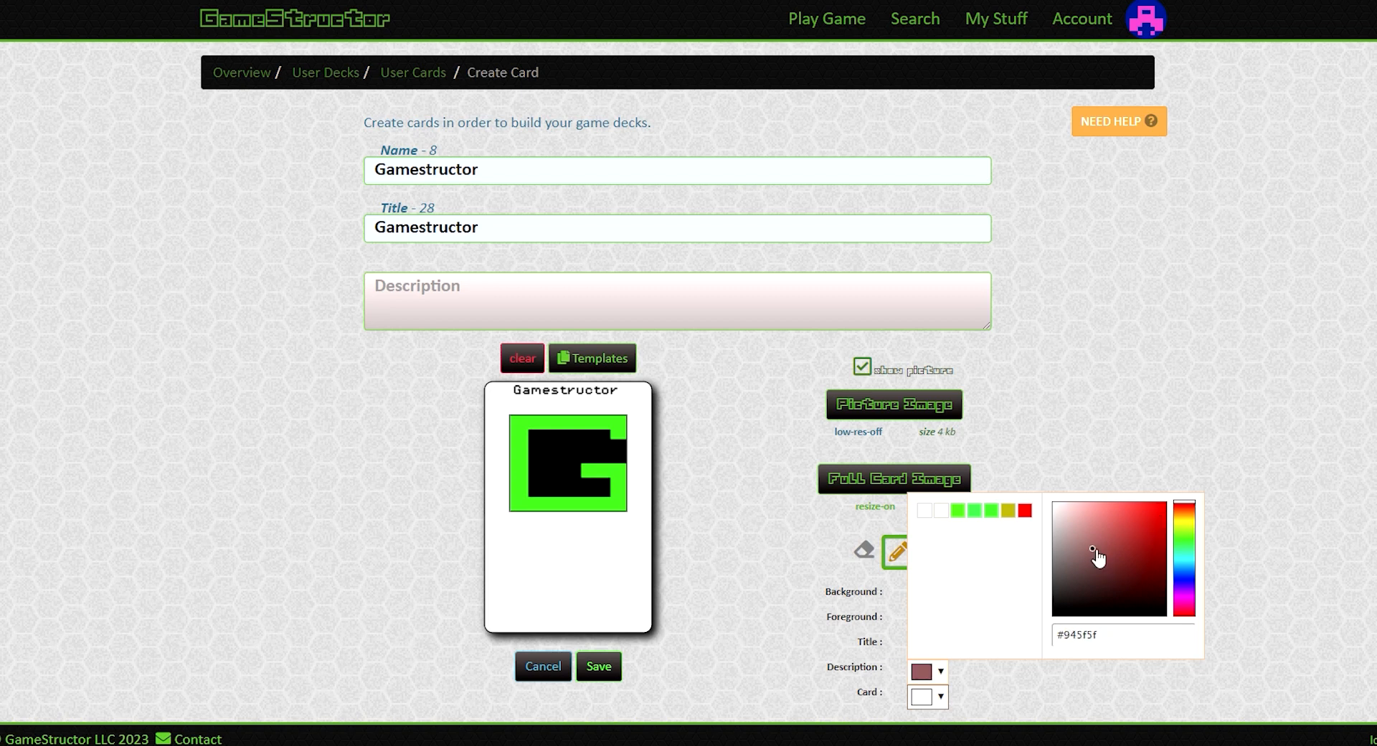
pyautogui.click(393, 320)
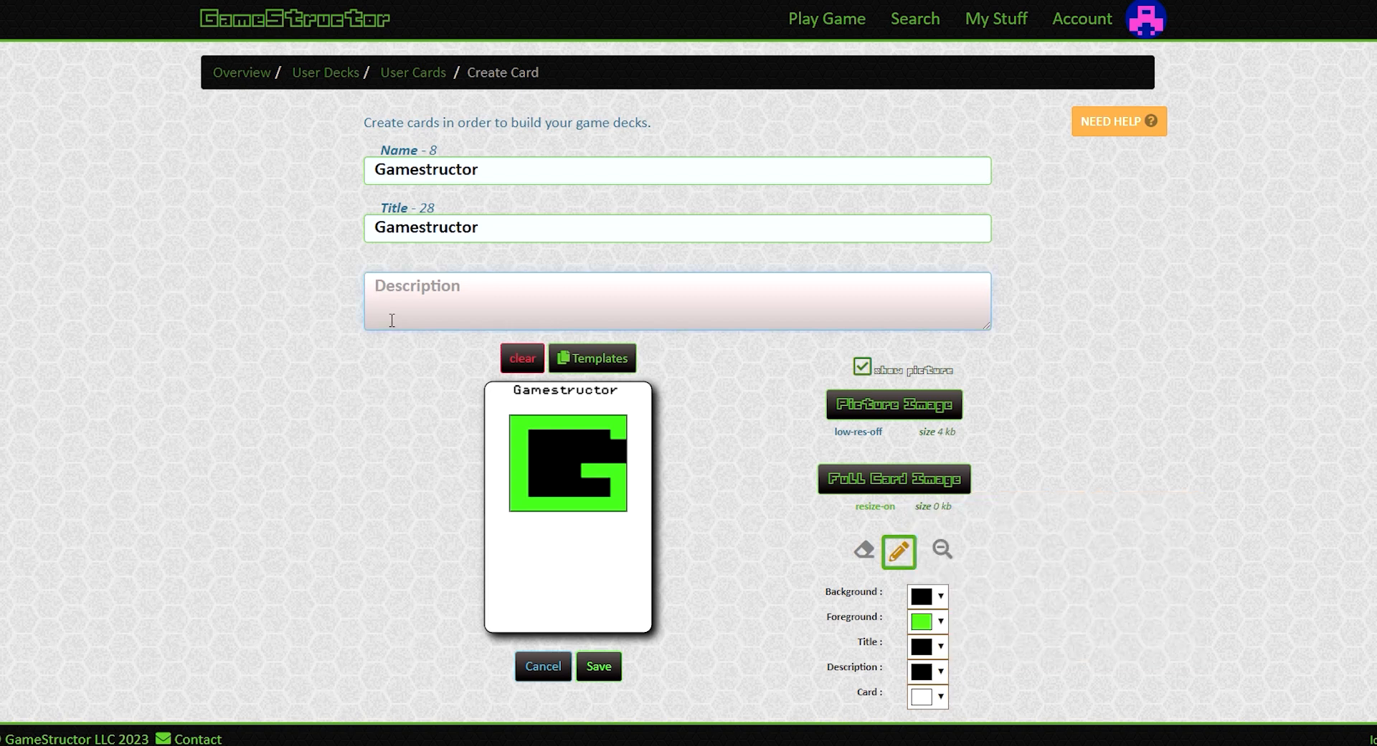
pyautogui.write('this is a')
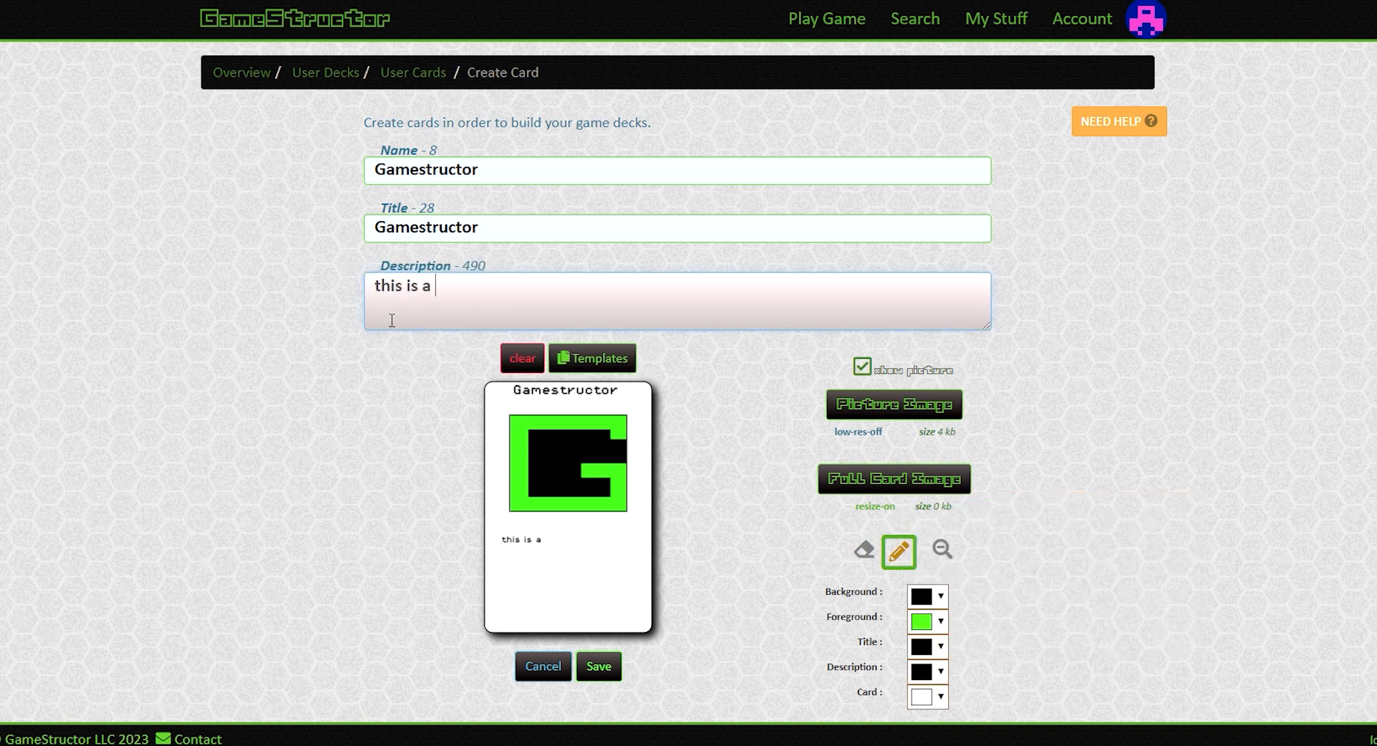
pyautogui.write(' test card')
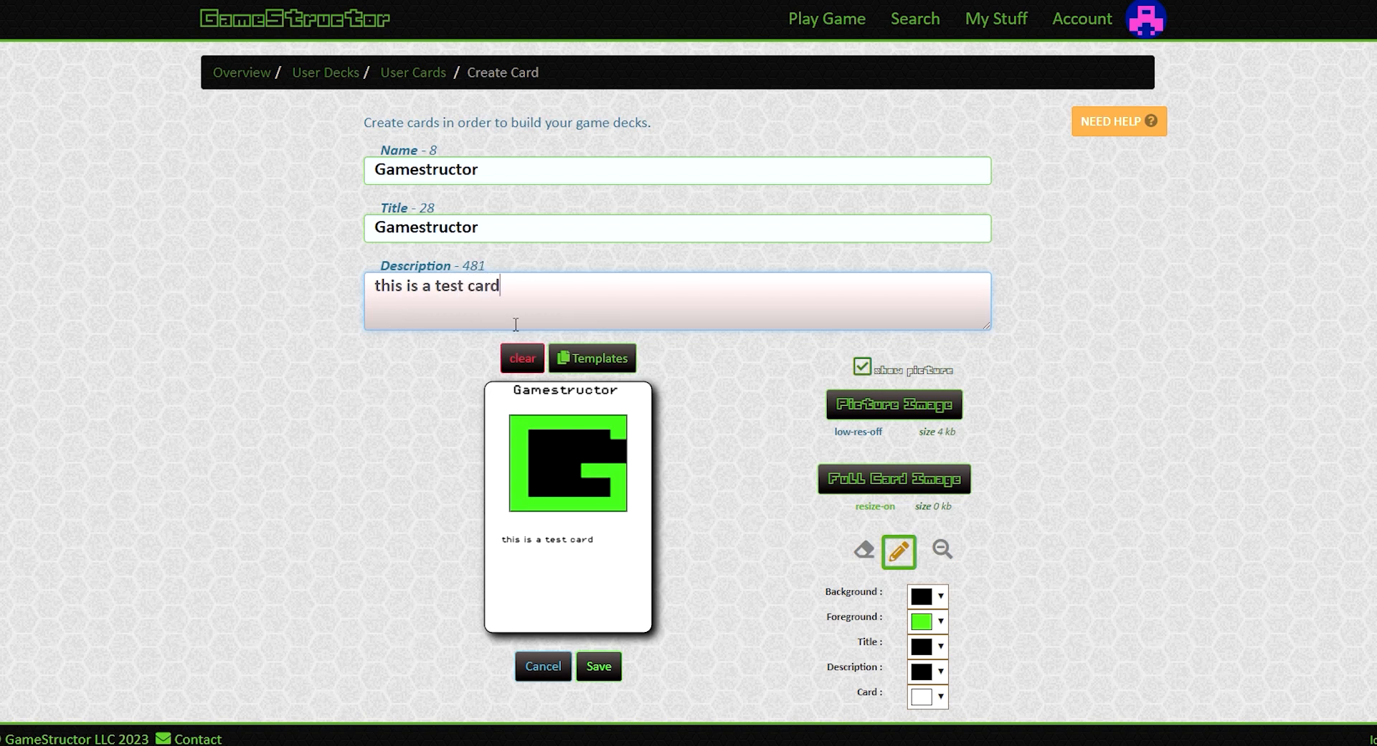
pyautogui.write(' and it does stuff')
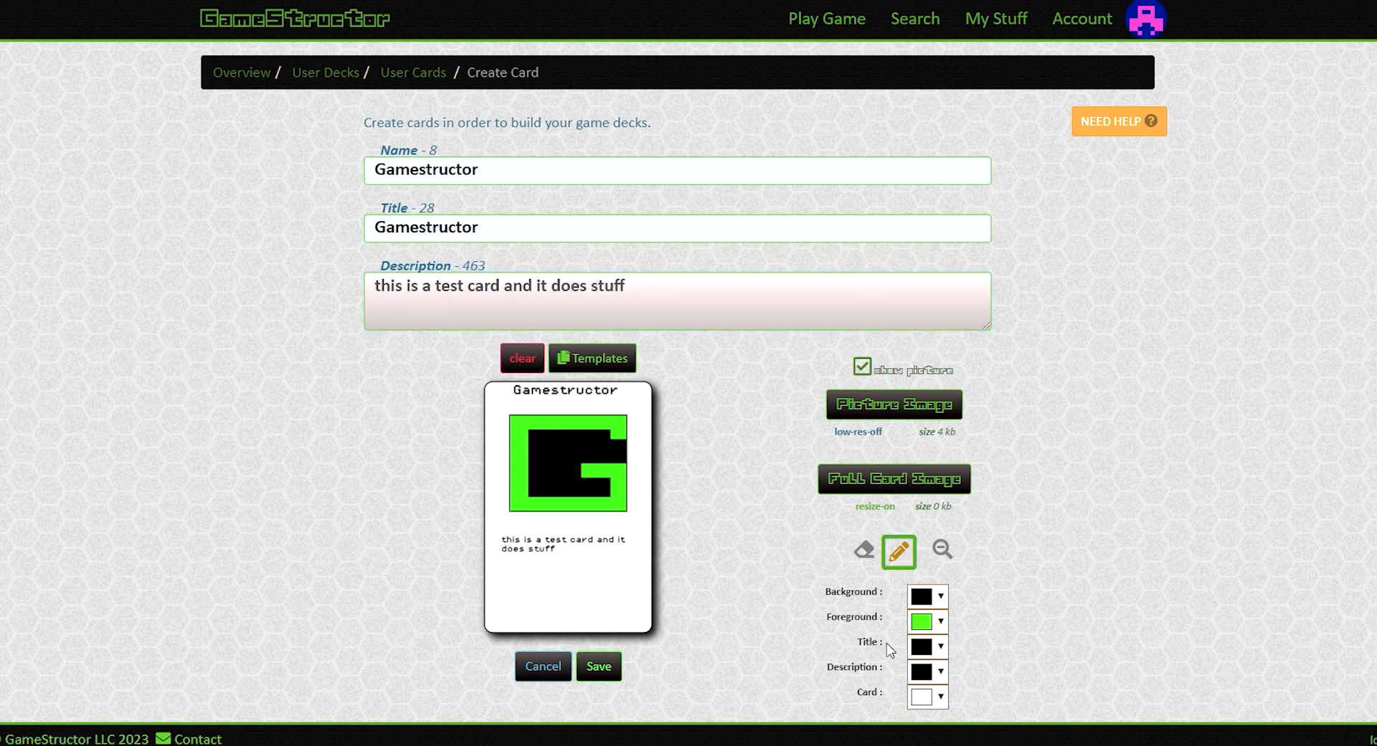
# Set the card color to black.
pyautogui.click(928, 696)
pyautogui.click(1109, 605)
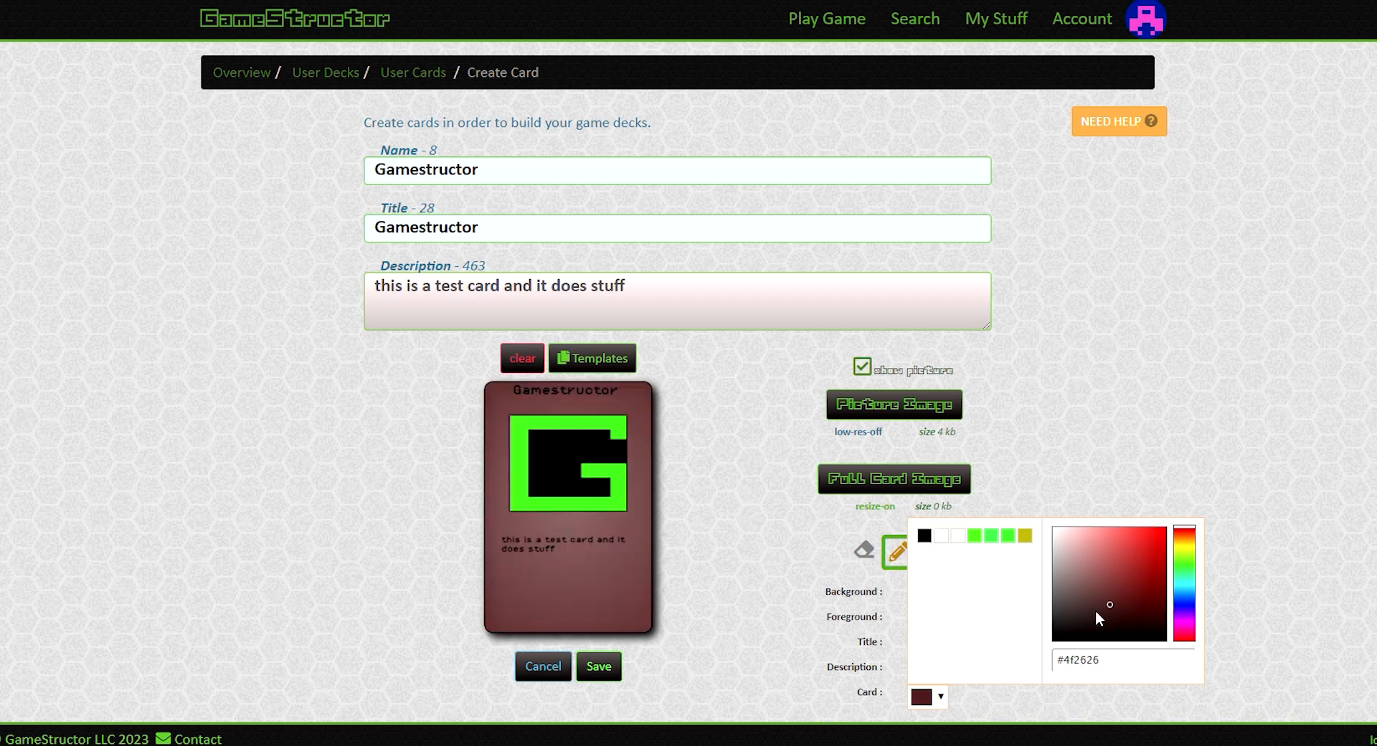
pyautogui.moveTo(1098, 617); pyautogui.dragTo(1018, 677)
pyautogui.click(774, 566)
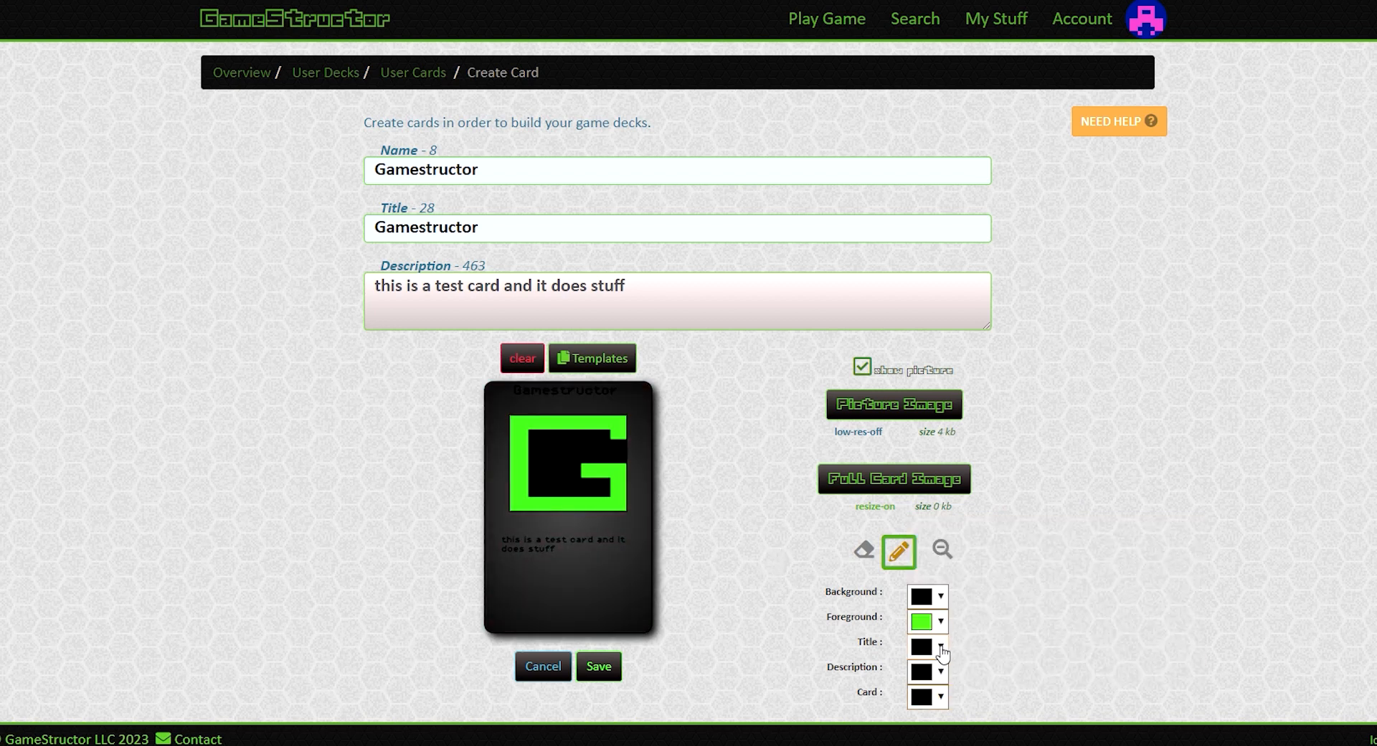
# Set the title color to green #00ff49 and the description color to green #00ff20.
pyautogui.click(941, 647)
pyautogui.click(996, 486)
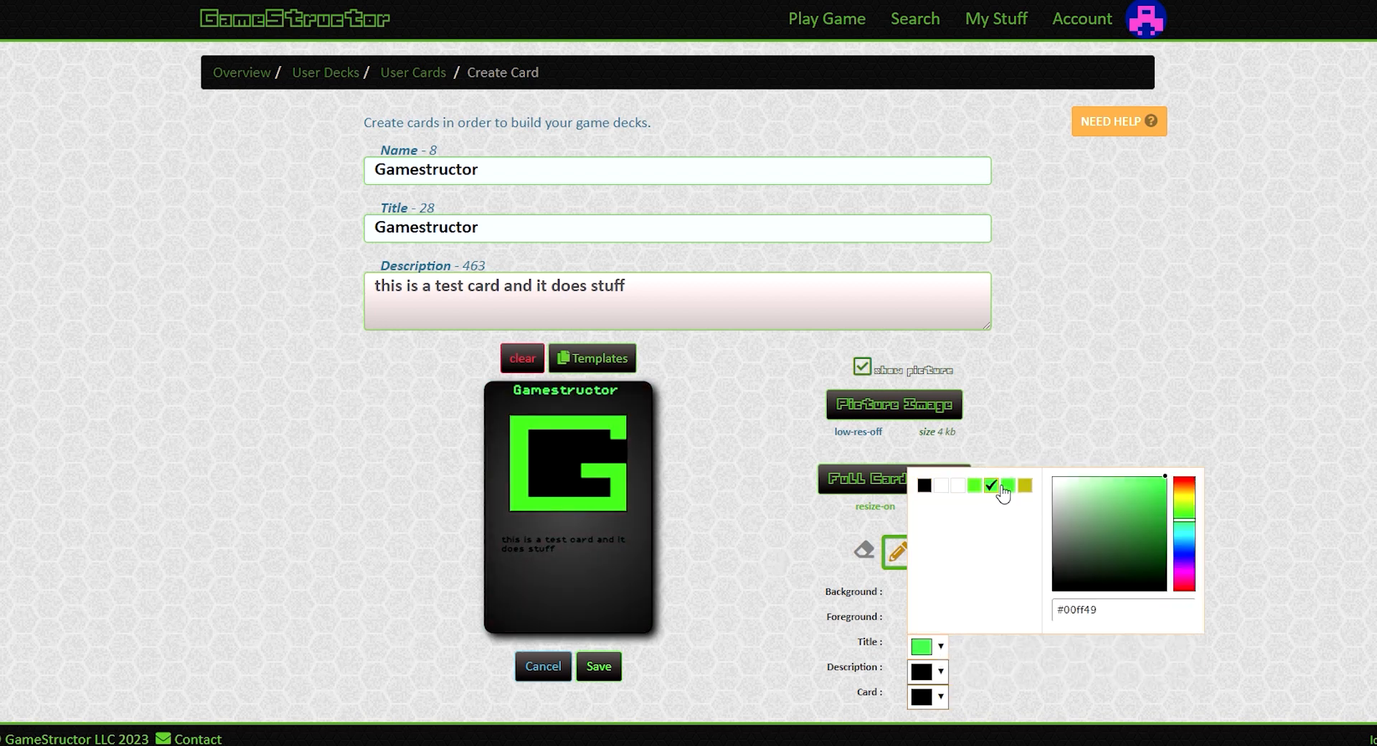
pyautogui.click(850, 617)
pyautogui.click(926, 672)
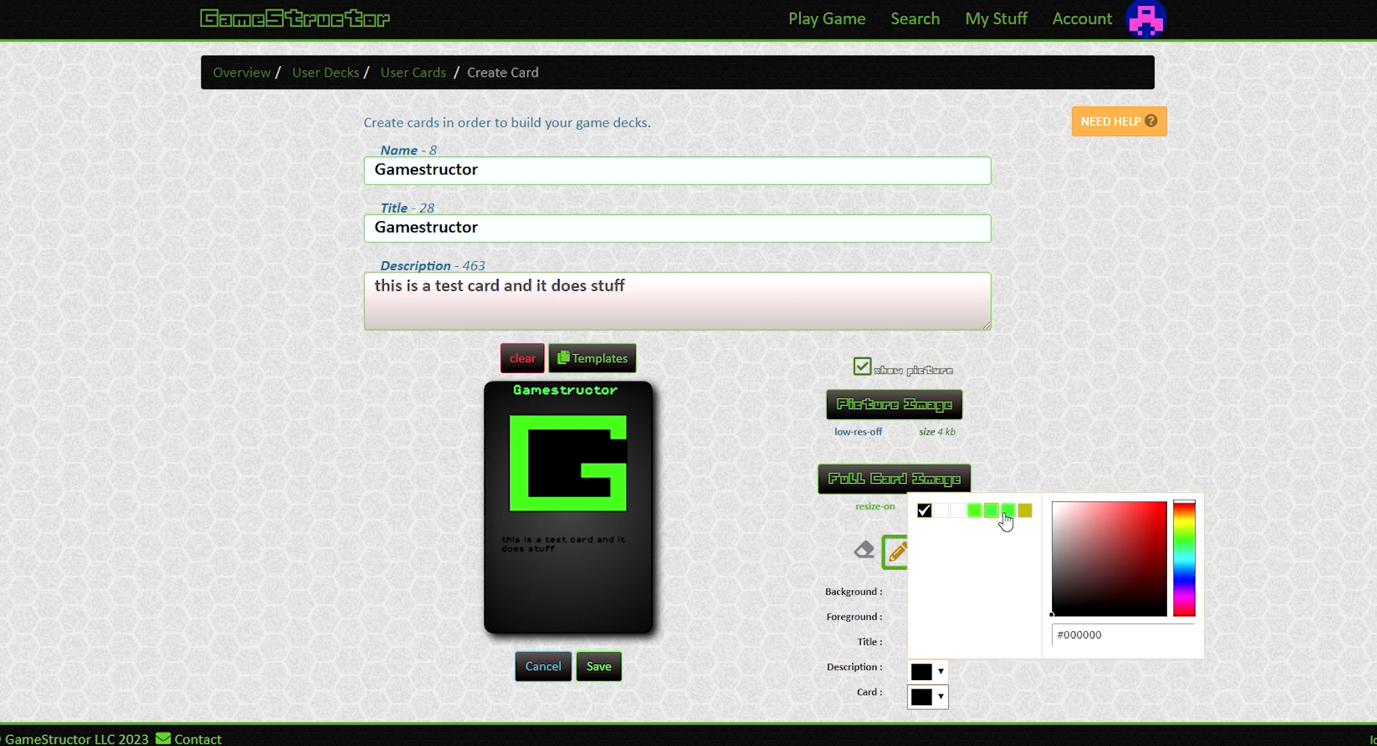
pyautogui.click(1006, 511)
pyautogui.click(764, 576)
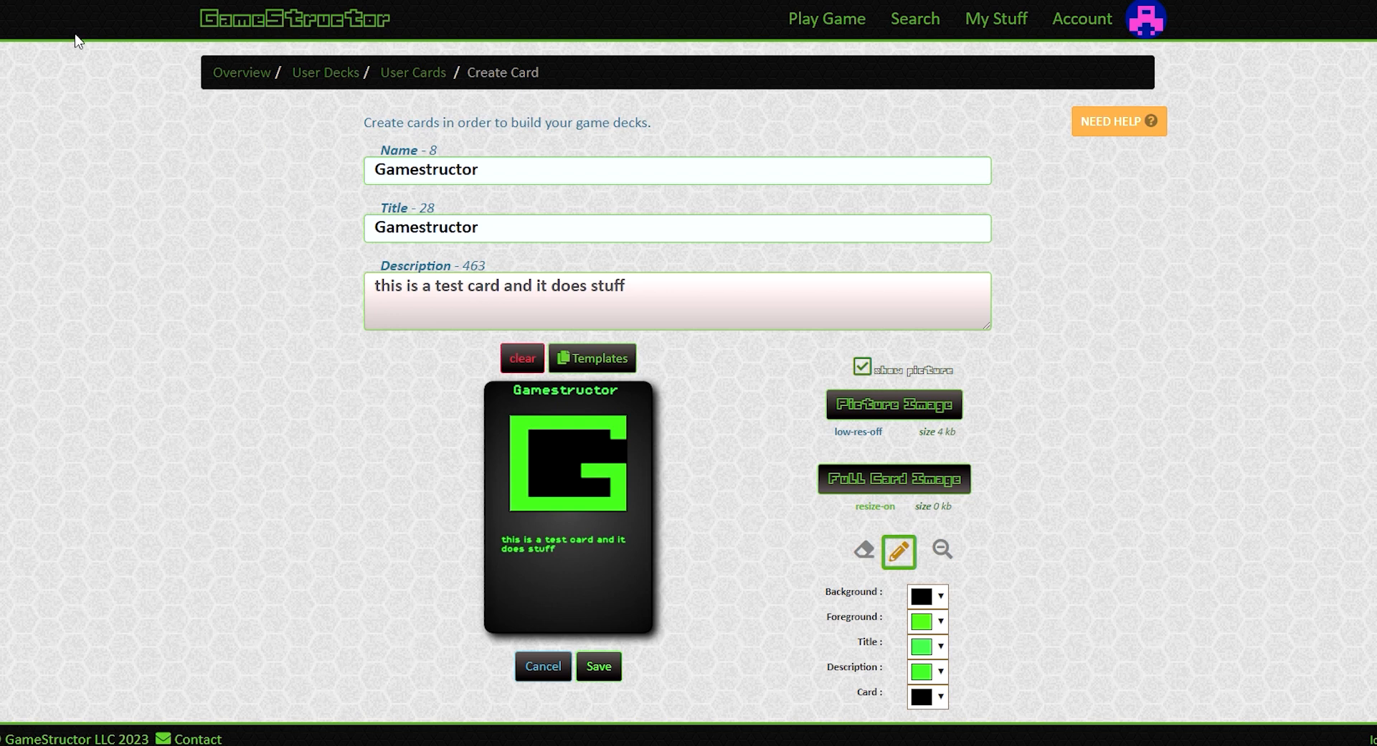
# Replace the small picture with a full-card G image and set the description color to red #ff0000.
pyautogui.click(863, 369)
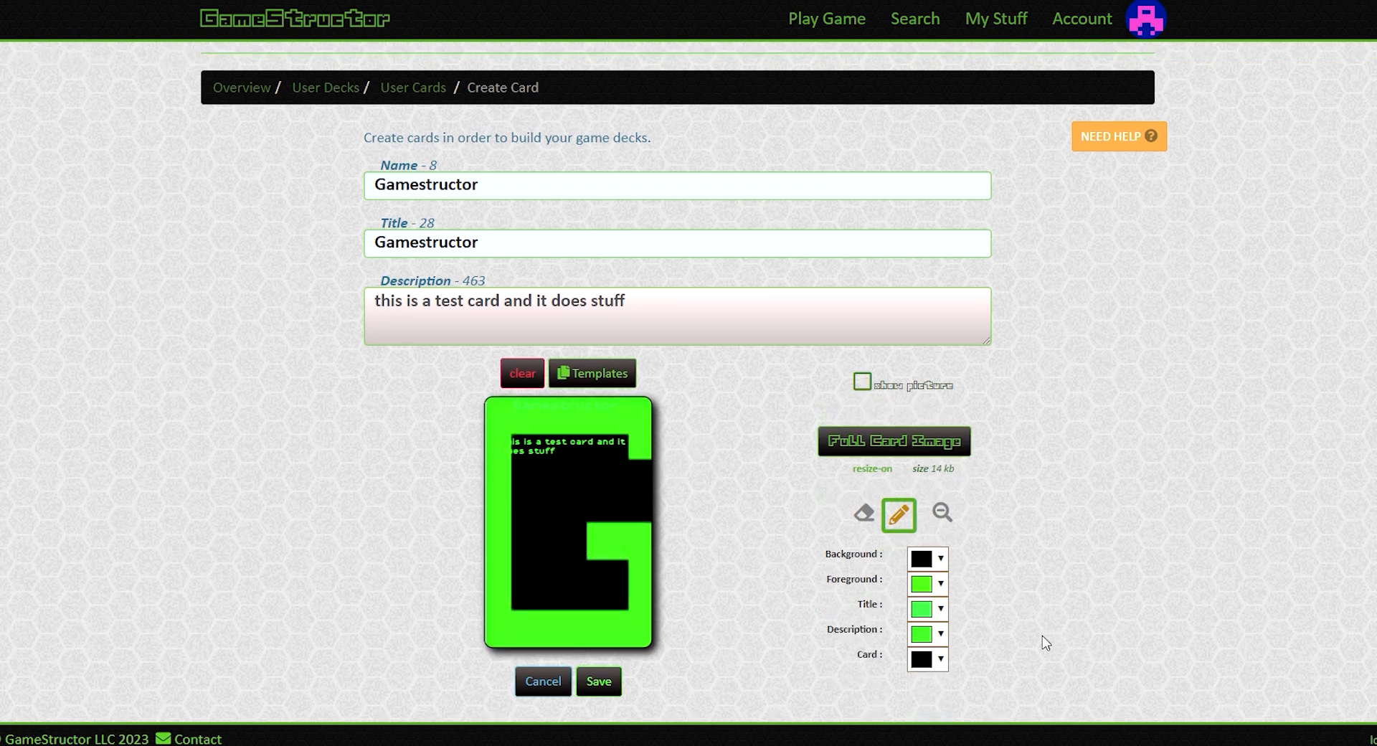
pyautogui.click(938, 634)
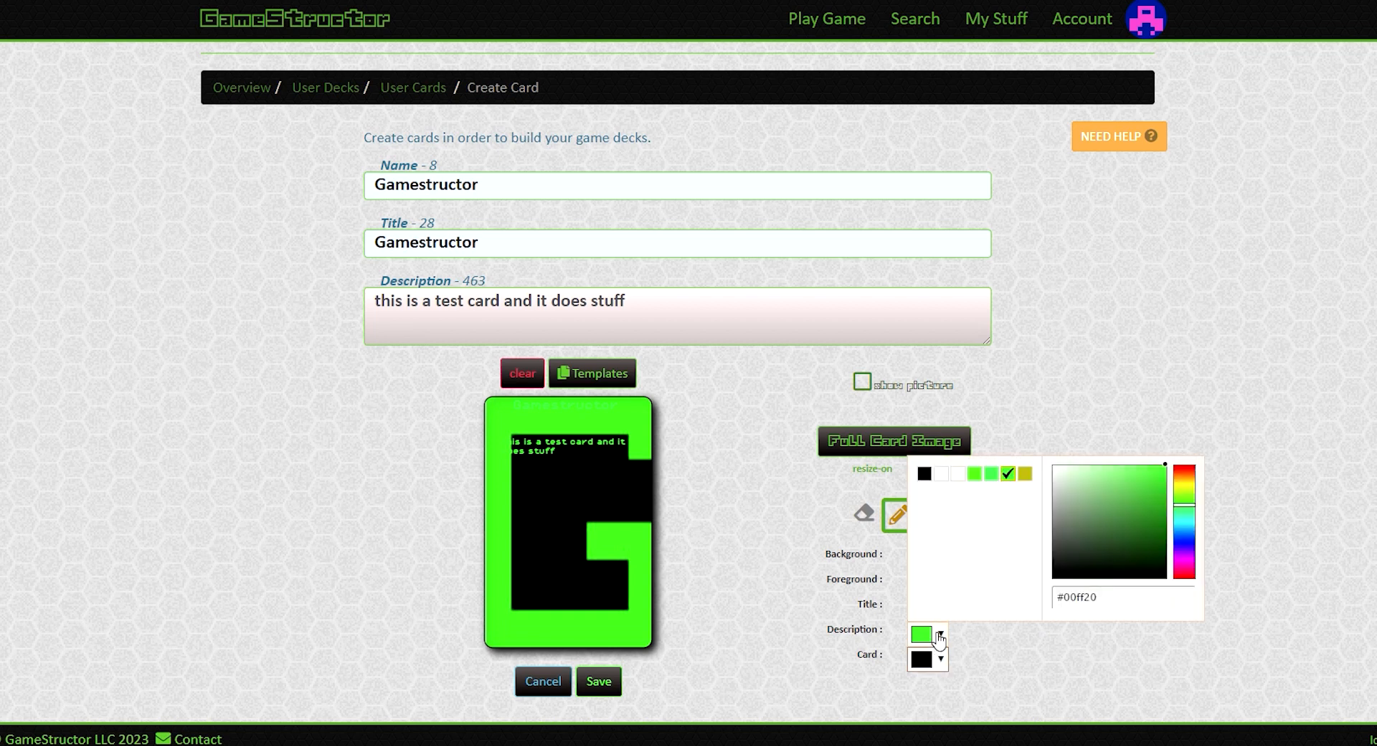
pyautogui.moveTo(1187, 515); pyautogui.dragTo(1187, 604)
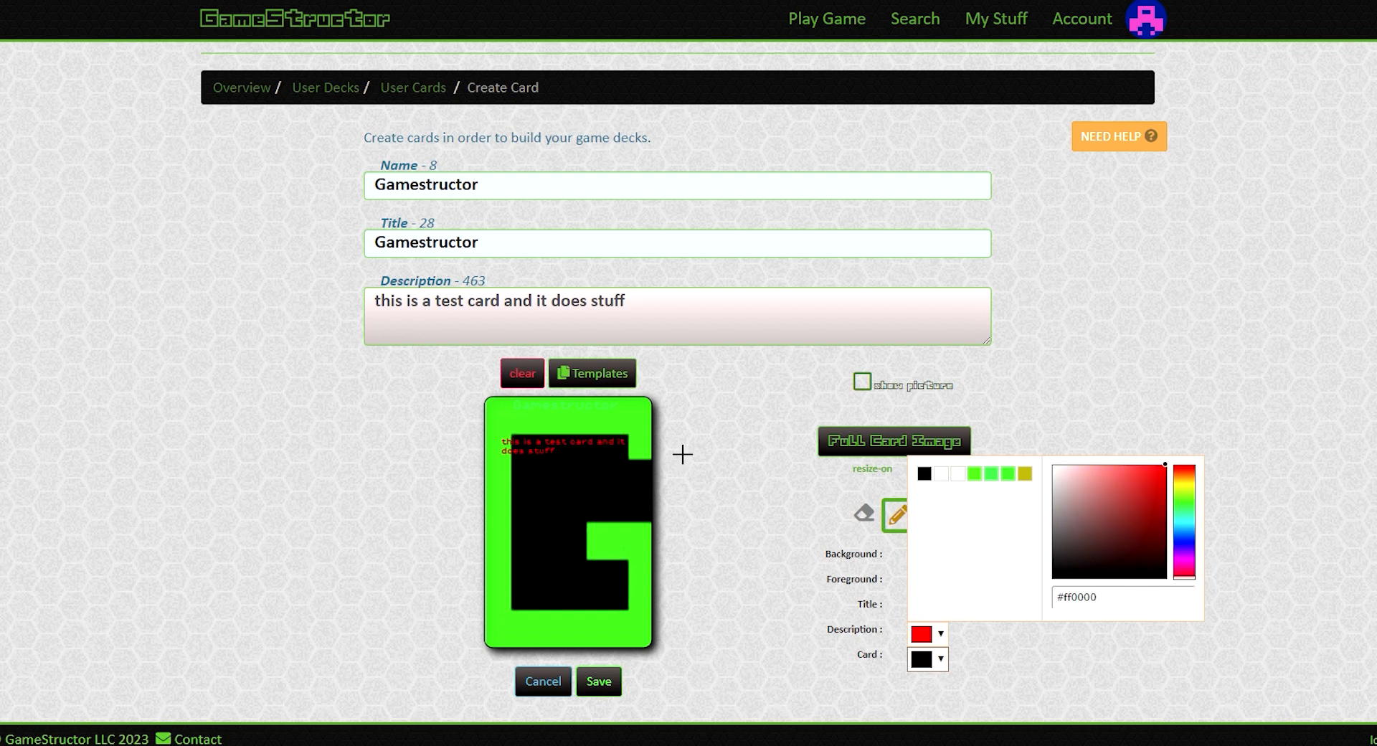
# Move the description text lower on the card by inserting blank lines before it, and indent its lines with spaces.
pyautogui.click(382, 306)
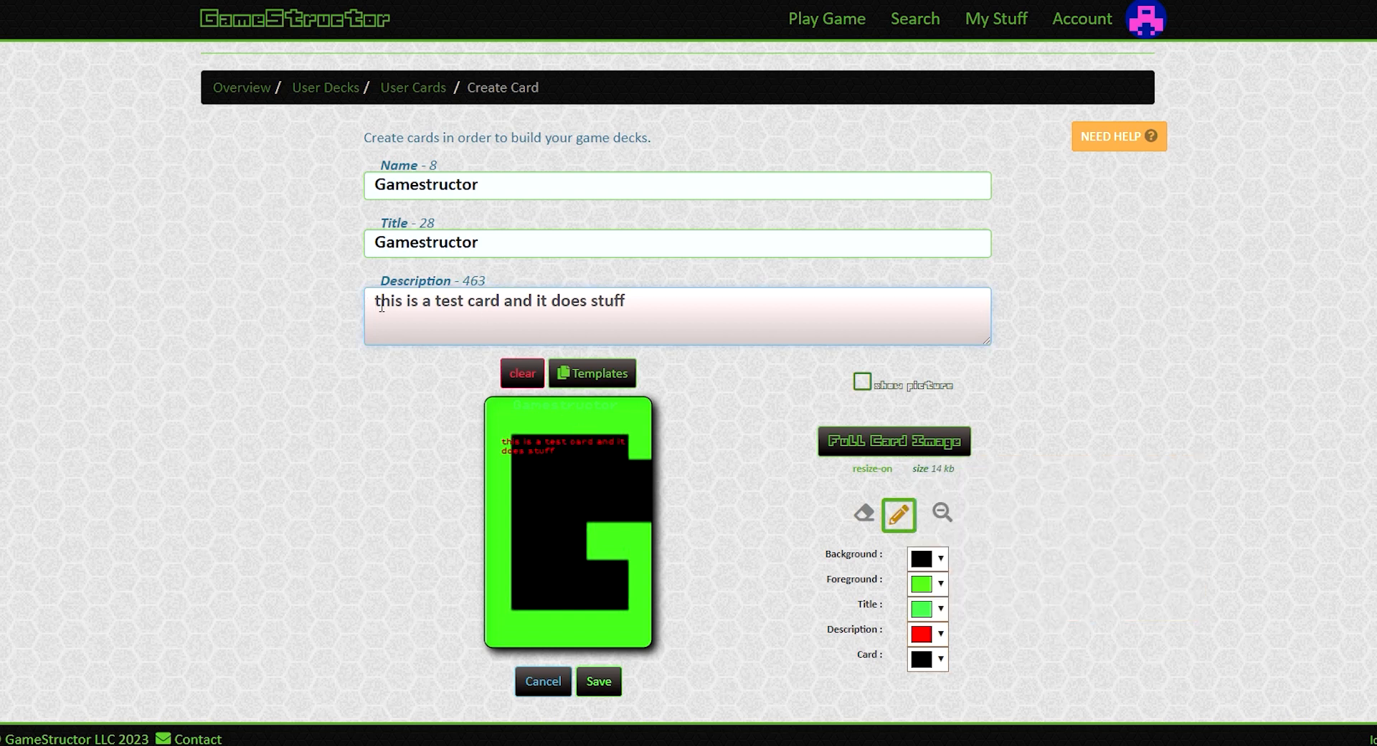
pyautogui.press('Return')
pyautogui.press('Return')
pyautogui.press('Return')
pyautogui.press('Return')
pyautogui.press('Return')
pyautogui.press('Return')
pyautogui.press('Return')
pyautogui.press('Return')
pyautogui.press('Return')
pyautogui.press('Return')
pyautogui.press('Return')
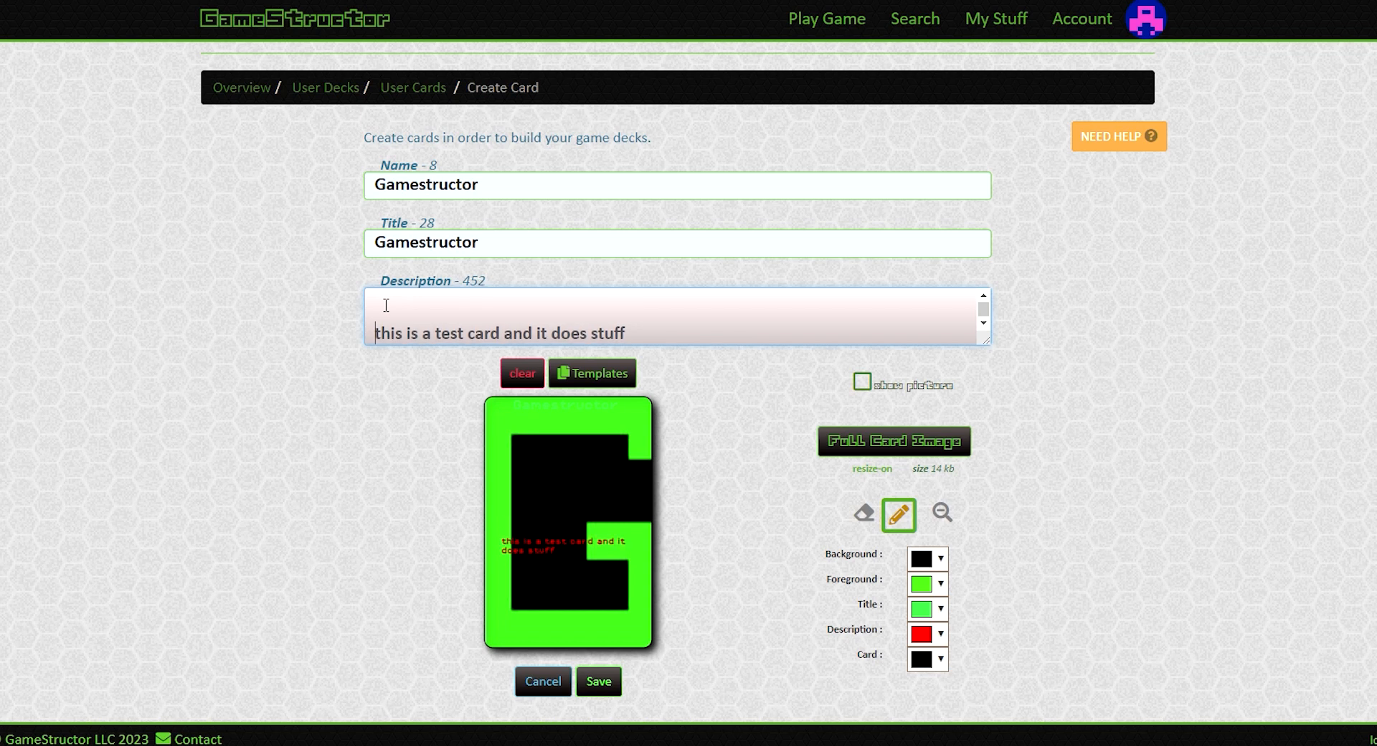
pyautogui.press('Return')
pyautogui.press('Return')
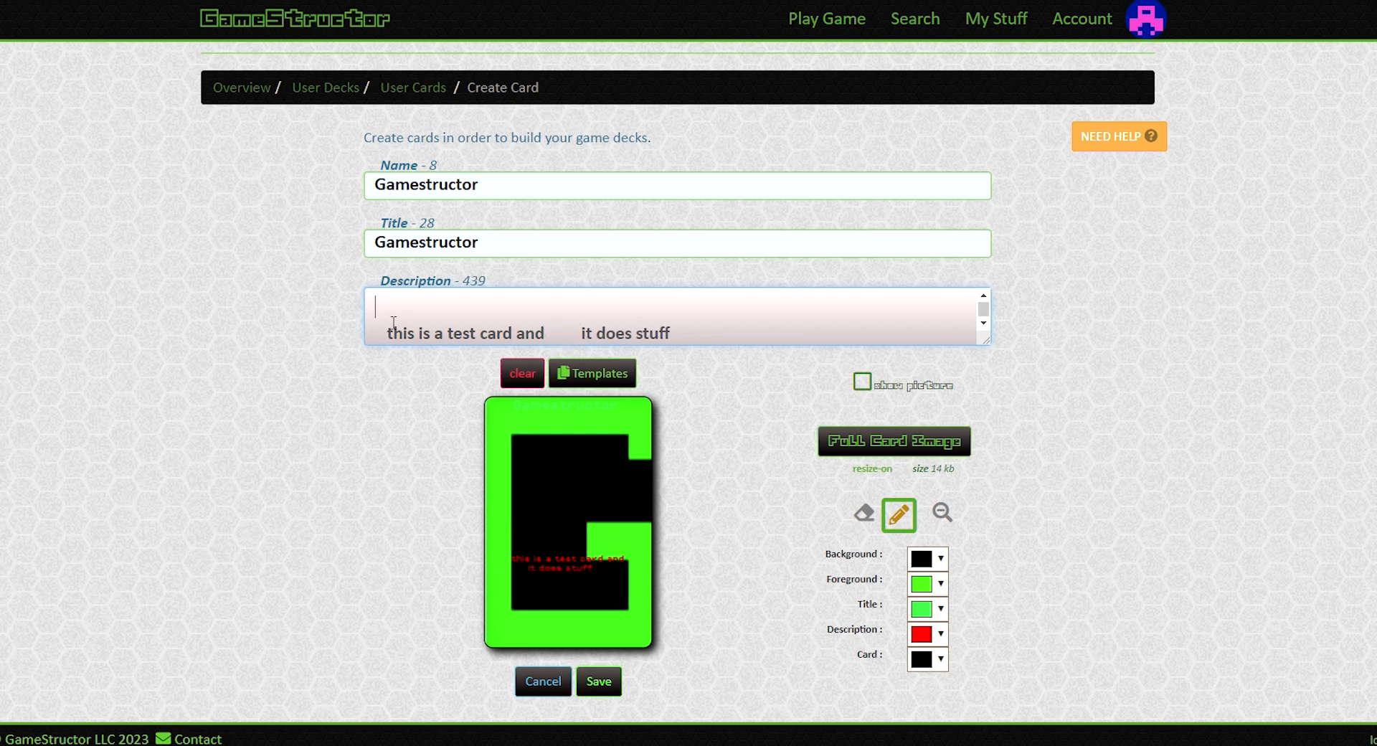
pyautogui.press('Return')
pyautogui.press('Return')
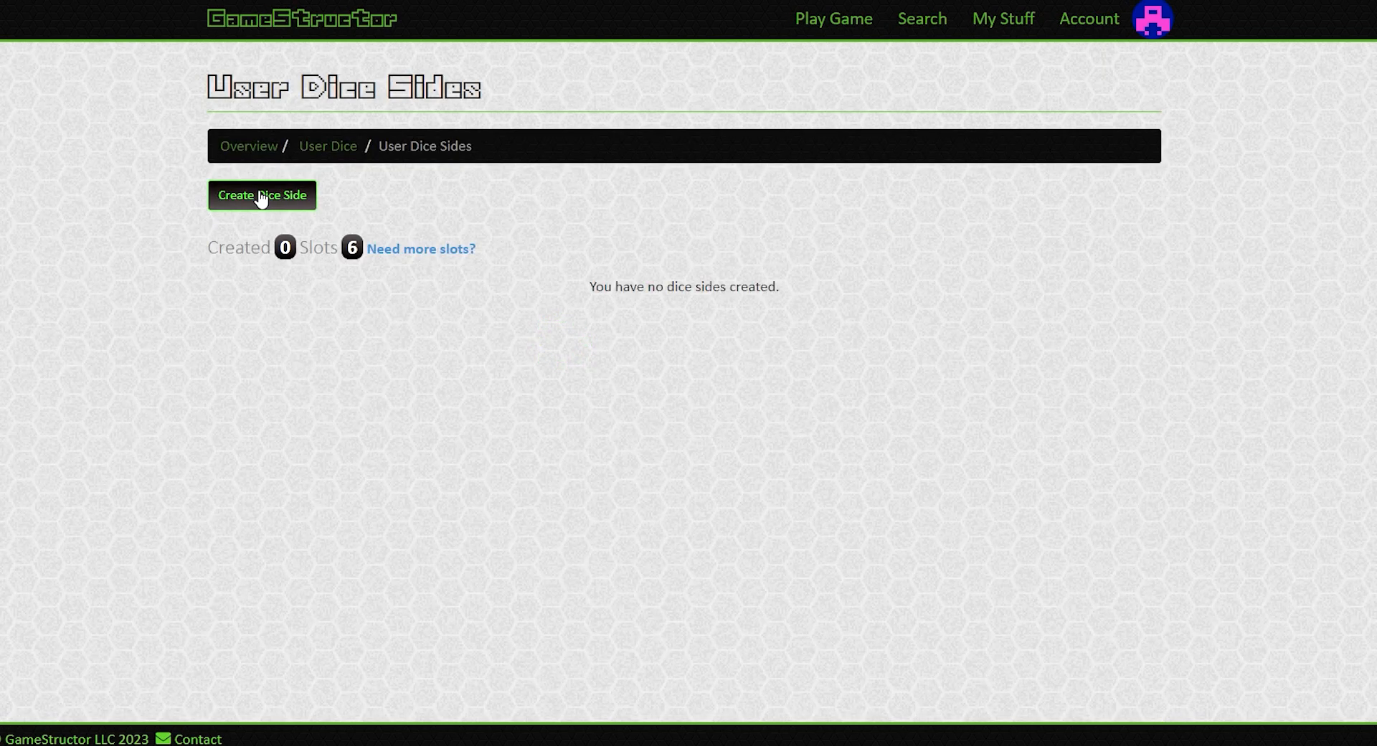
# Start a new dice side with the name "gamestructor" and the description "gamestructor".
pyautogui.click(262, 196)
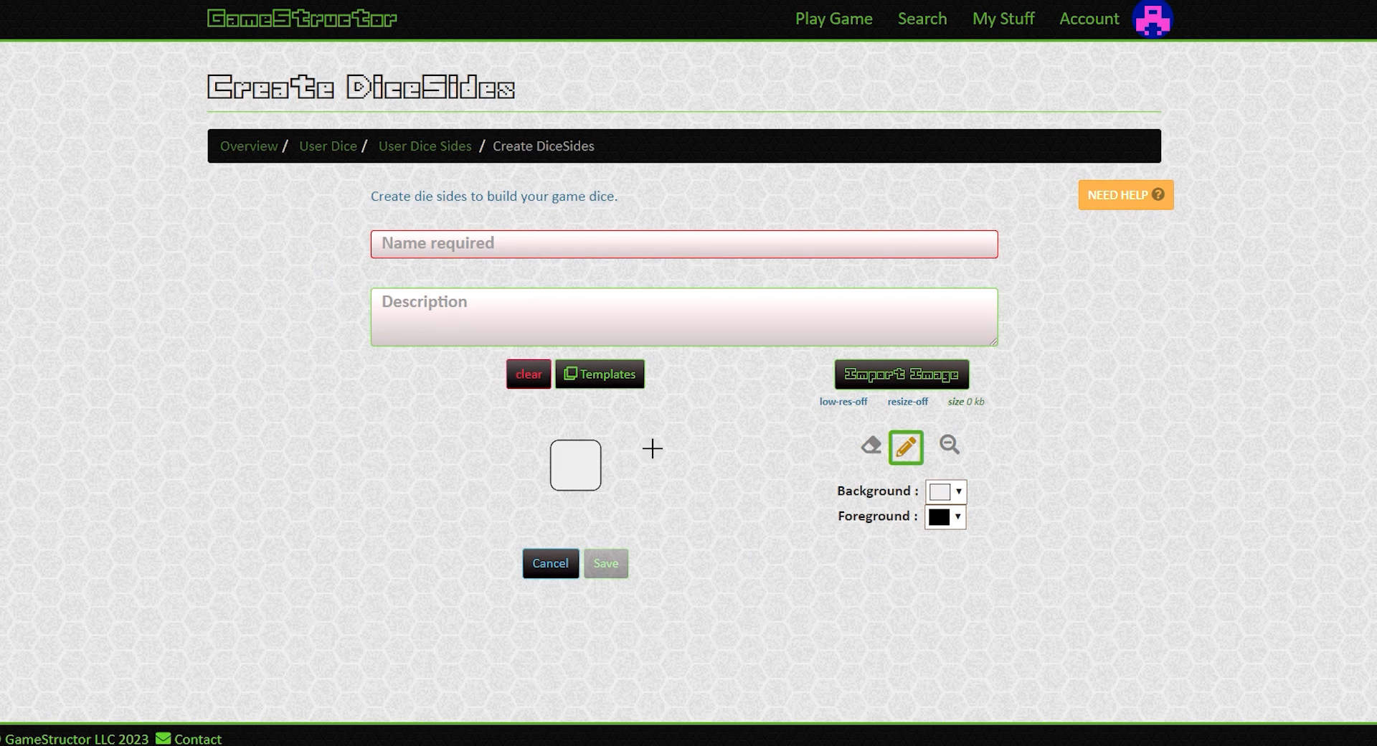
pyautogui.click(415, 252)
pyautogui.write('de')
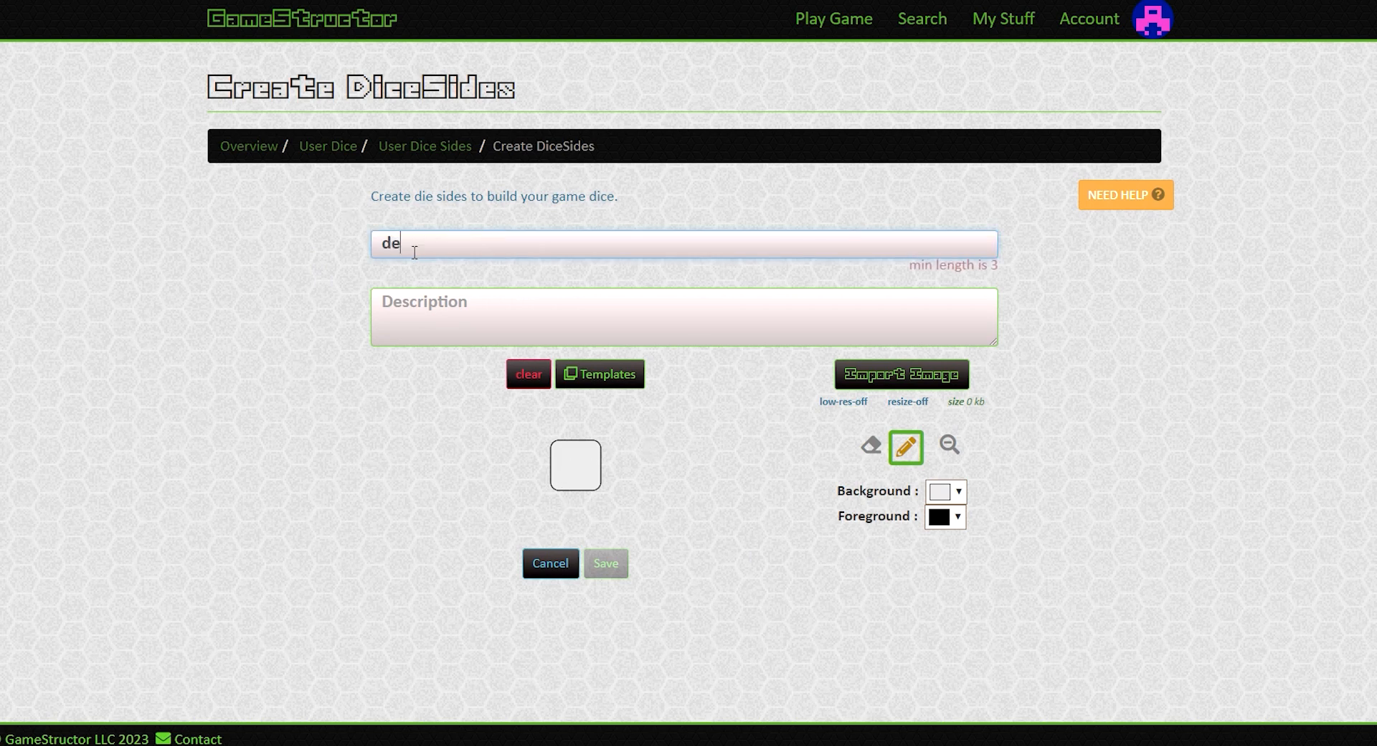
pyautogui.press('BackSpace')
pyautogui.press('BackSpace')
pyautogui.write('gamestru')
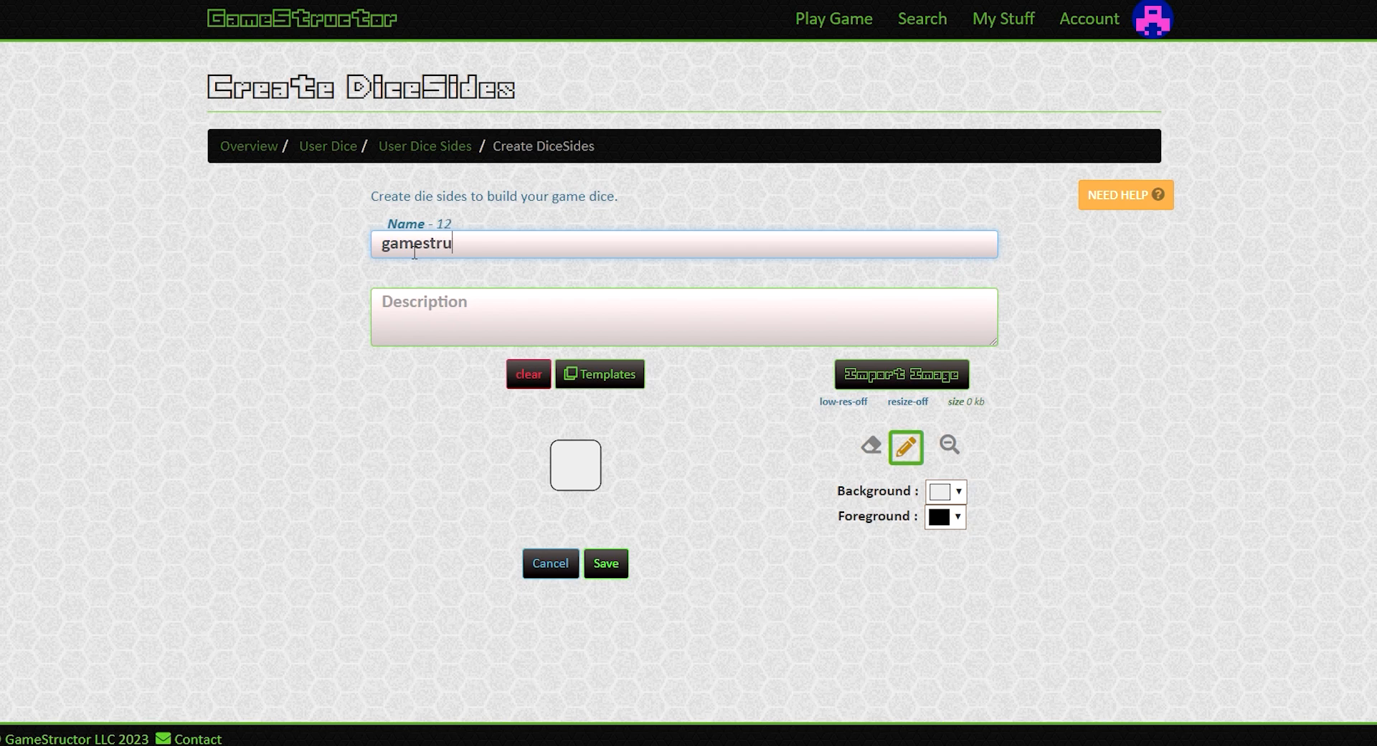
pyautogui.write('ctor')
pyautogui.click(452, 307)
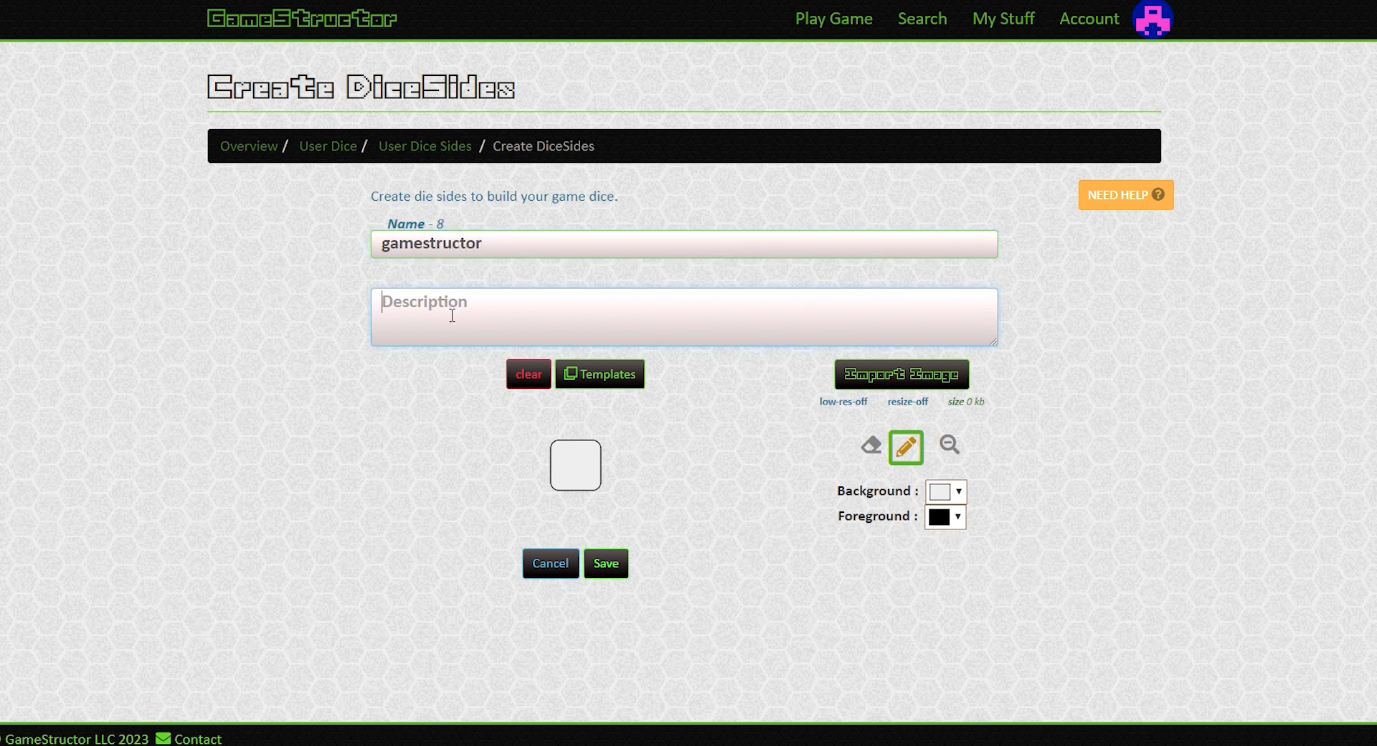
pyautogui.write('game')
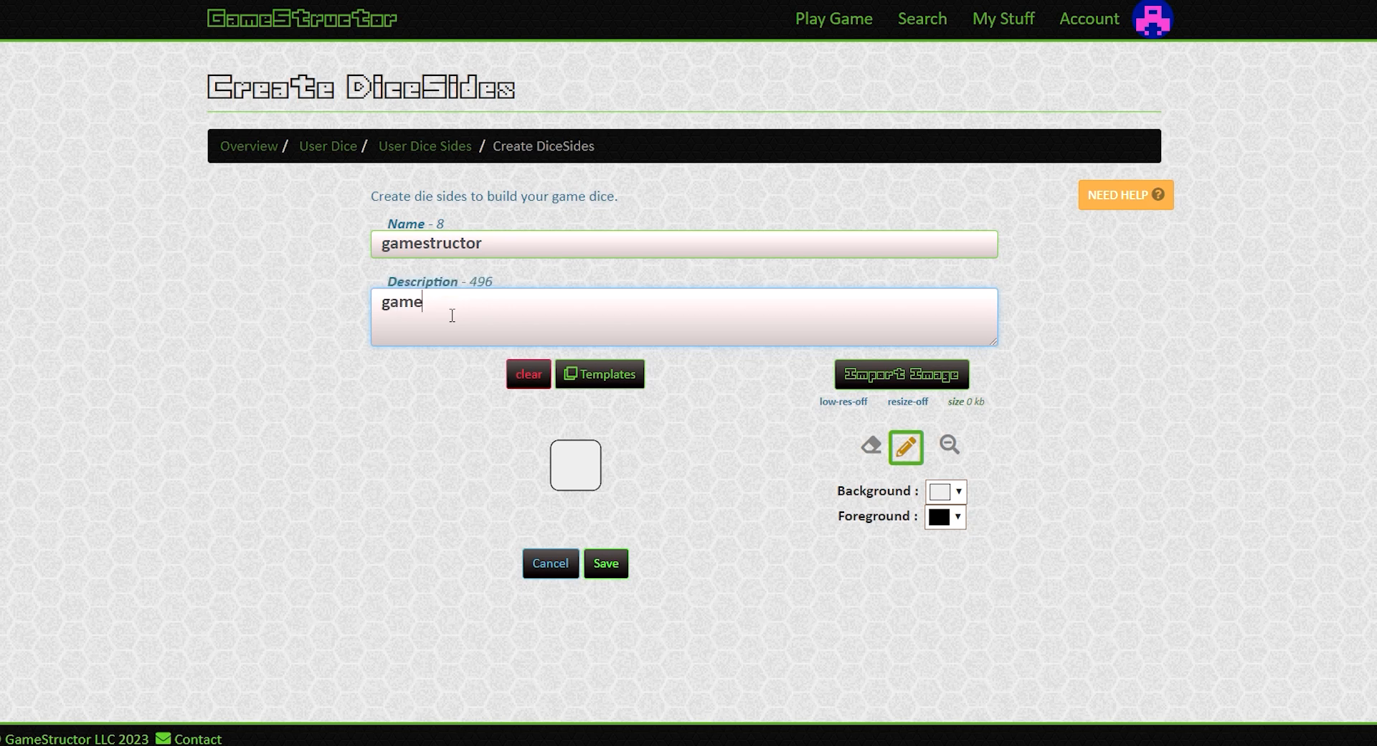
pyautogui.write('structor')
pyautogui.click(582, 513)
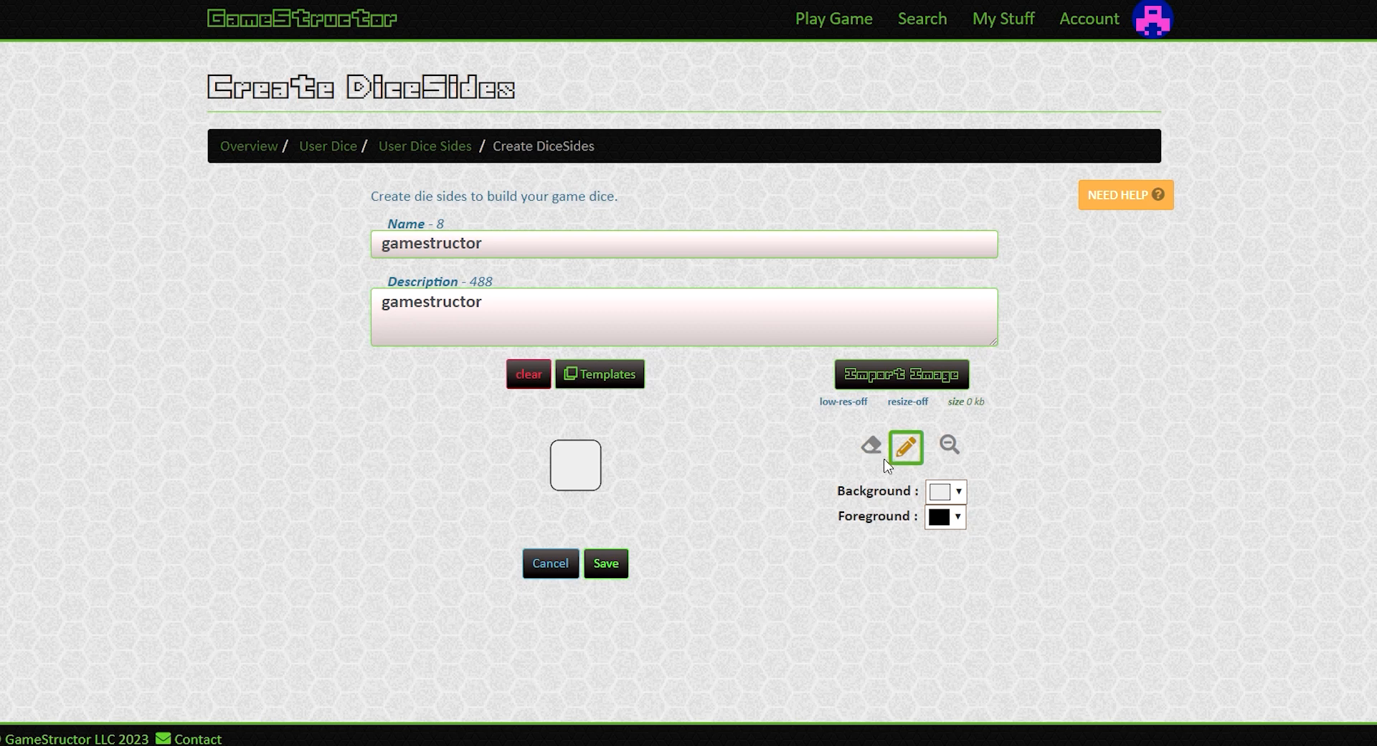
# Set the dice side's background color to black #000000.
pyautogui.click(939, 495)
pyautogui.moveTo(1044, 570); pyautogui.dragTo(1029, 684)
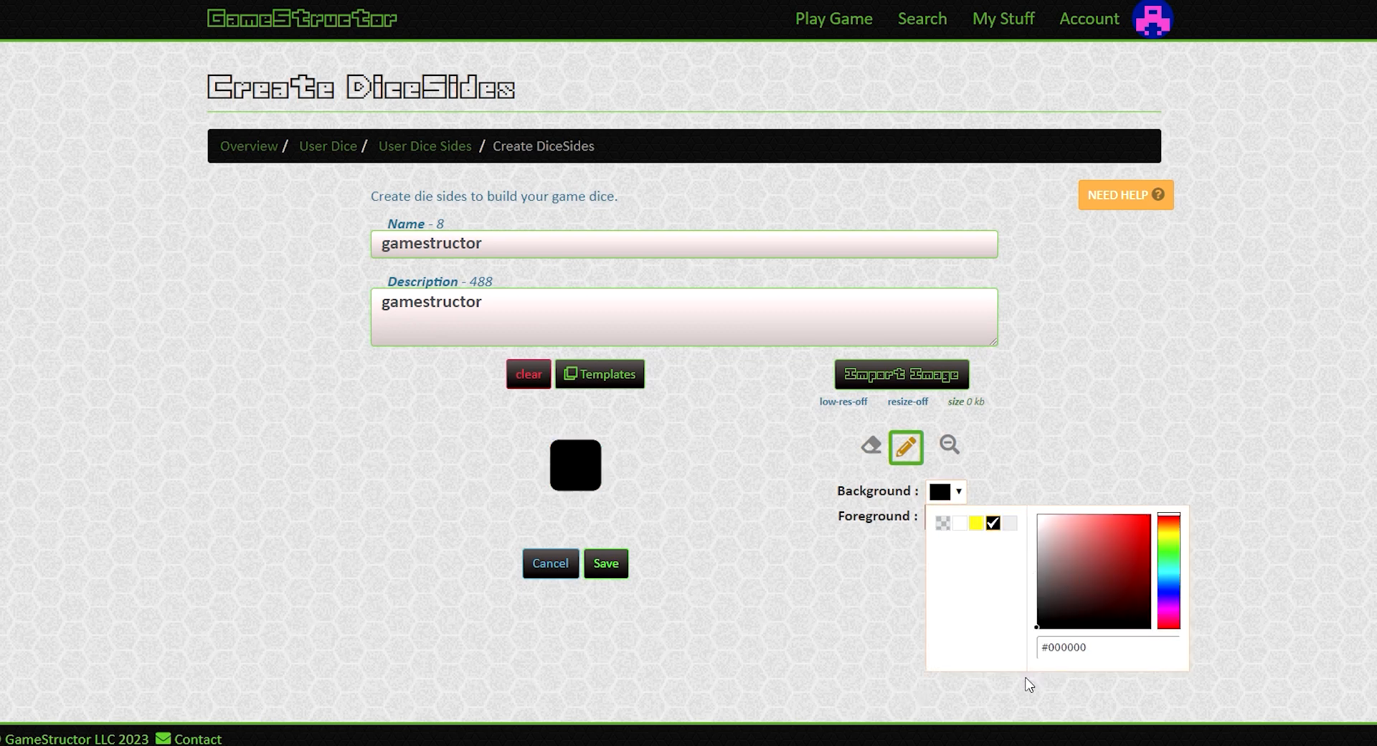
pyautogui.click(768, 530)
# Set the foreground color to bright green and draw a blocky letter G on the enlarged dice side.
pyautogui.click(957, 518)
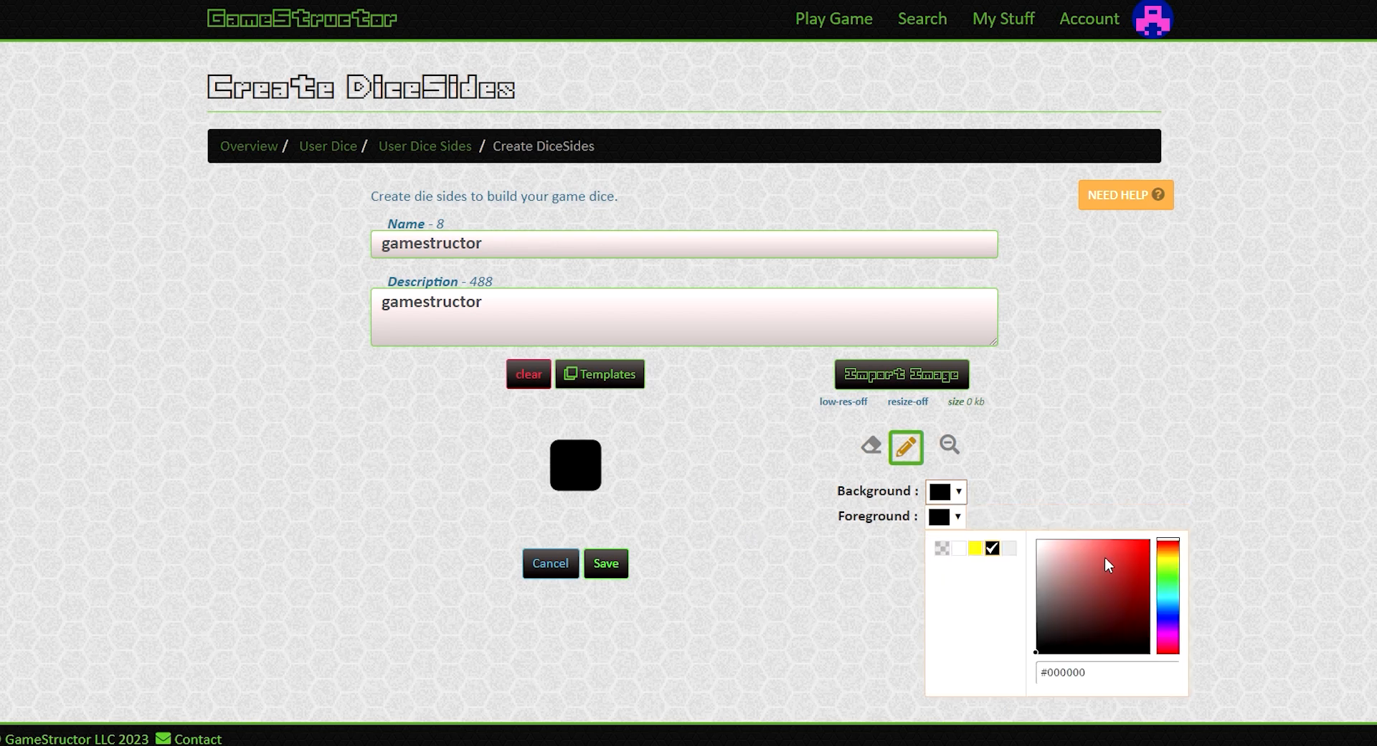
pyautogui.click(1173, 579)
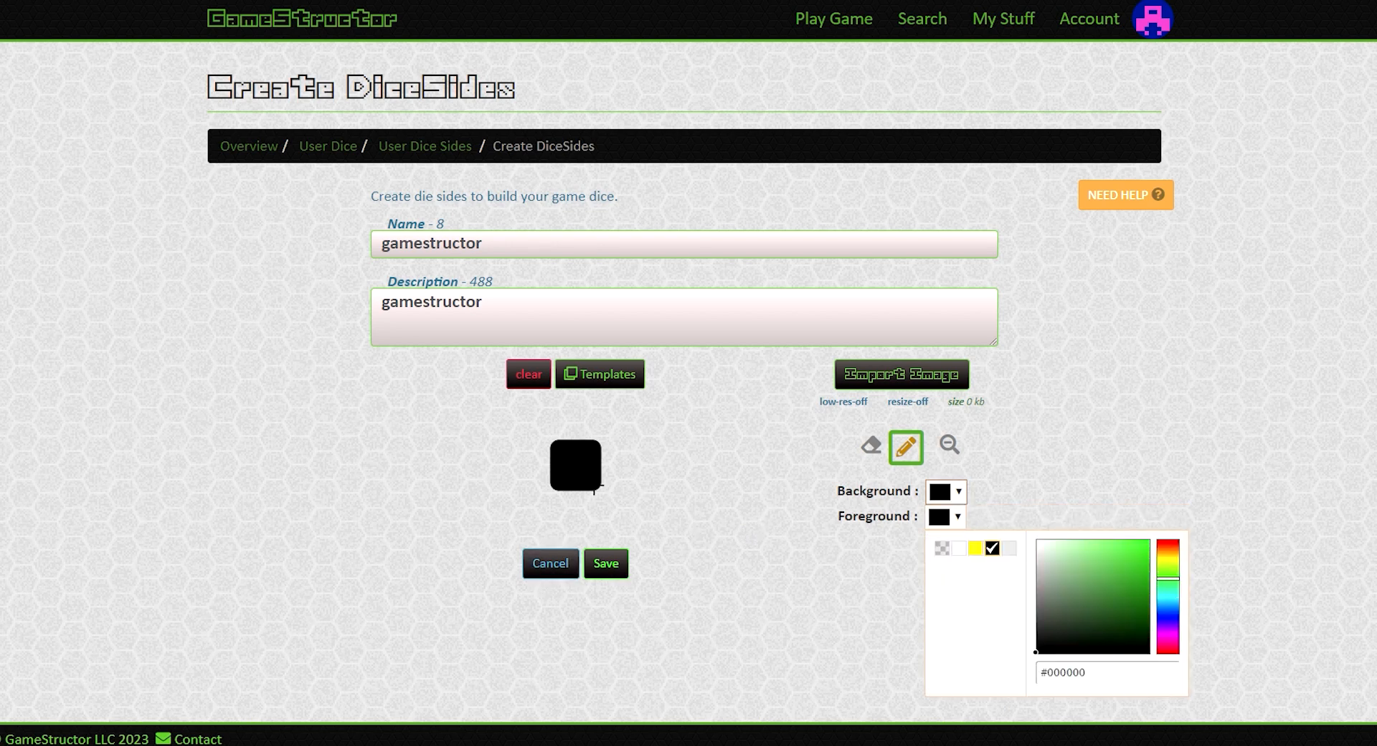
pyautogui.click(948, 446)
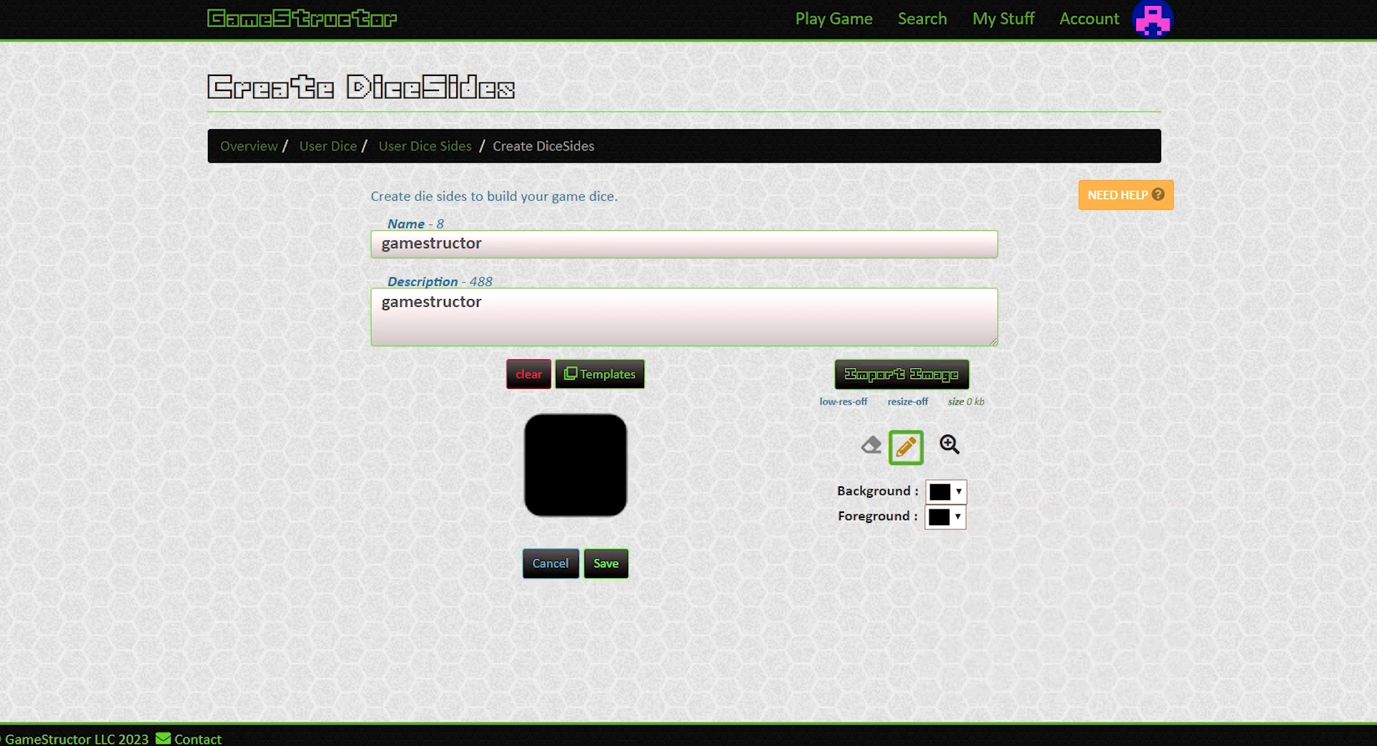
pyautogui.click(958, 518)
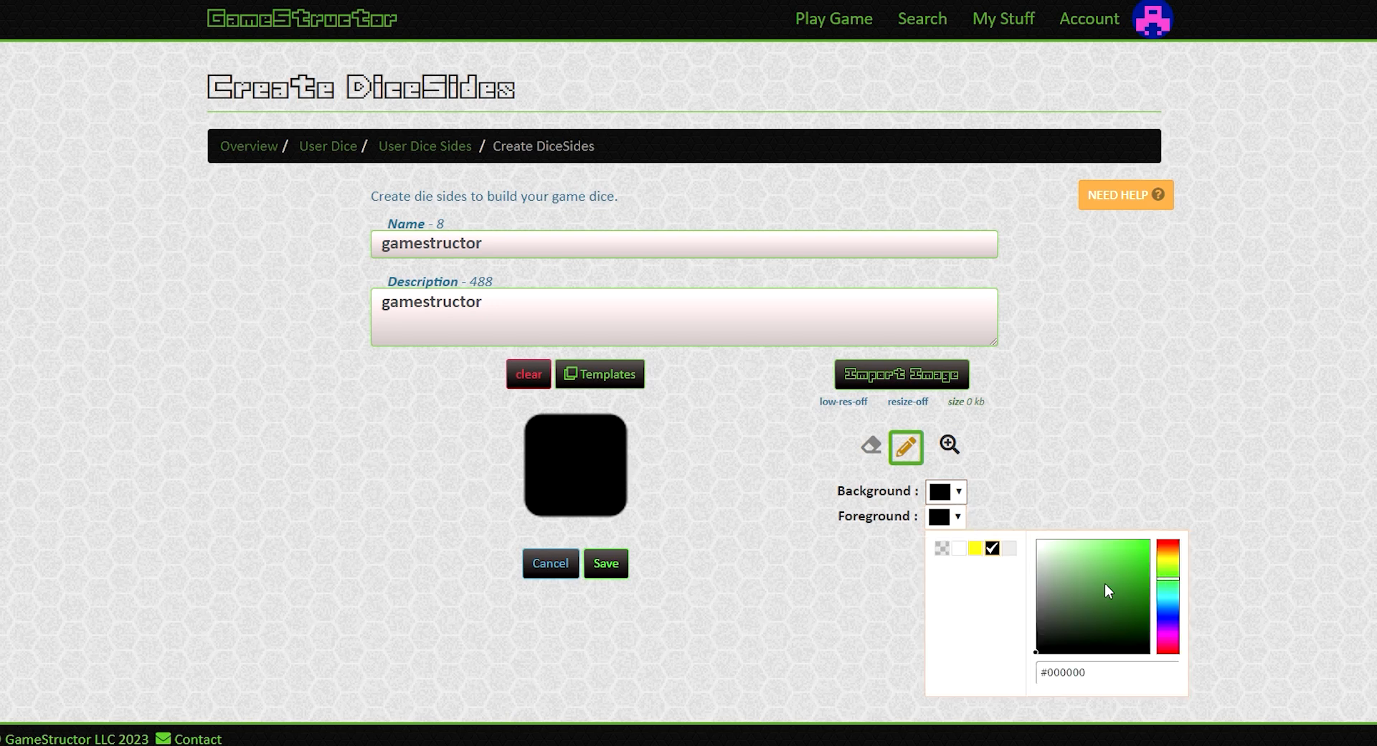
pyautogui.moveTo(1105, 585); pyautogui.dragTo(1148, 538)
pyautogui.moveTo(592, 473)
pyautogui.mouseDown()
pyautogui.moveTo(631, 477)
pyautogui.moveTo(624, 523)
pyautogui.moveTo(566, 507)
pyautogui.moveTo(584, 430)
pyautogui.moveTo(632, 437)
pyautogui.moveTo(543, 445)
pyautogui.mouseUp()
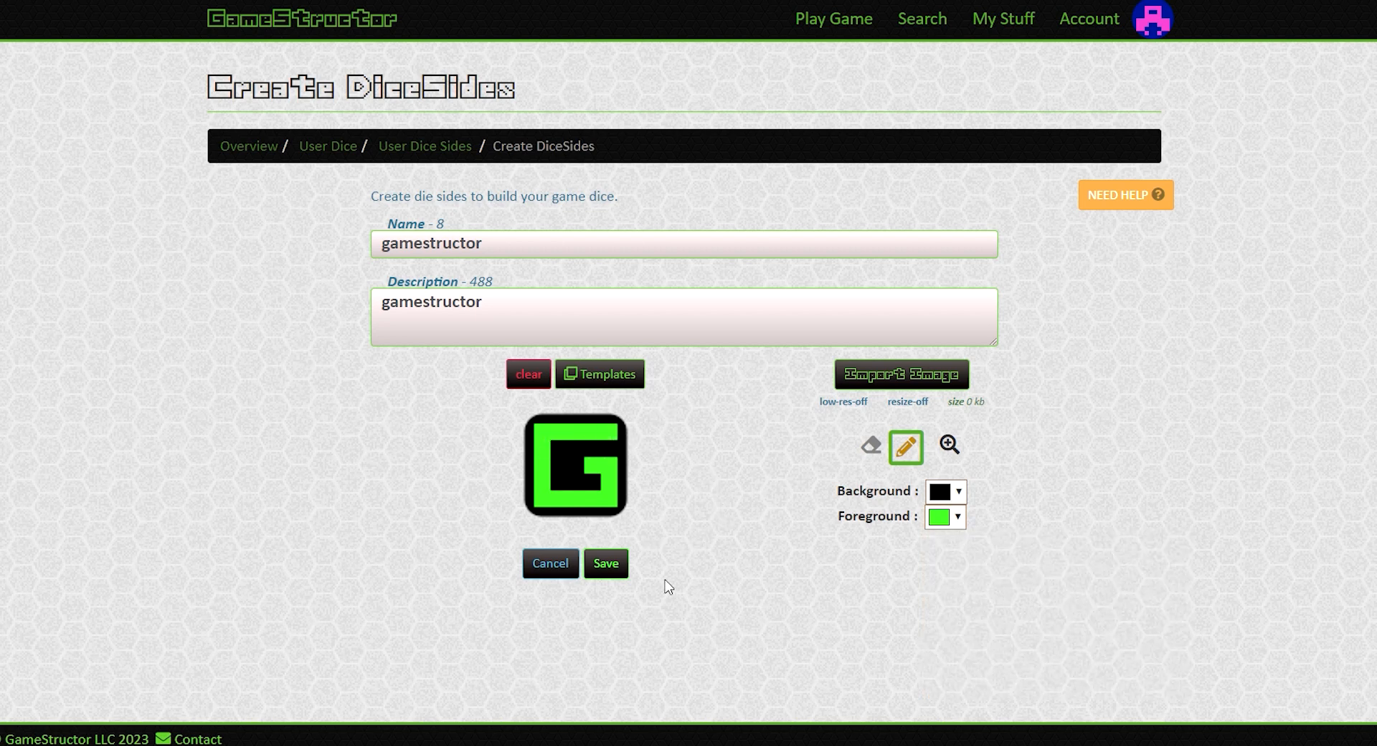
# Replace the drawn G with an imported green and black image, and discard the dice side without saving.
pyautogui.click(527, 374)
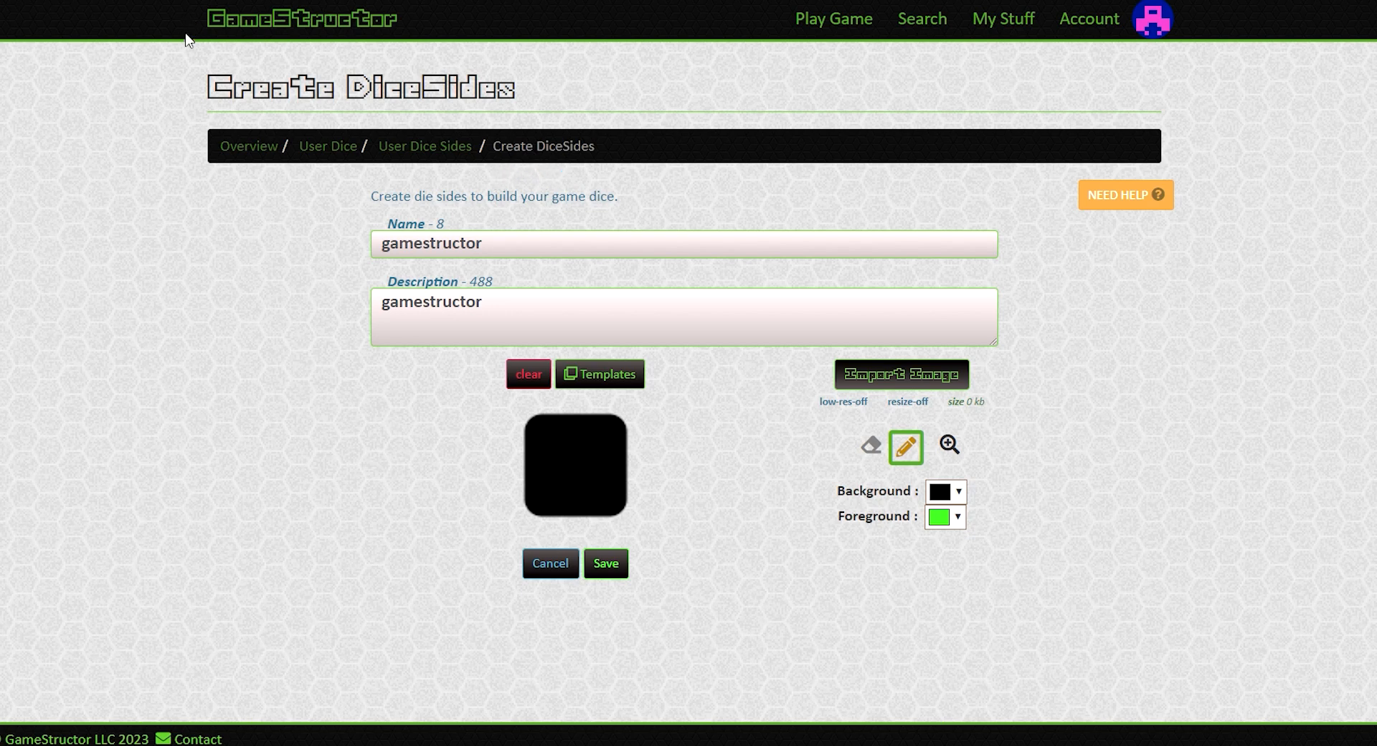
pyautogui.doubleClick(150, 34)
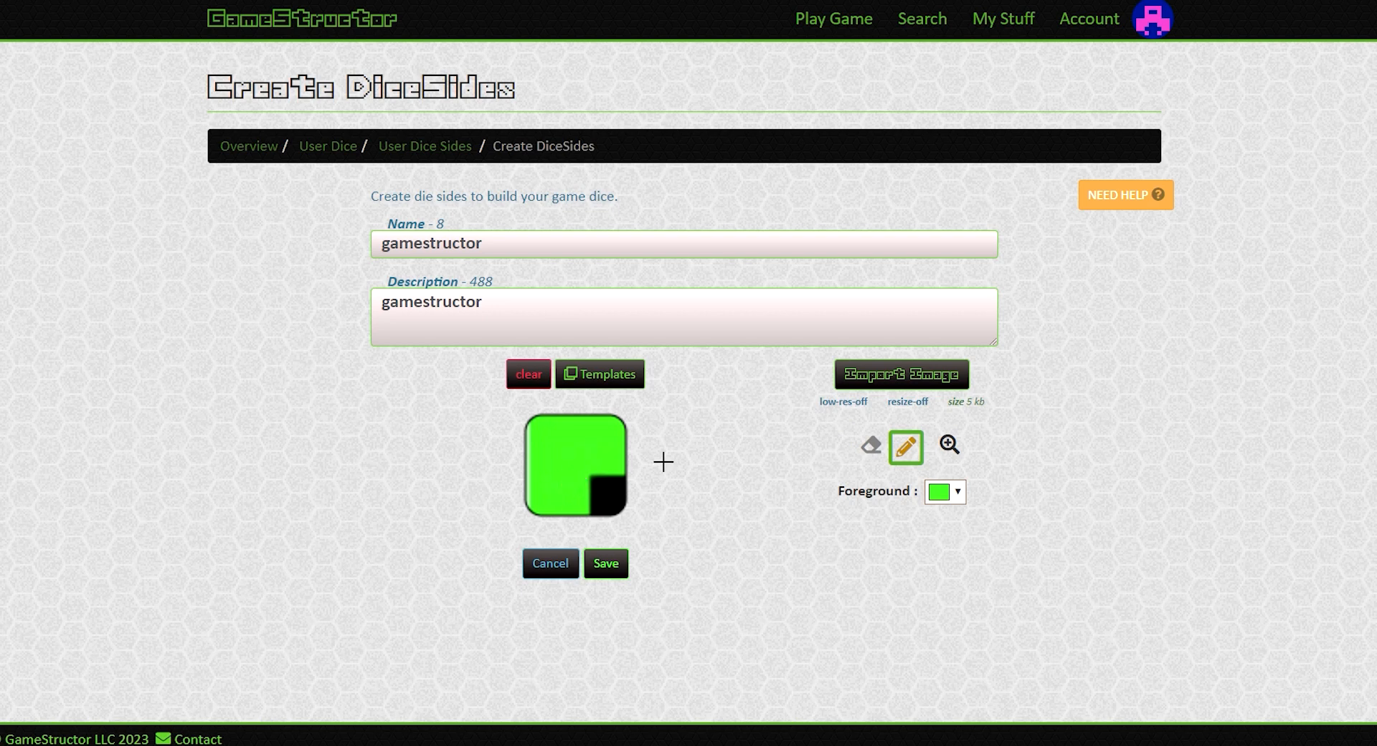
pyautogui.click(563, 580)
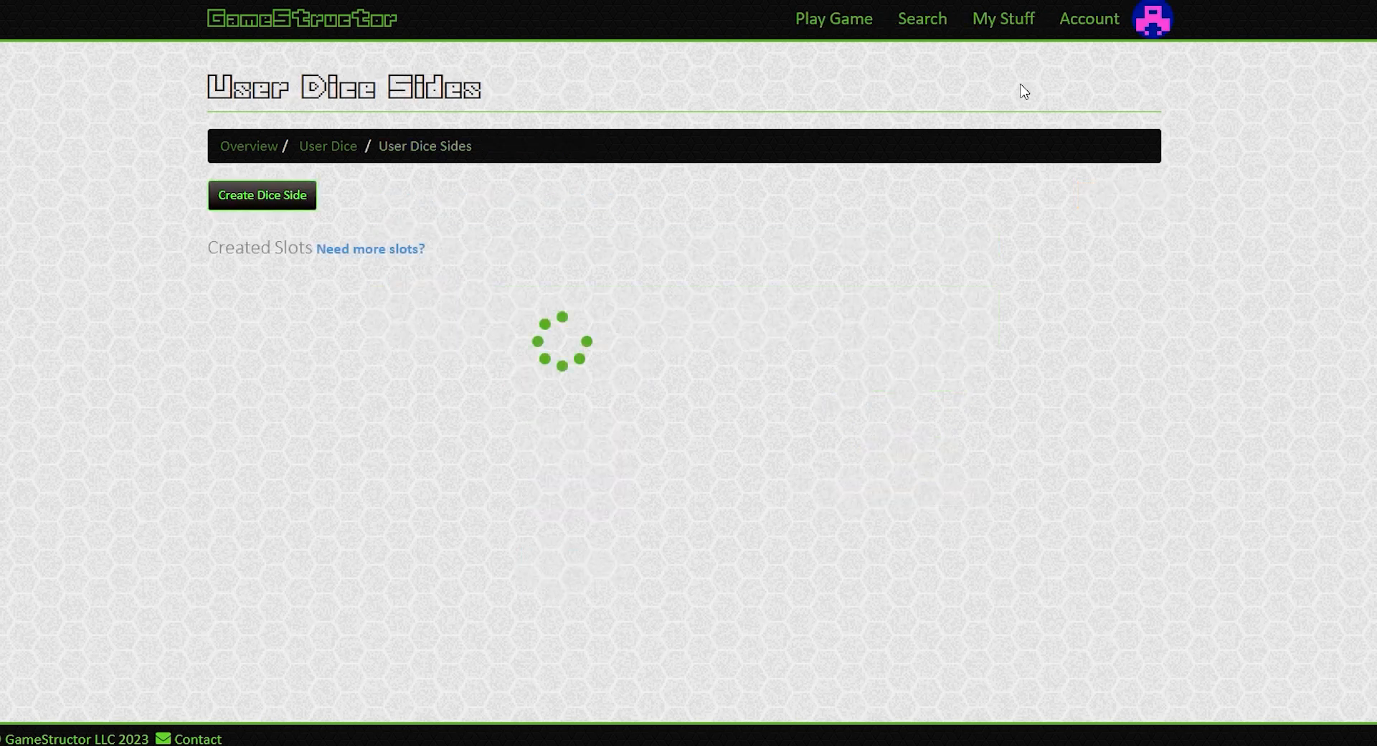
# Start a new rule sheet and name it "gamestructor rules".
pyautogui.click(1033, 27)
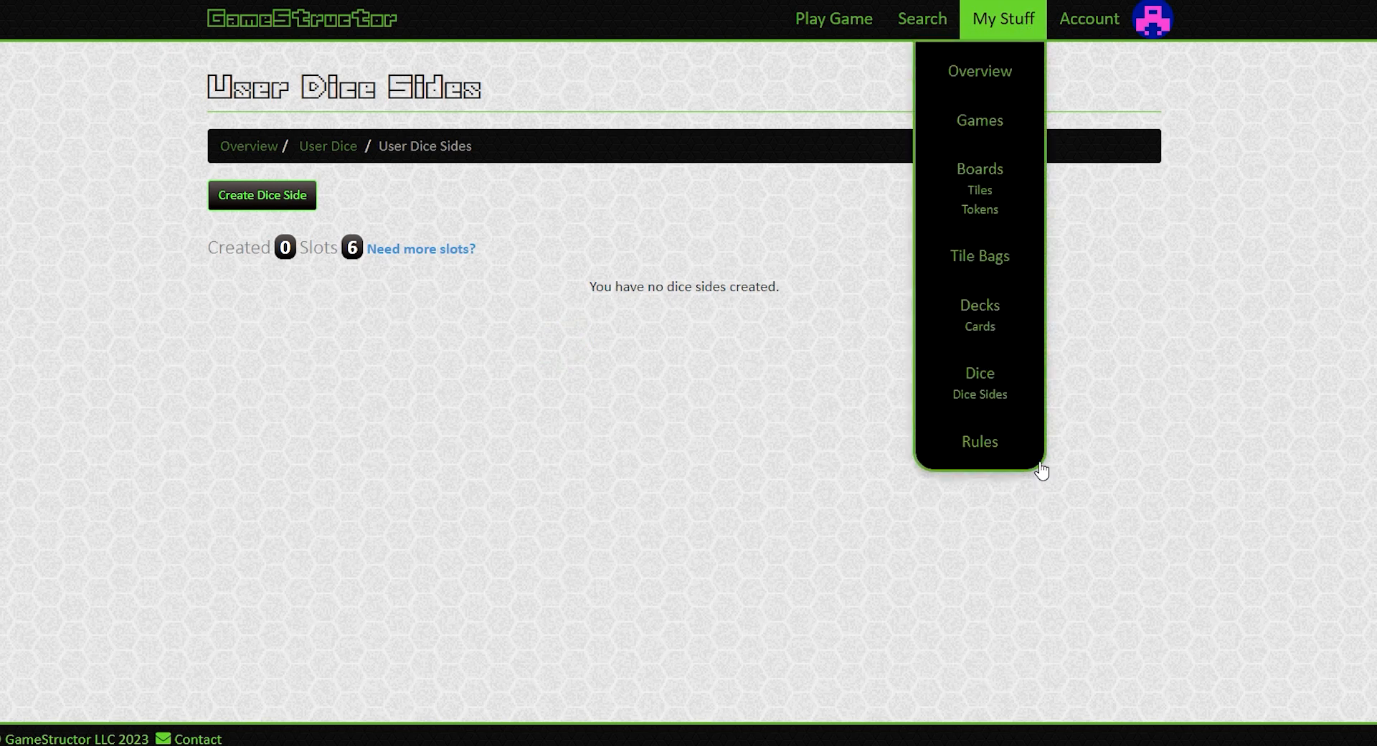
pyautogui.click(1021, 437)
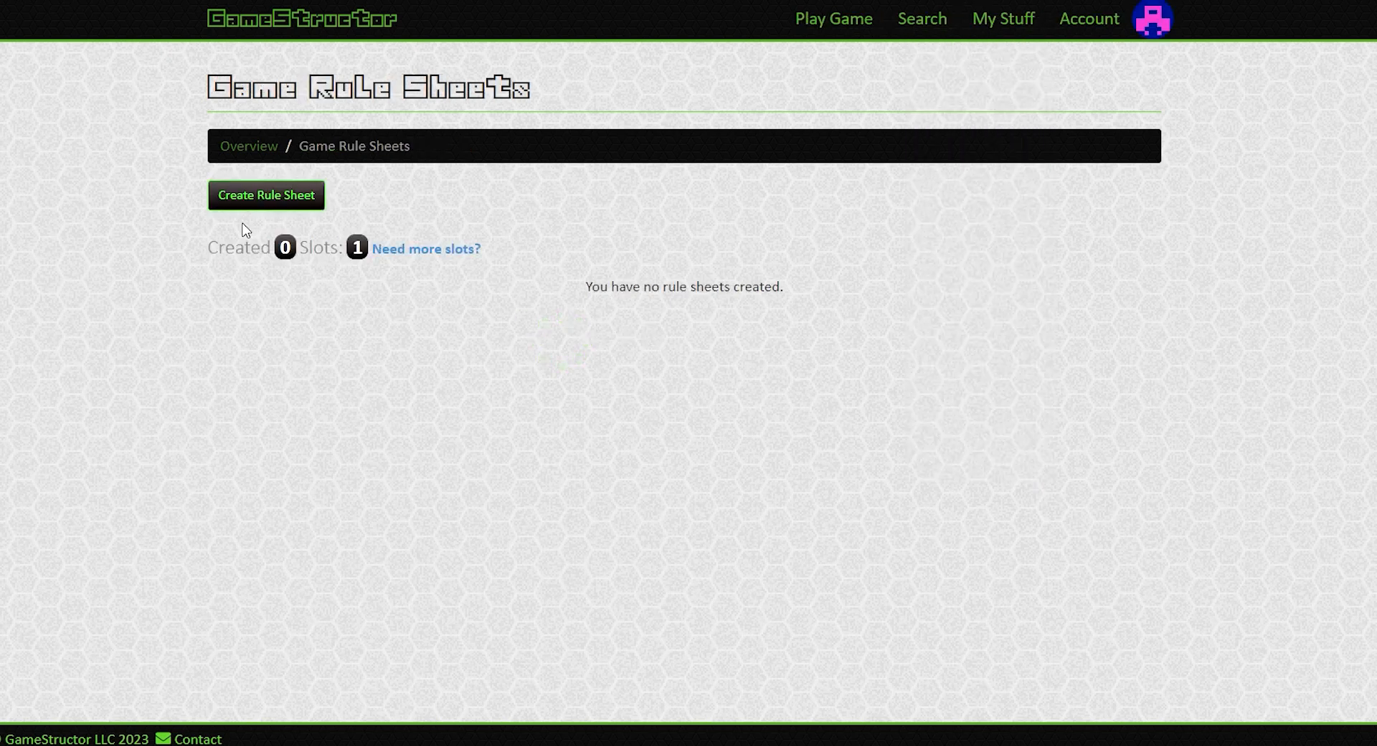
pyautogui.click(265, 206)
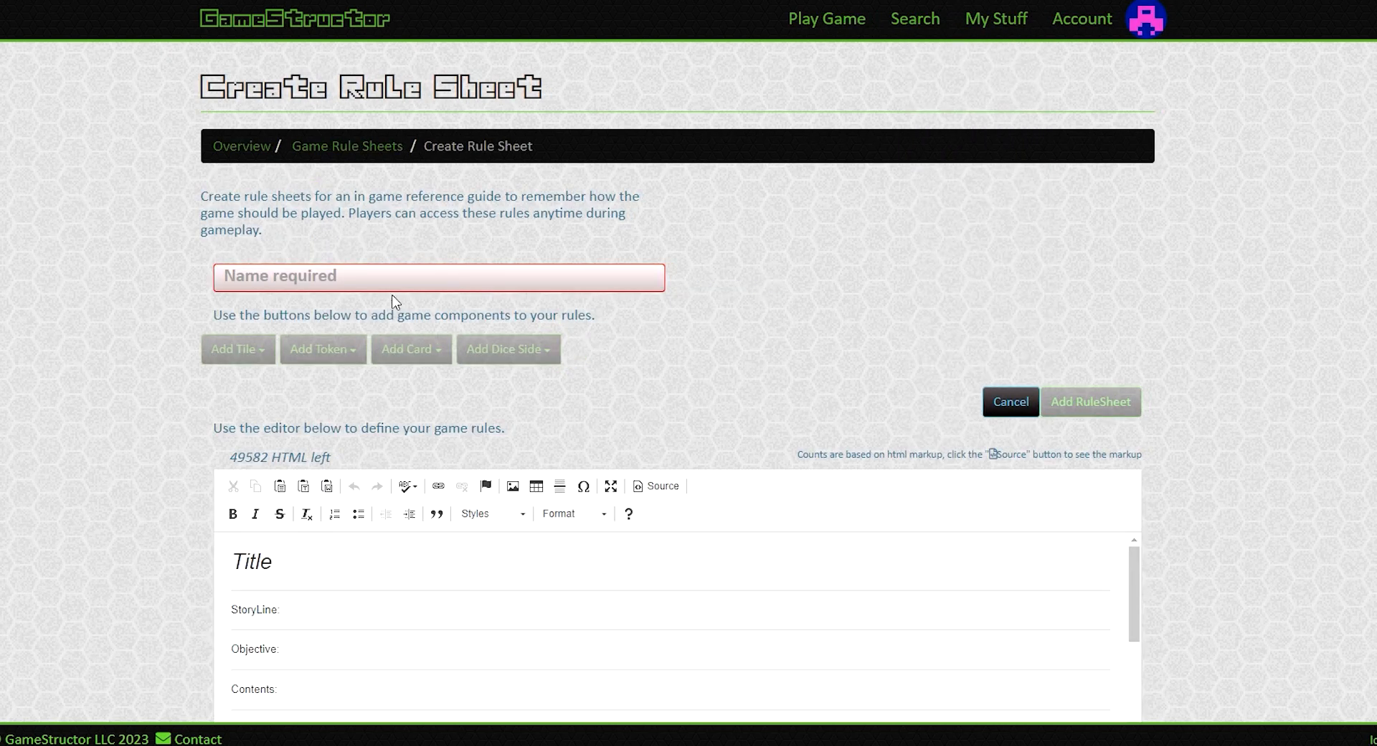
pyautogui.click(378, 285)
pyautogui.scroll(-5, 599, 627)
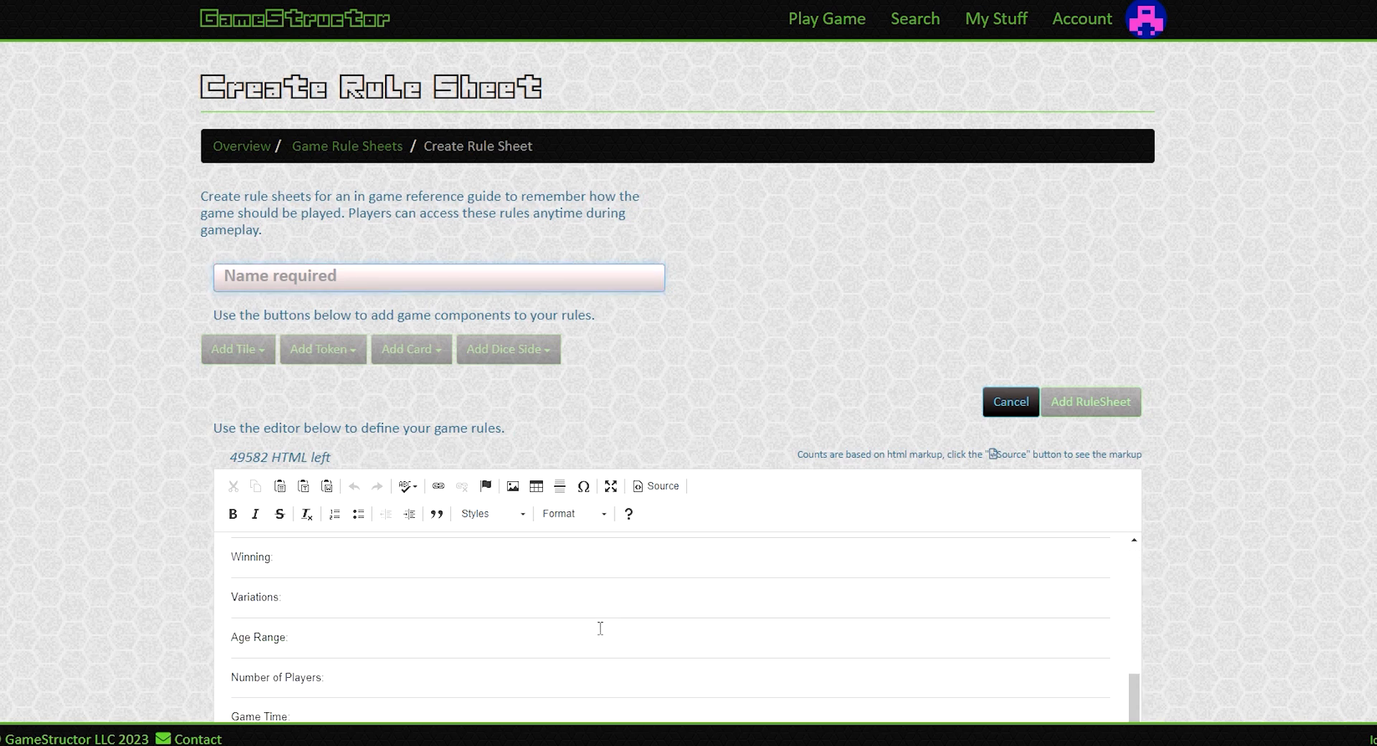
pyautogui.scroll(5, 362, 558)
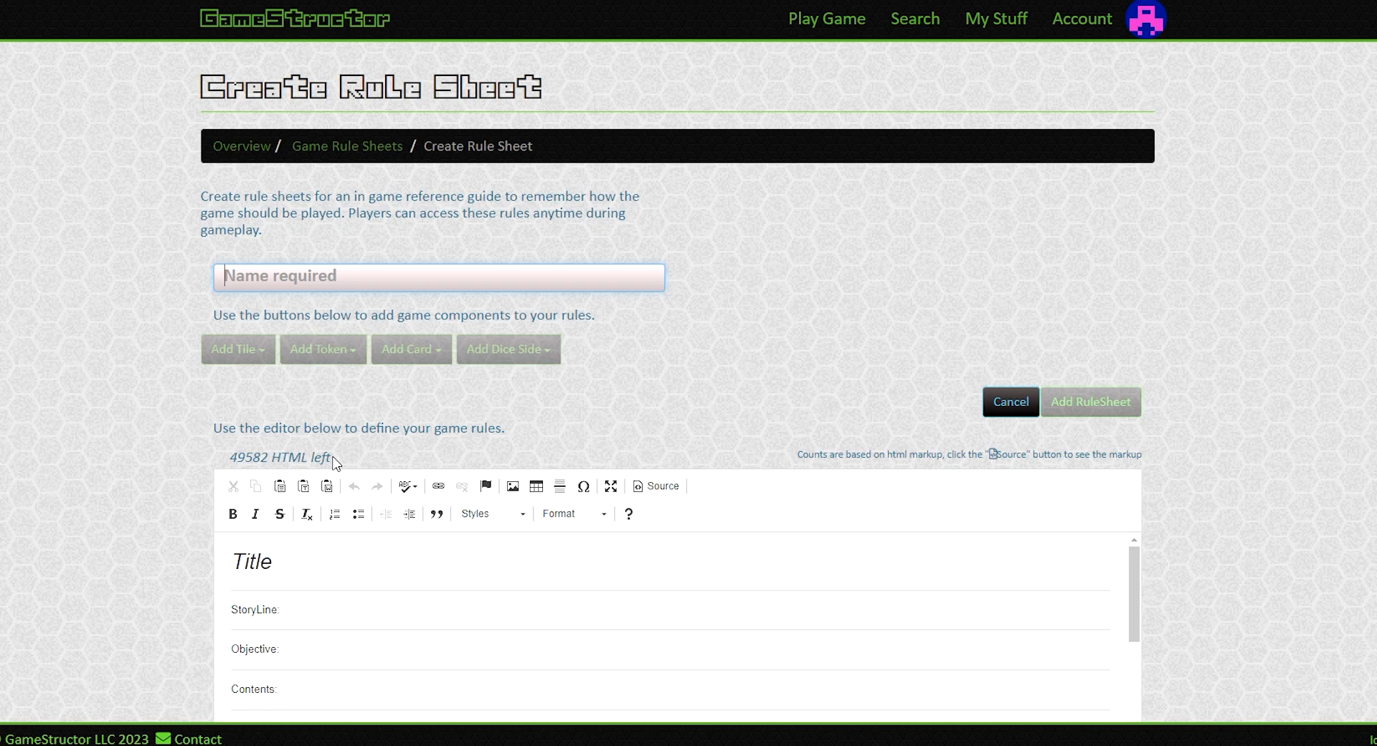
pyautogui.write('gamestr')
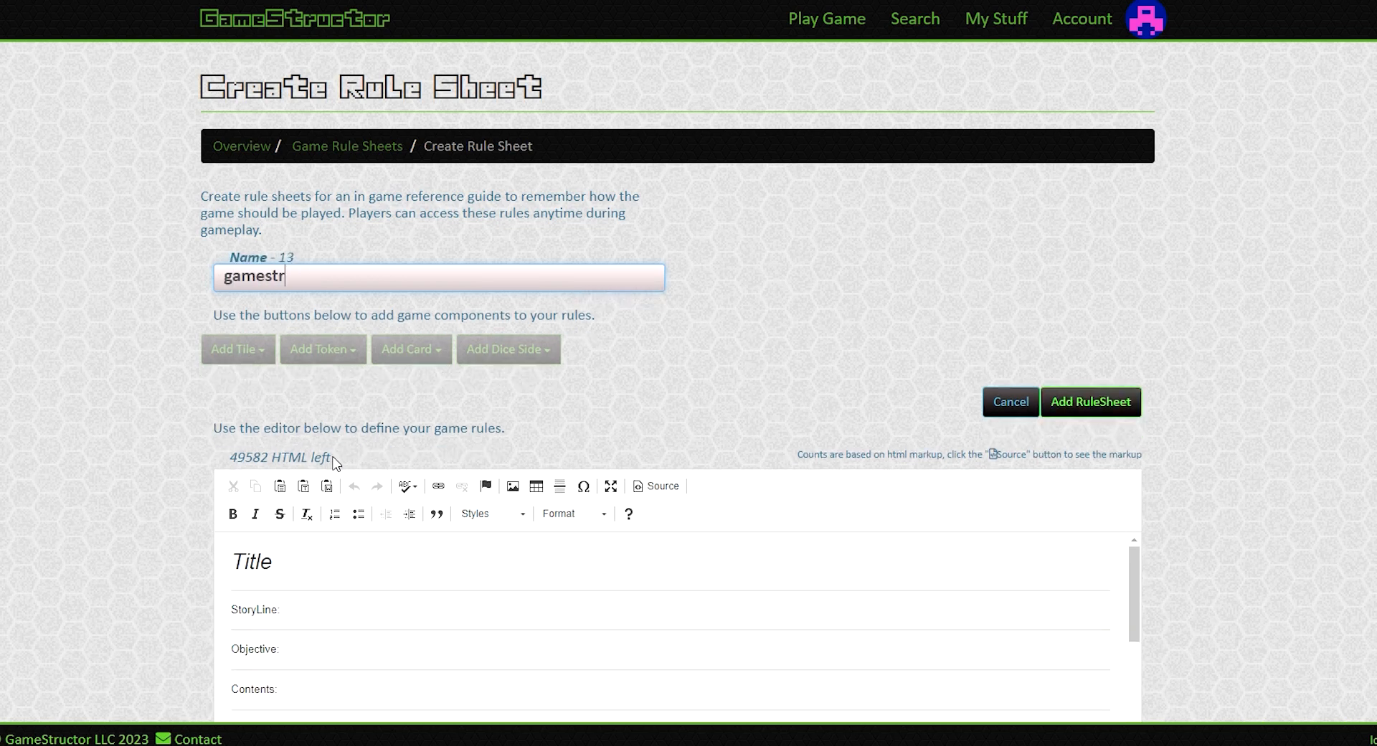
pyautogui.write('uctor tu')
# Replace the Title heading of the rule sheet template with "the rules of game".
pyautogui.scroll(-1, 706, 269)
pyautogui.scroll(-3, 430, 545)
pyautogui.scroll(3, 359, 495)
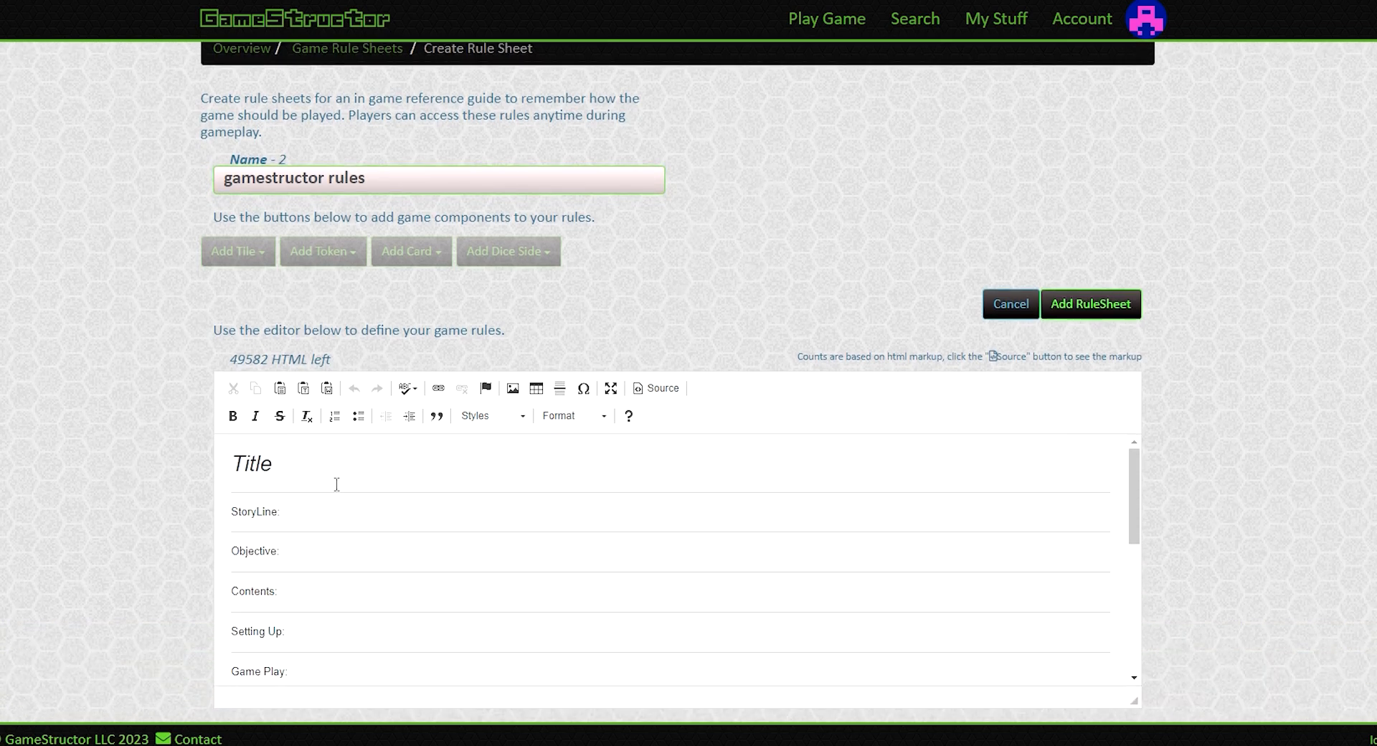
pyautogui.click(336, 484)
pyautogui.press('BackSpace')
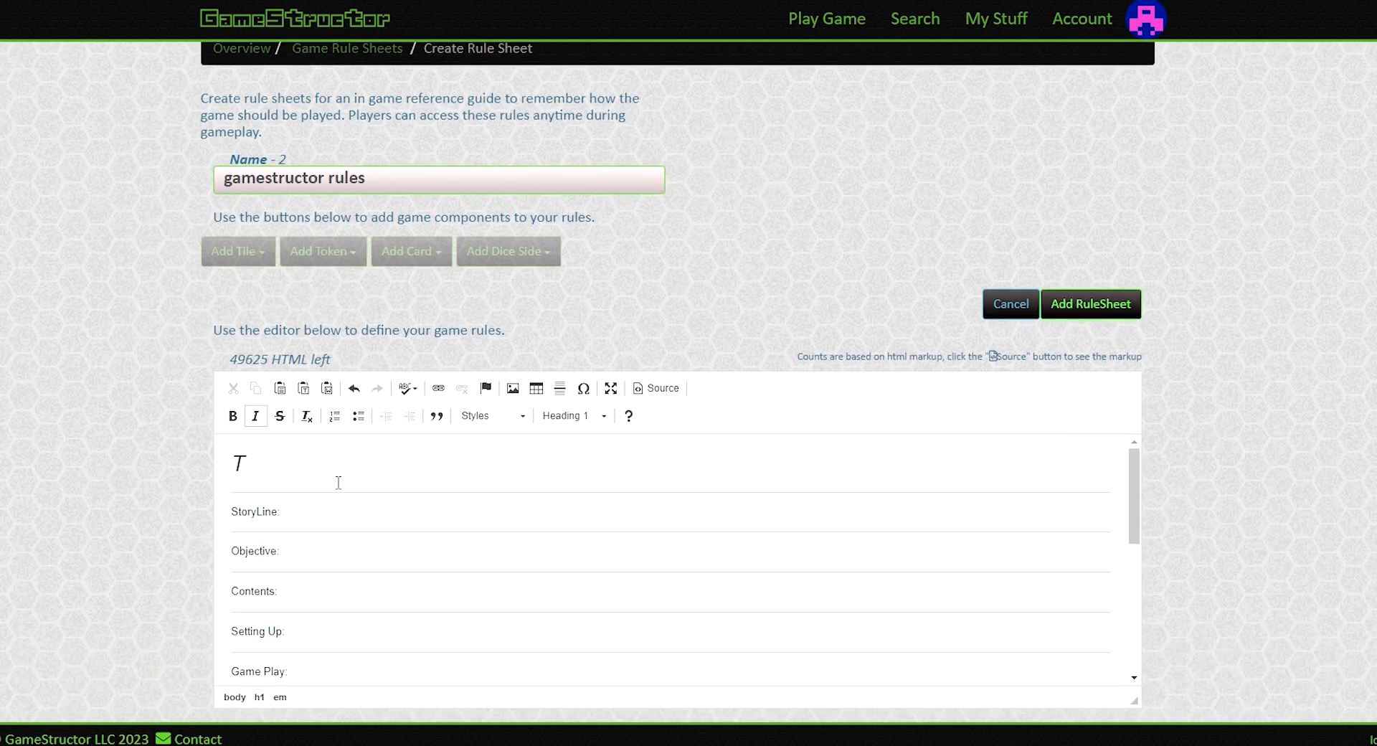
pyautogui.press('BackSpace')
pyautogui.write('the rules of game')
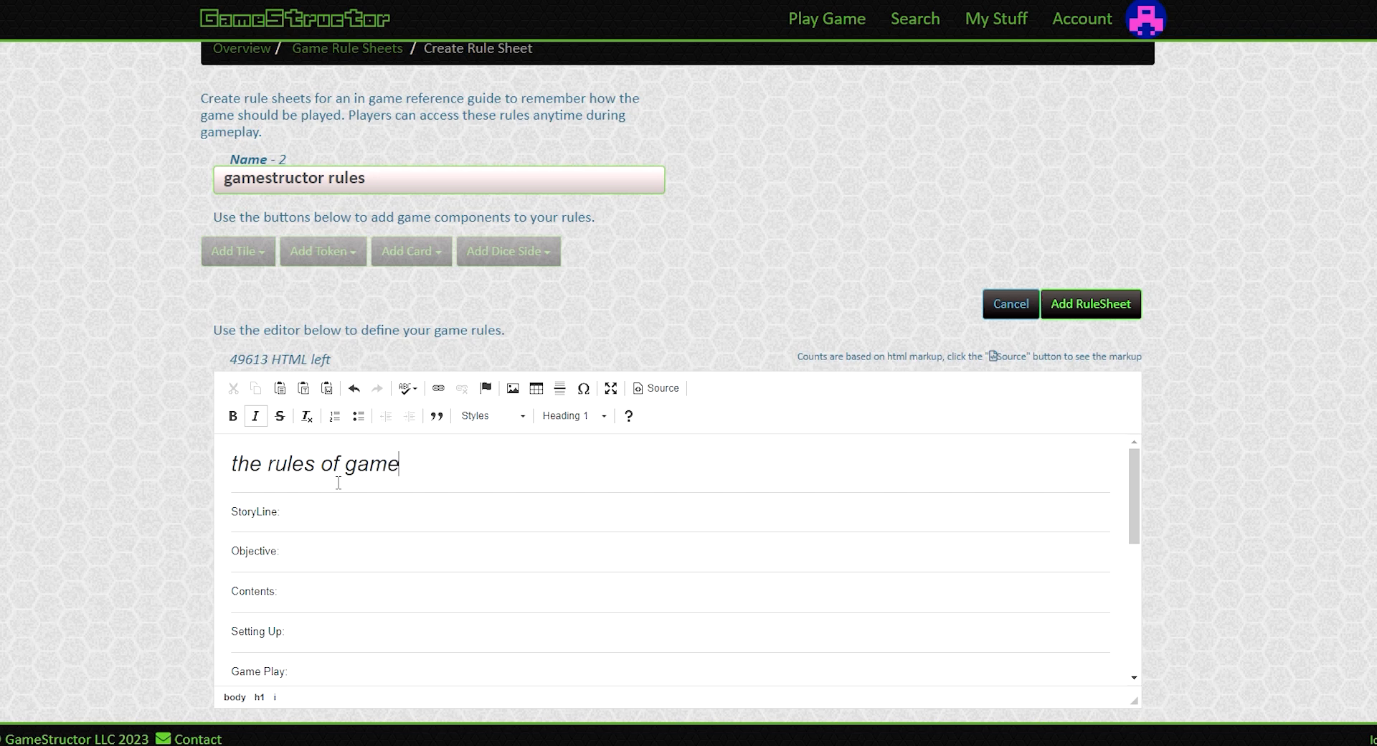
pyautogui.write('i')
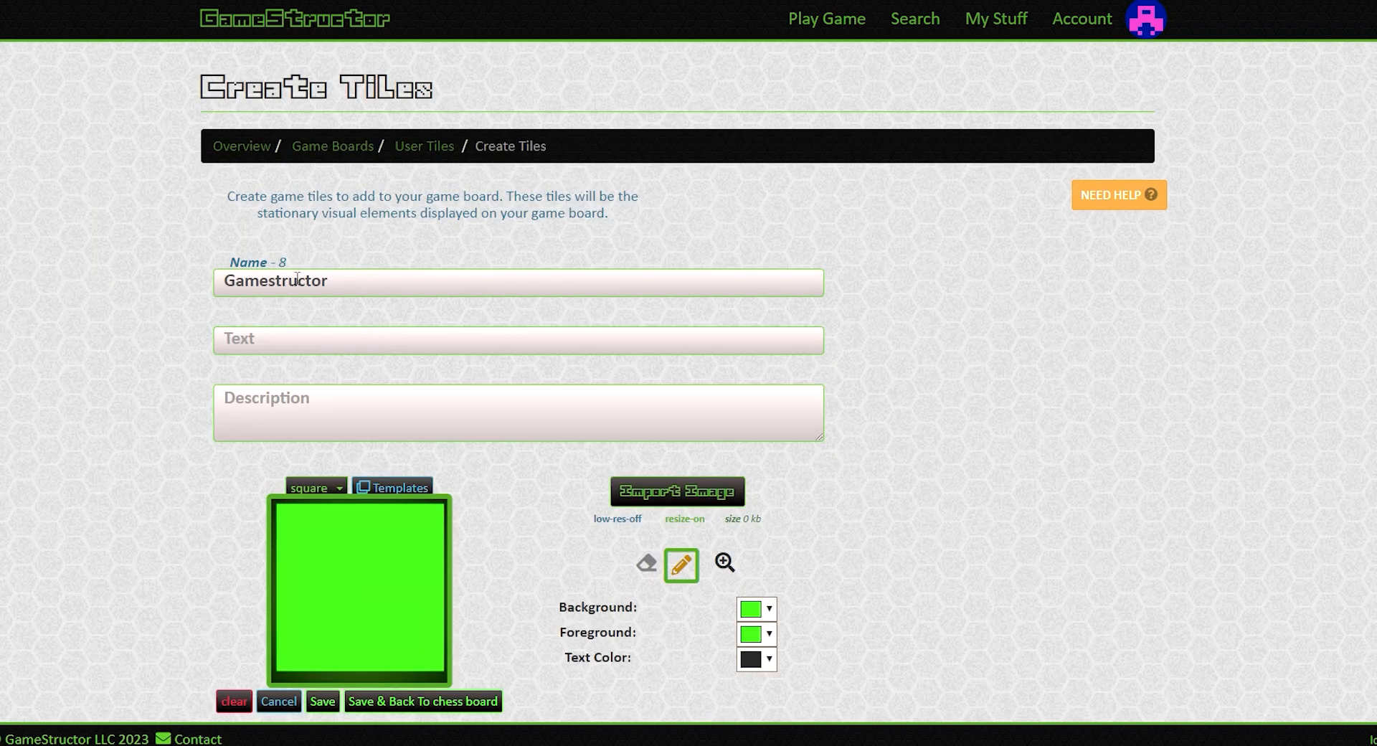
# Complete the green tile's name as "Gamestructor GREEN" and save the tile.
pyautogui.click(425, 283)
pyautogui.write('GREEN')
pyautogui.press('Return')
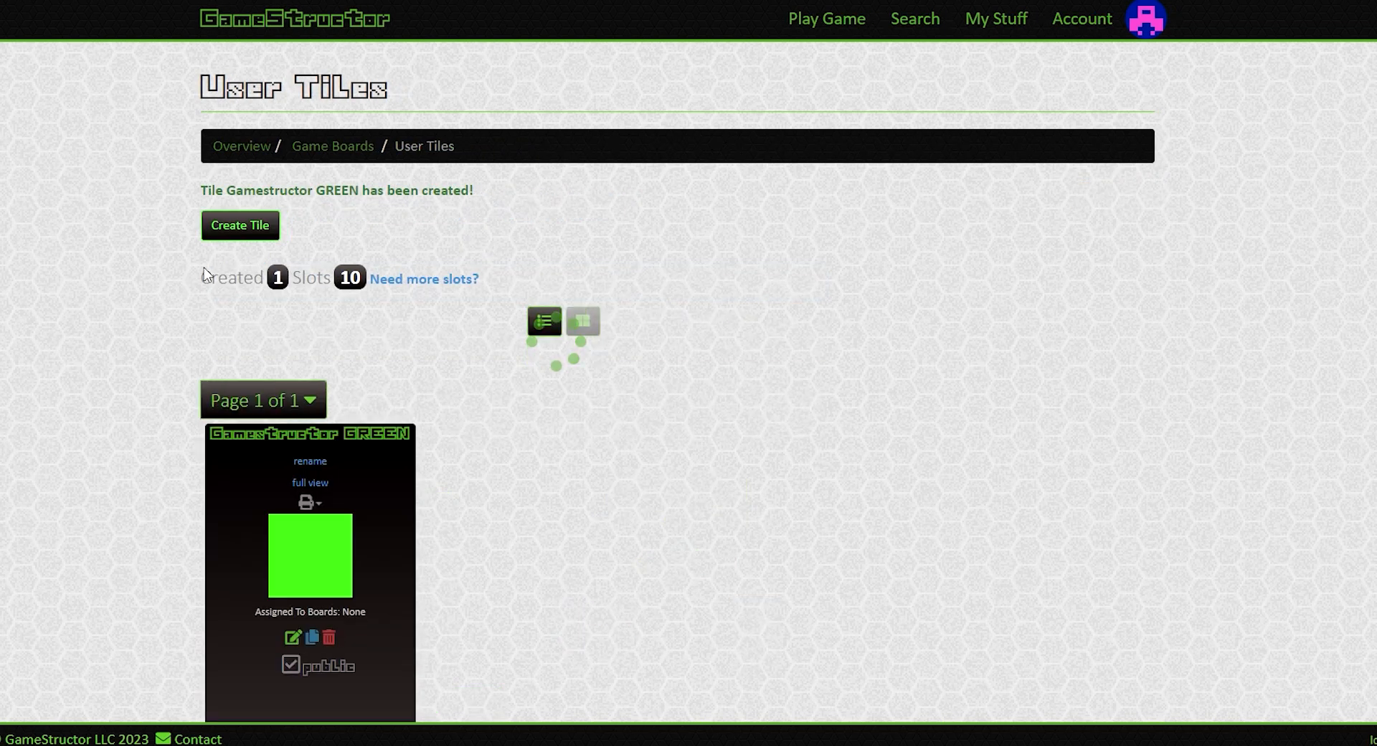
# Start another square tile and name it "Gamestructor BLACK".
pyautogui.click(241, 226)
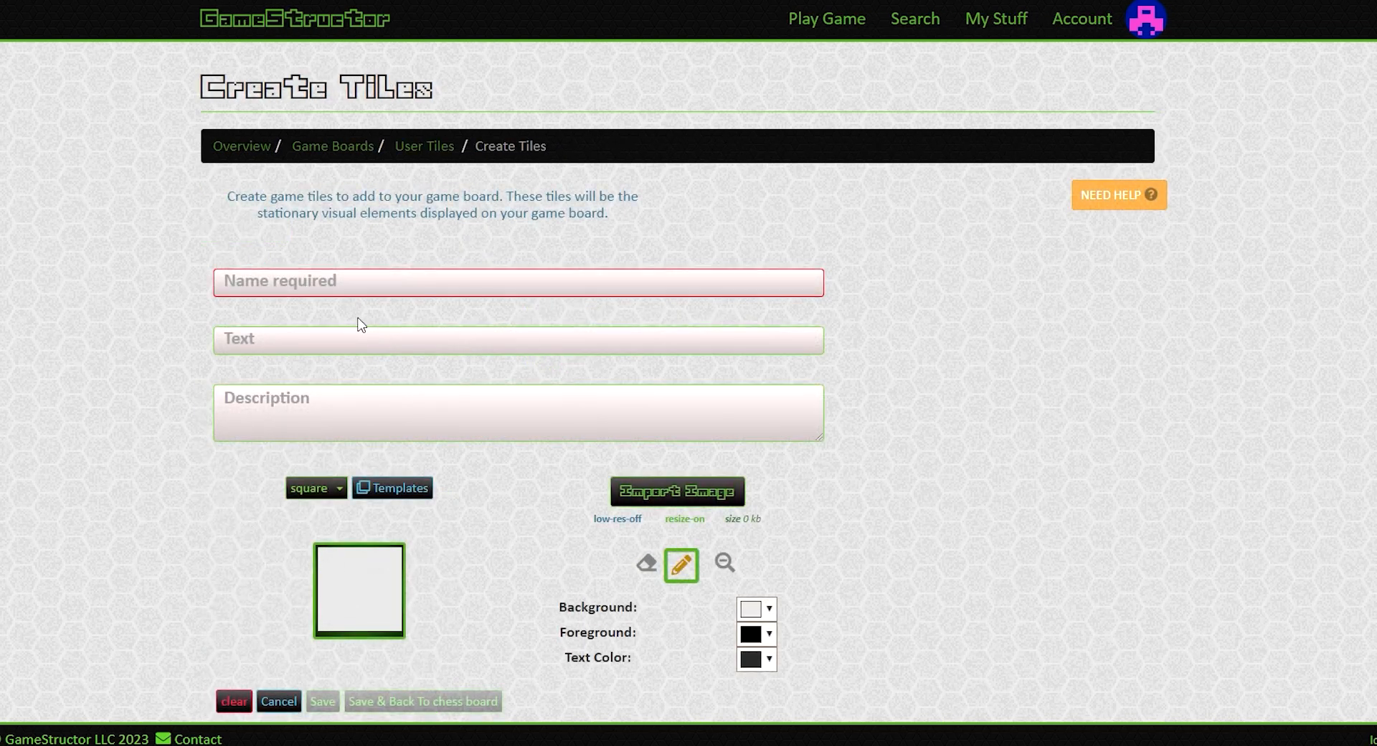
pyautogui.click(249, 294)
pyautogui.write('Ga')
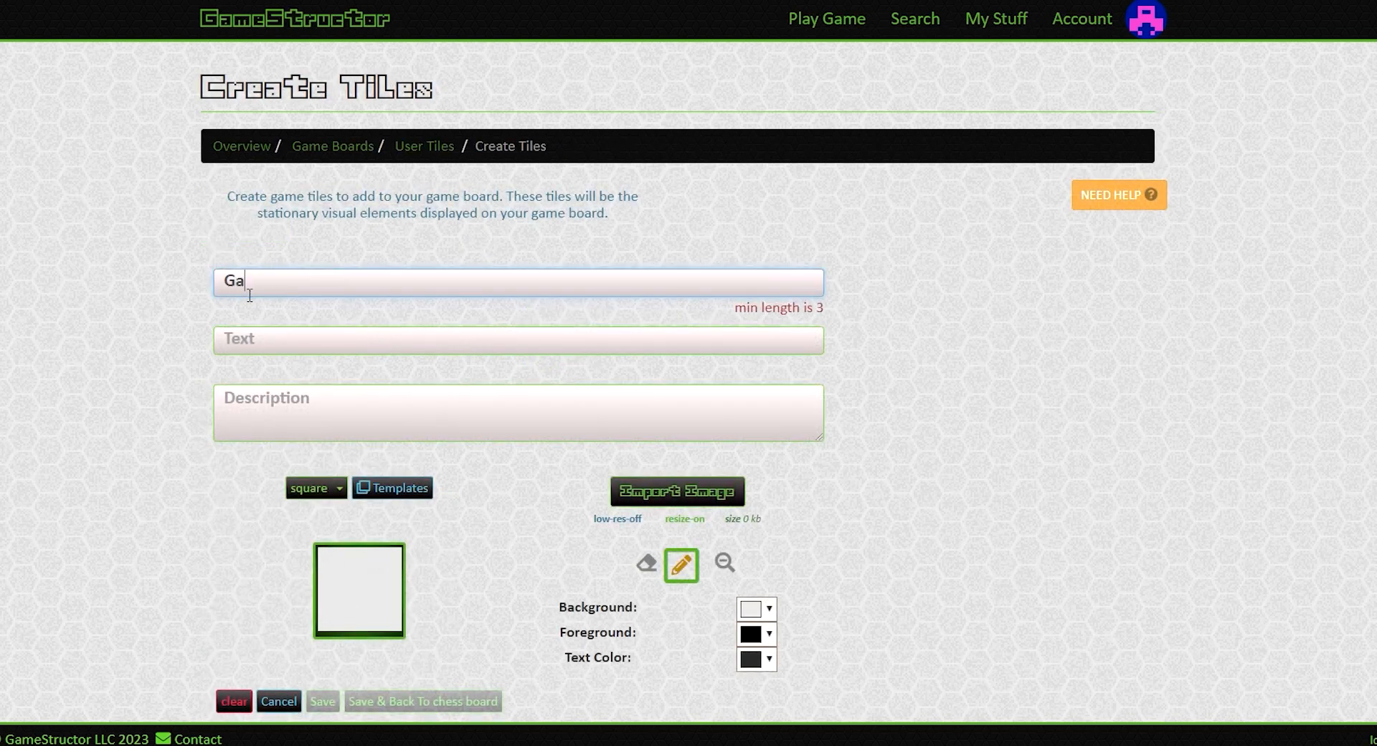
pyautogui.write('mestructor')
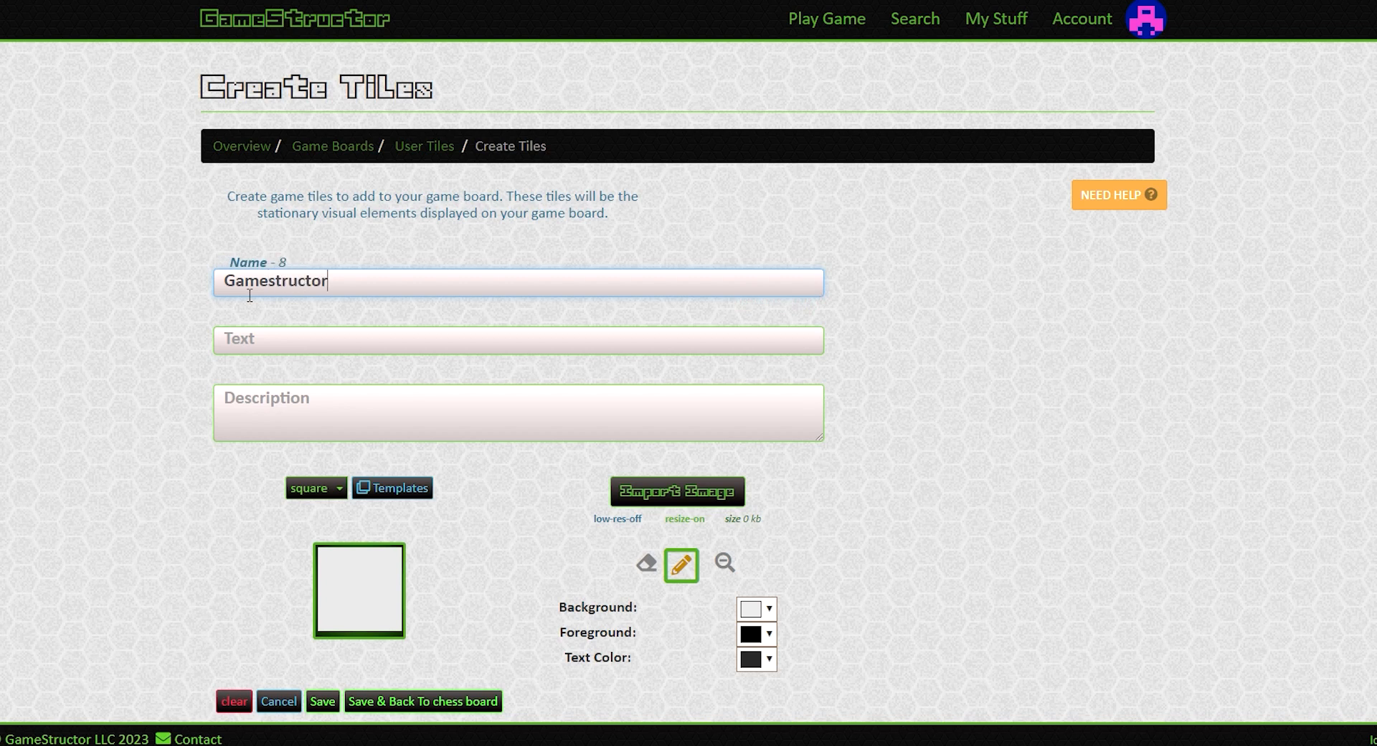
pyautogui.write(' BLACK')
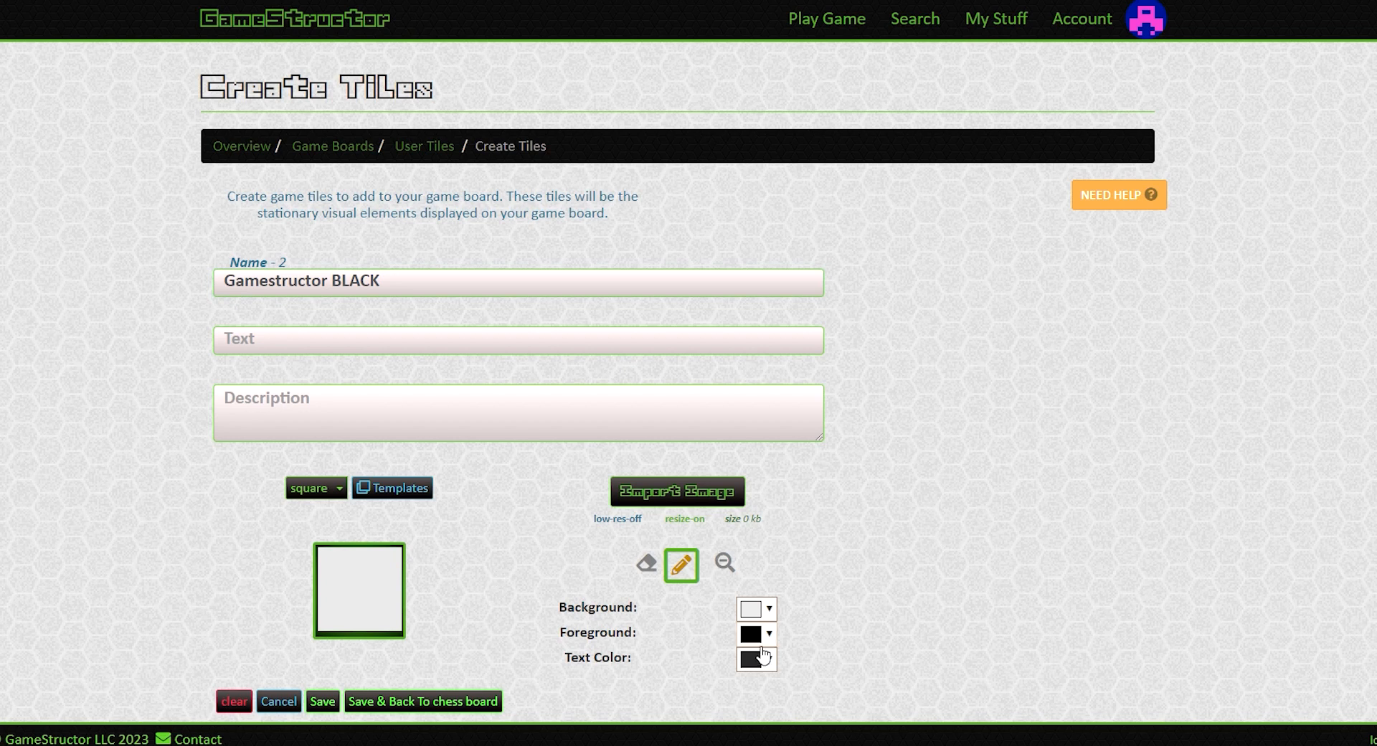
# Set the new tile's background color to black.
pyautogui.click(757, 634)
pyautogui.click(690, 627)
pyautogui.click(749, 612)
pyautogui.moveTo(904, 509); pyautogui.dragTo(718, 644)
pyautogui.click(533, 546)
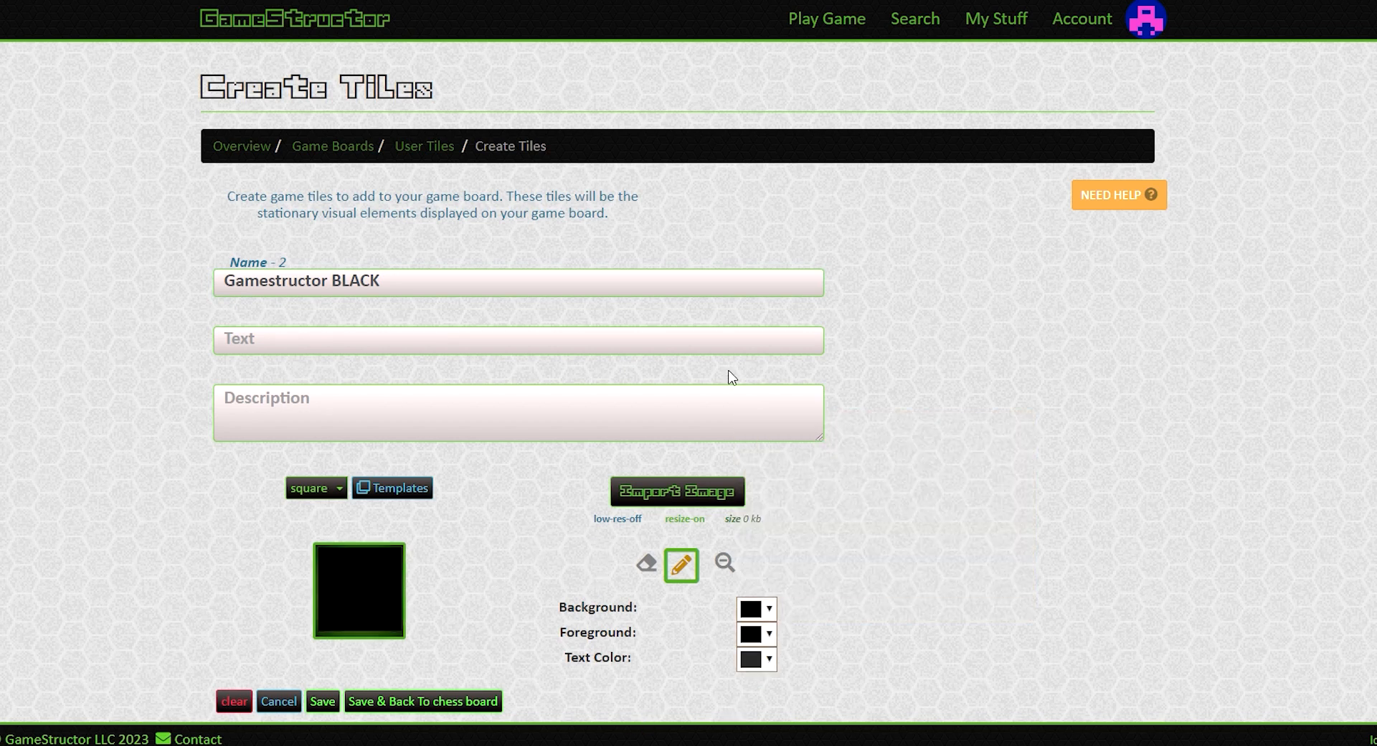
# Go to the game boards collection and start creating a new board.
pyautogui.click(1004, 30)
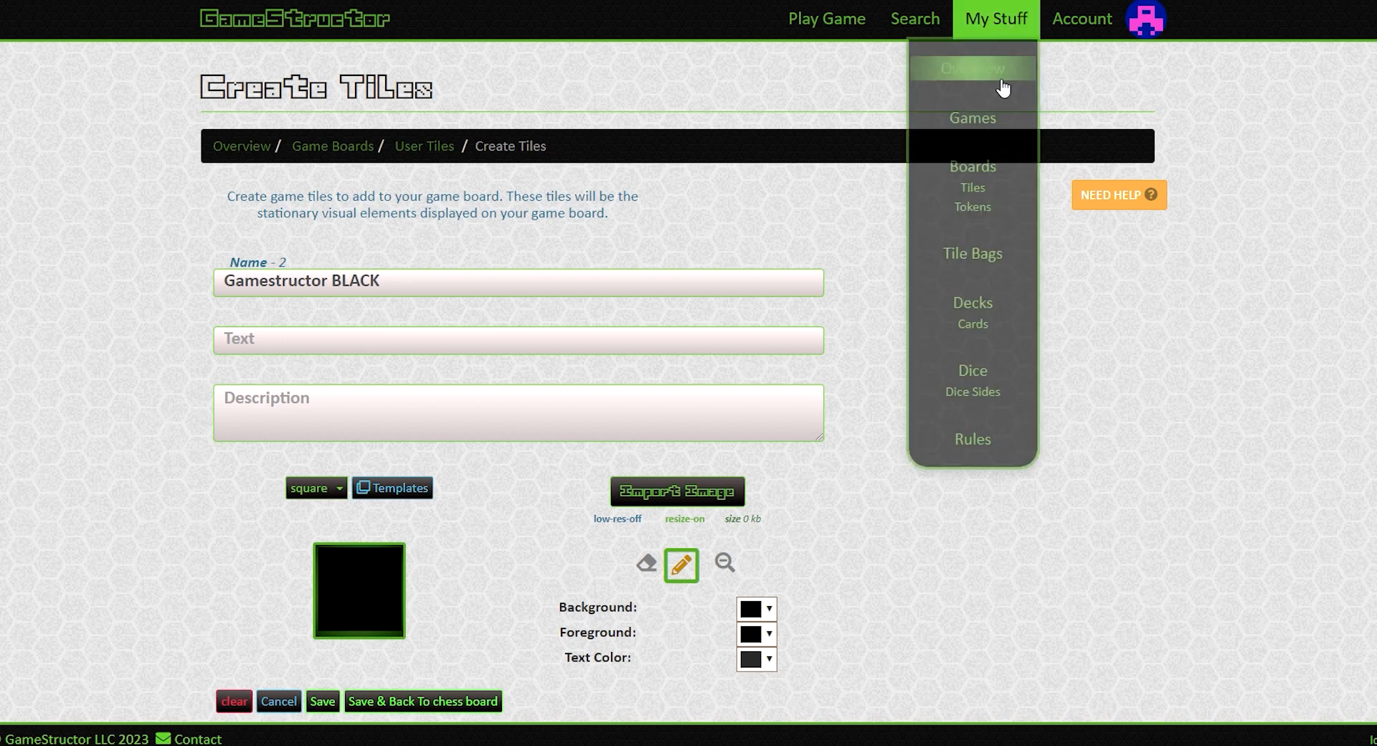
pyautogui.click(1001, 176)
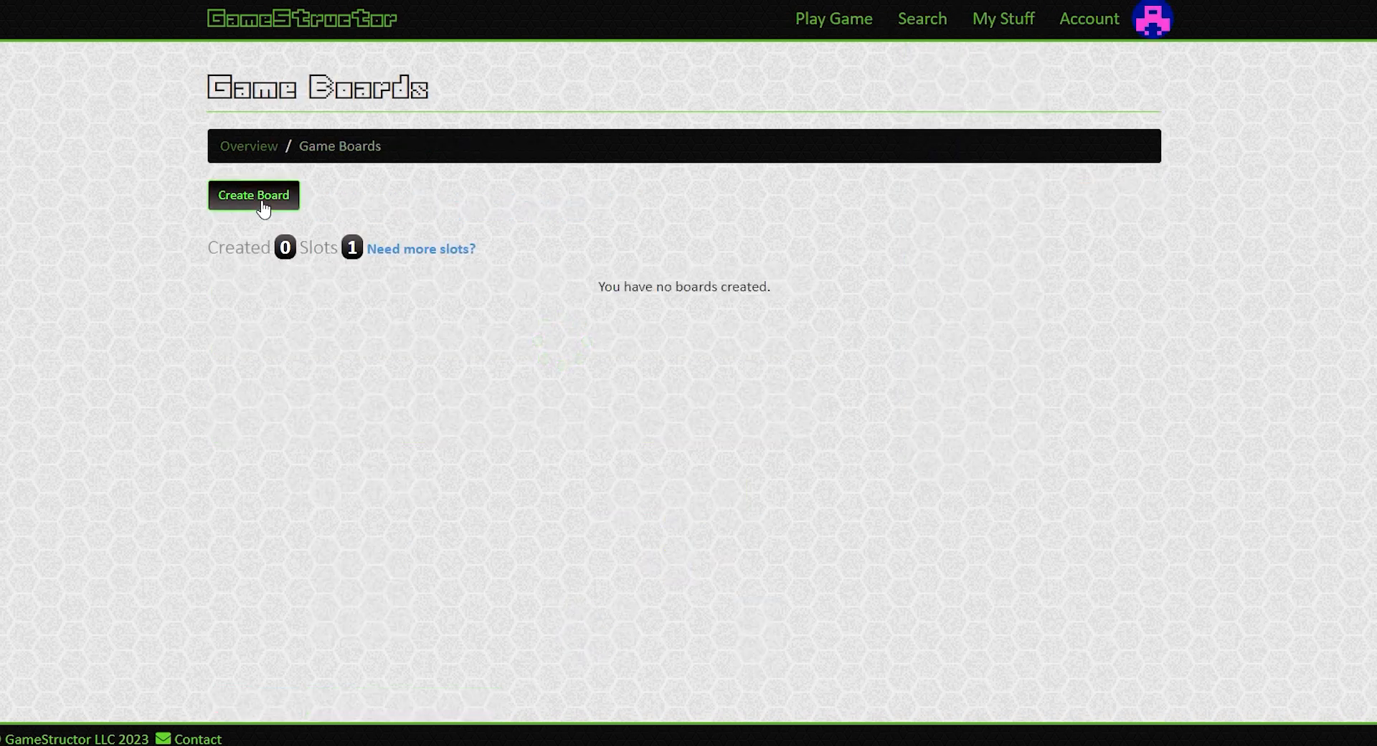
pyautogui.click(259, 202)
pyautogui.scroll(-7, 236, 398)
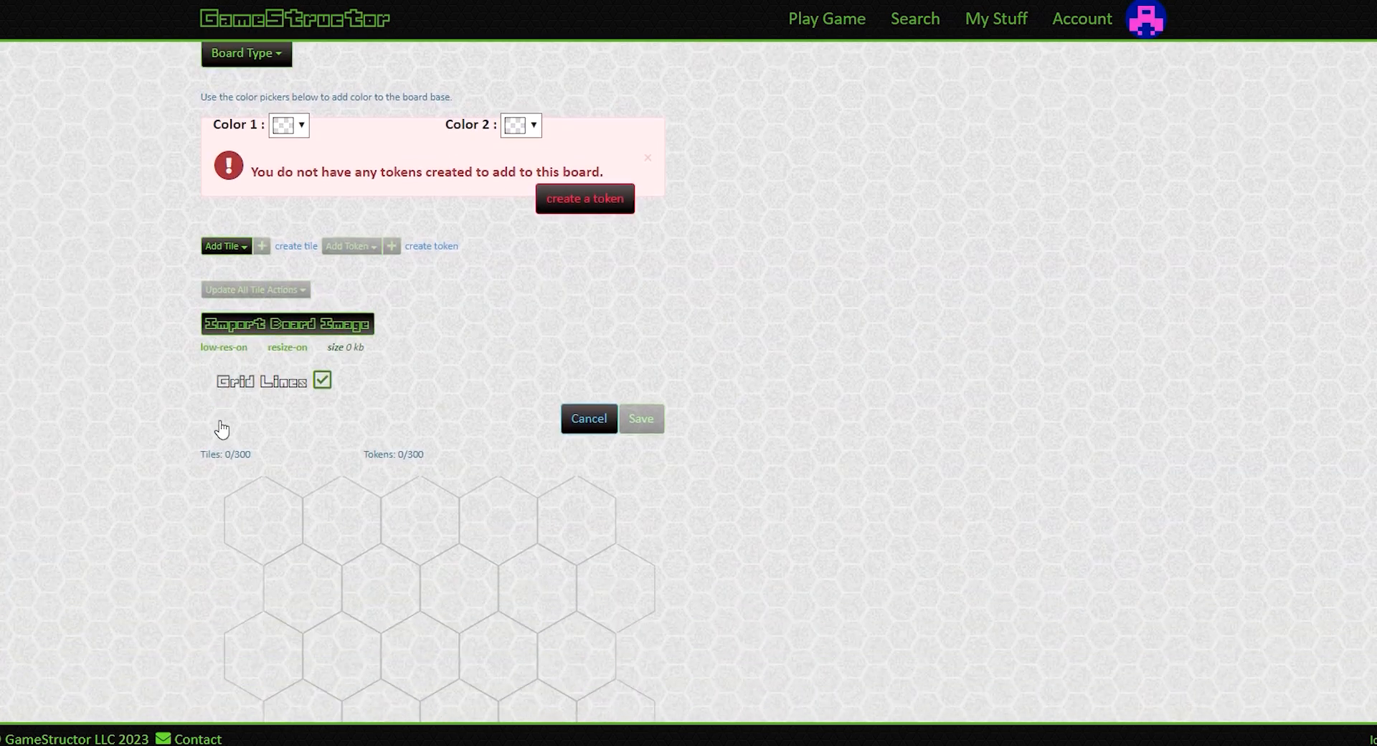
# Set the new board's type to square.
pyautogui.click(244, 214)
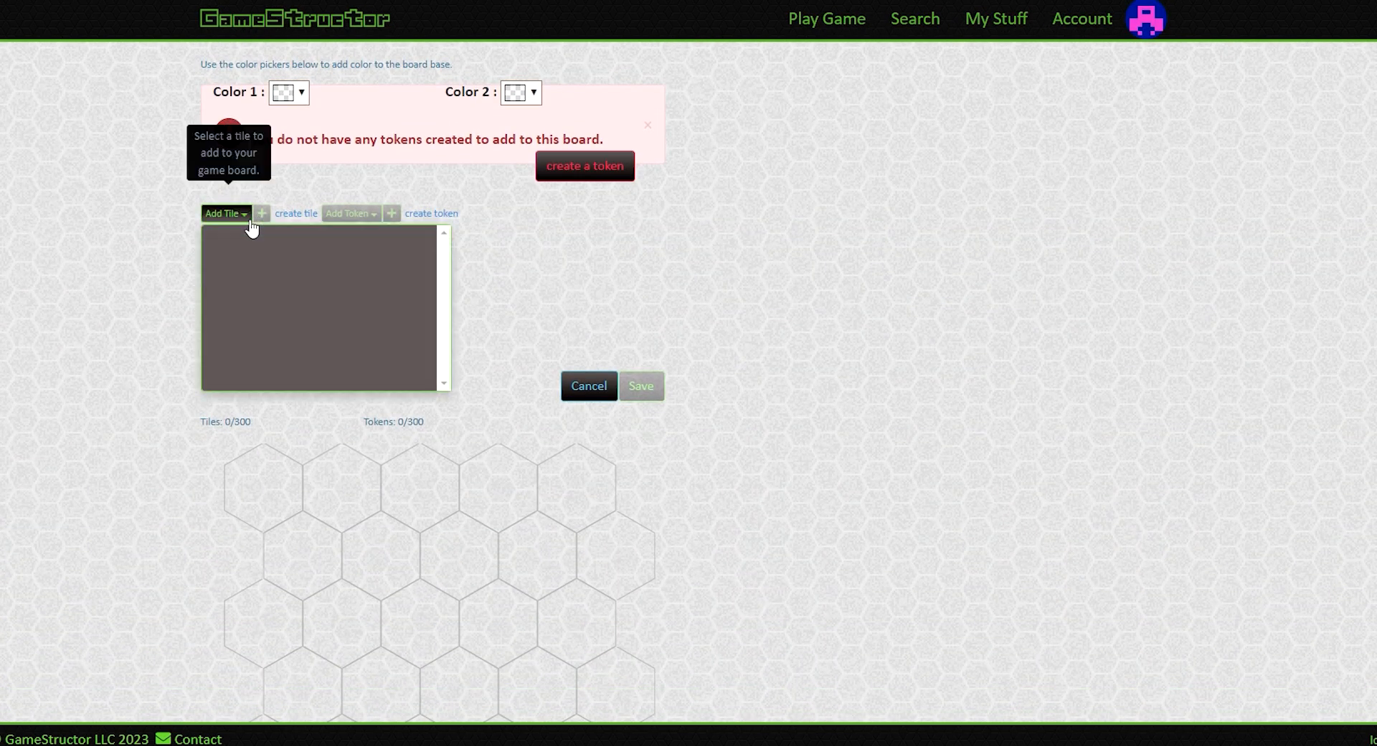
pyautogui.click(226, 217)
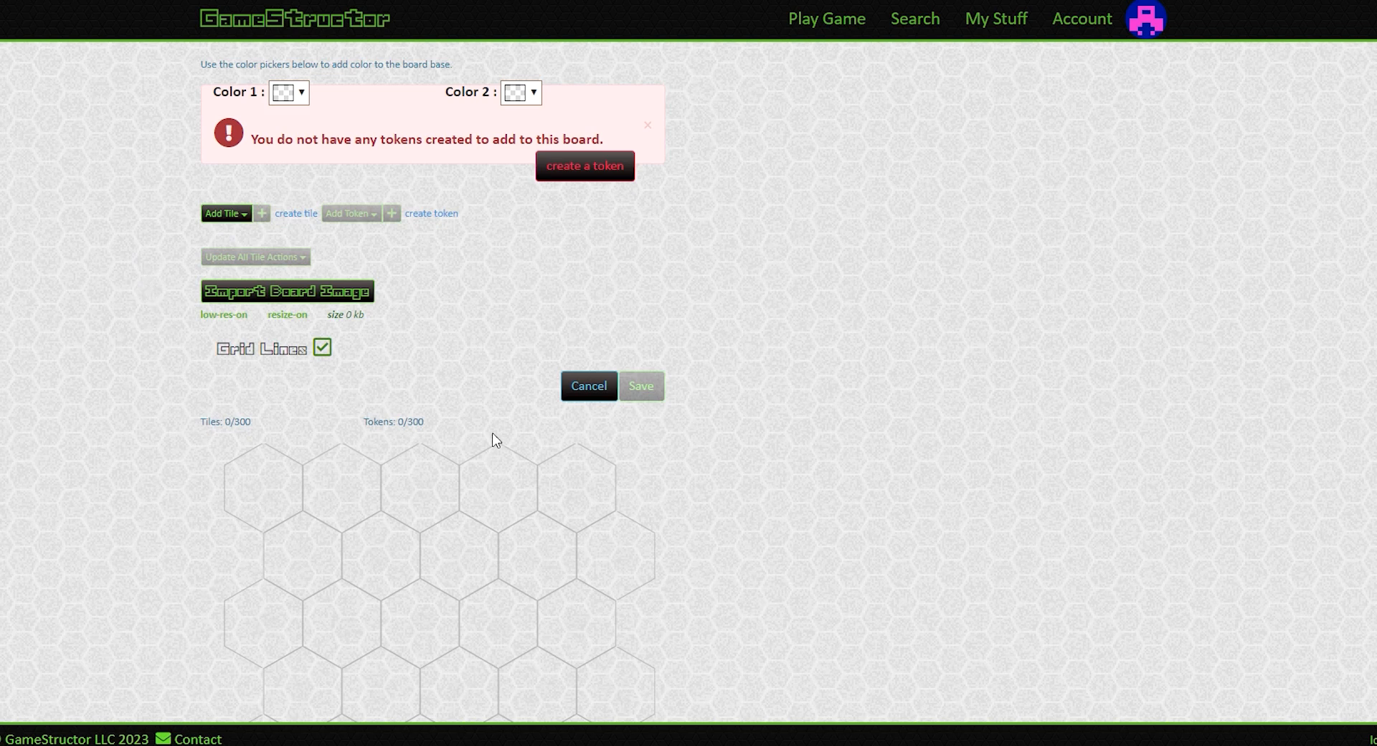
pyautogui.scroll(3, 589, 386)
pyautogui.click(271, 272)
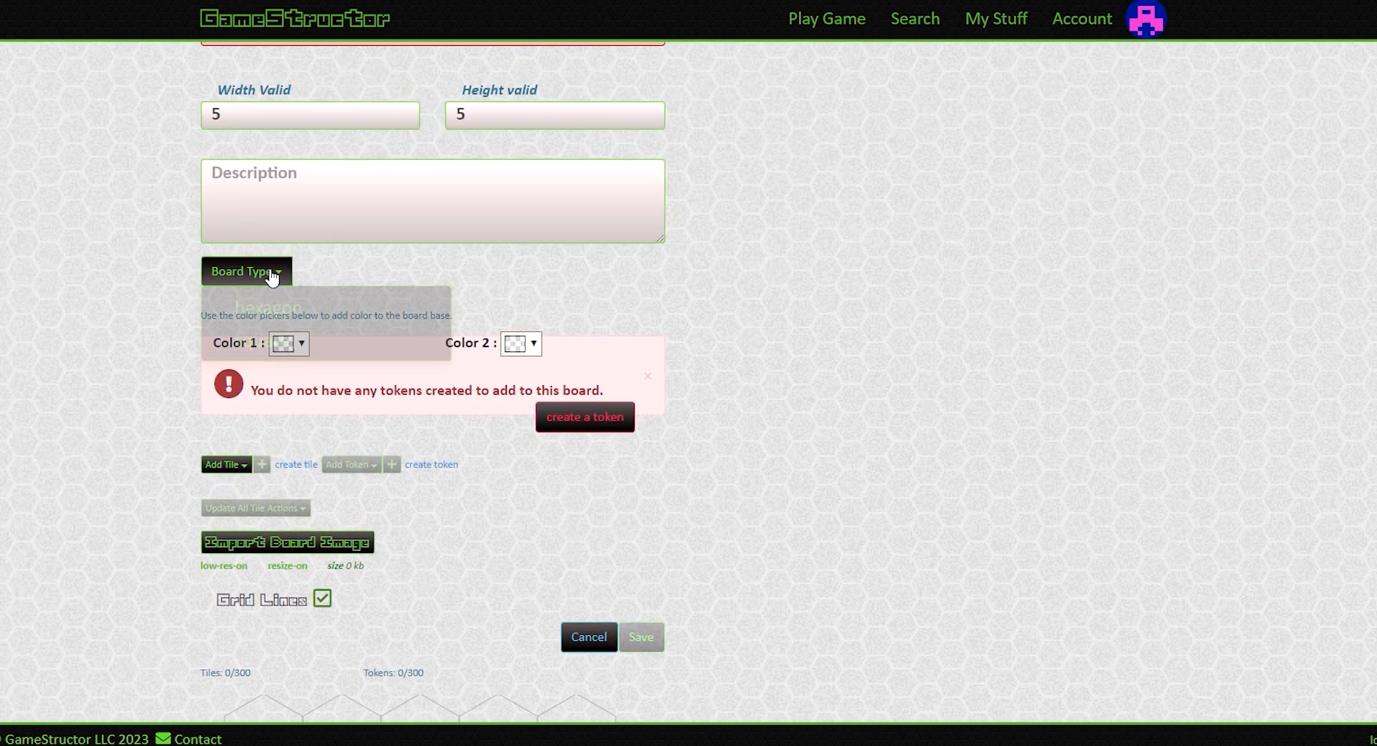
pyautogui.click(262, 345)
pyautogui.scroll(-5, 286, 329)
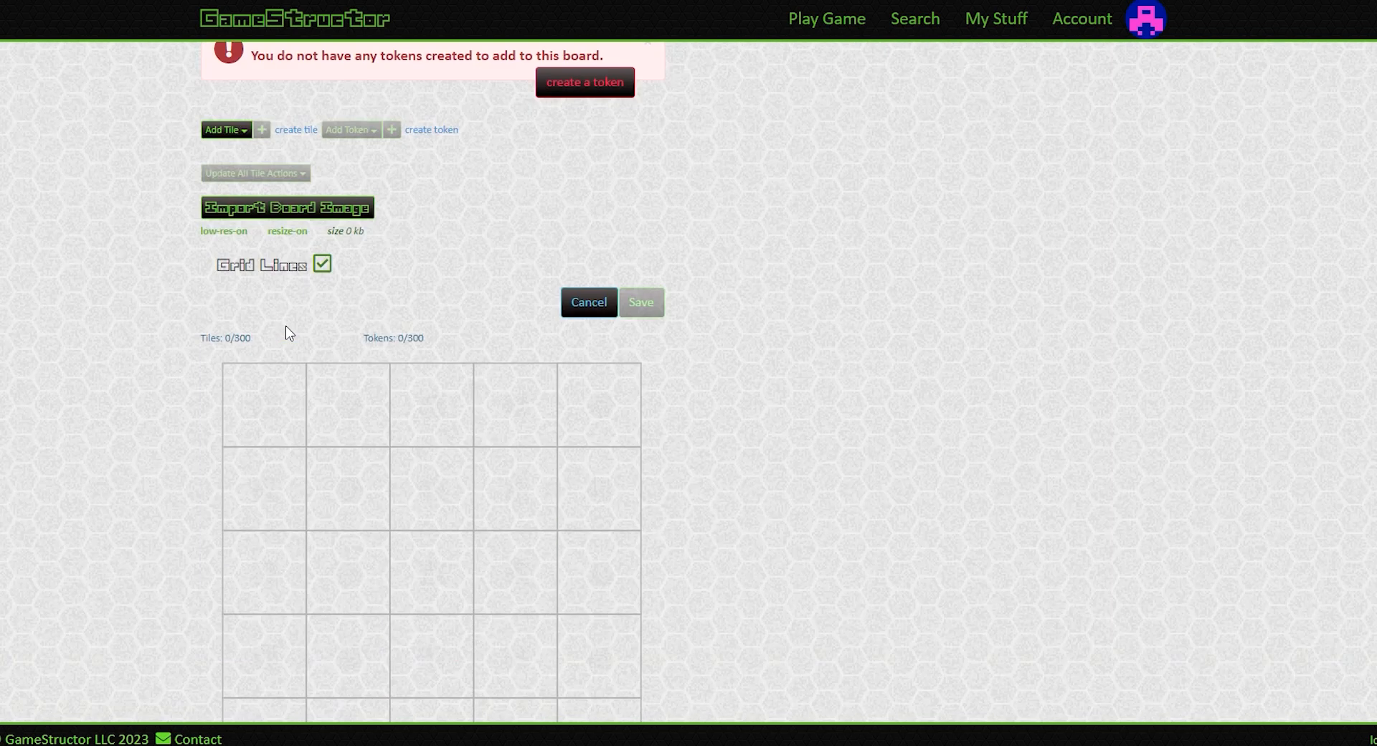
# Set the board's width and height to 10 each.
pyautogui.scroll(5, 276, 287)
pyautogui.scroll(3, 265, 189)
pyautogui.click(231, 378)
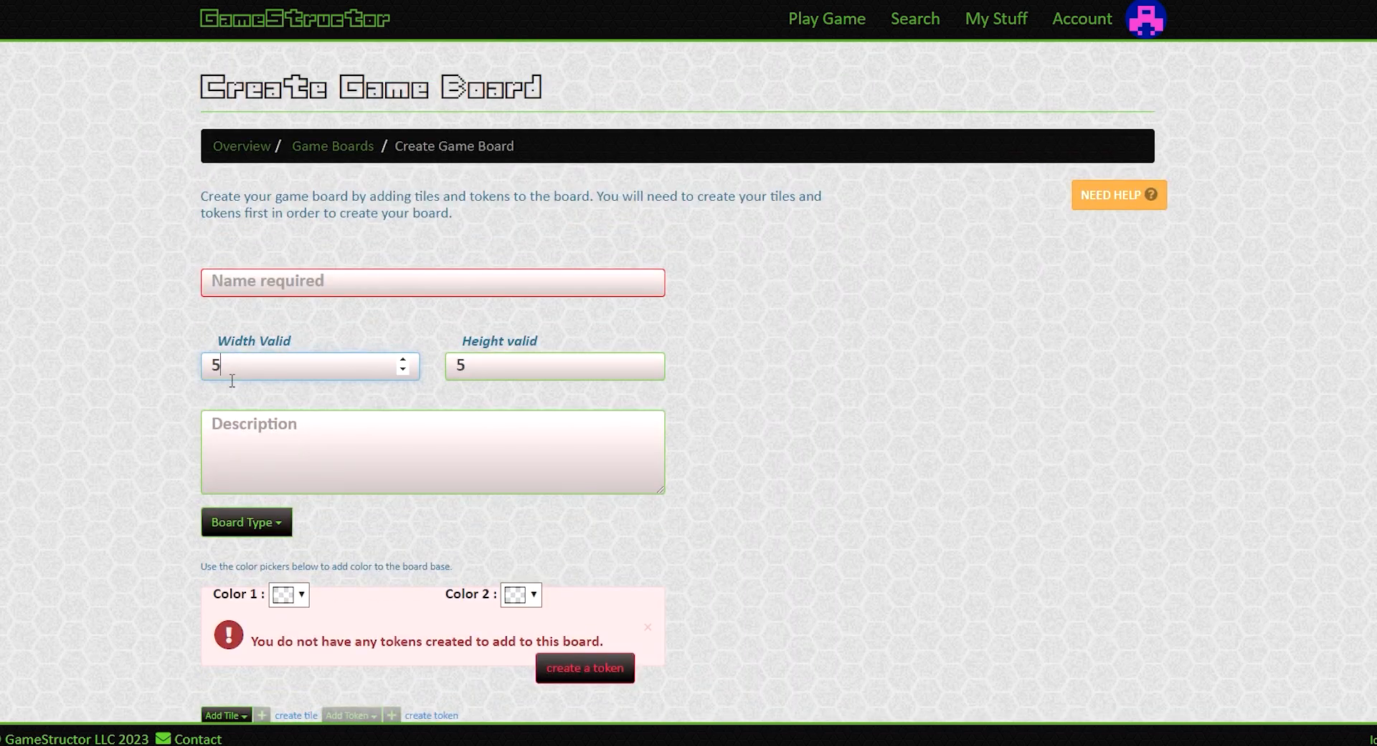
pyautogui.click(402, 360)
pyautogui.click(402, 360)
pyautogui.click(402, 360)
pyautogui.click(402, 360)
pyautogui.click(403, 360)
pyautogui.click(648, 360)
pyautogui.click(648, 360)
pyautogui.click(647, 360)
pyautogui.click(647, 360)
pyautogui.click(648, 360)
pyautogui.scroll(-1, 783, 422)
pyautogui.scroll(1, 301, 213)
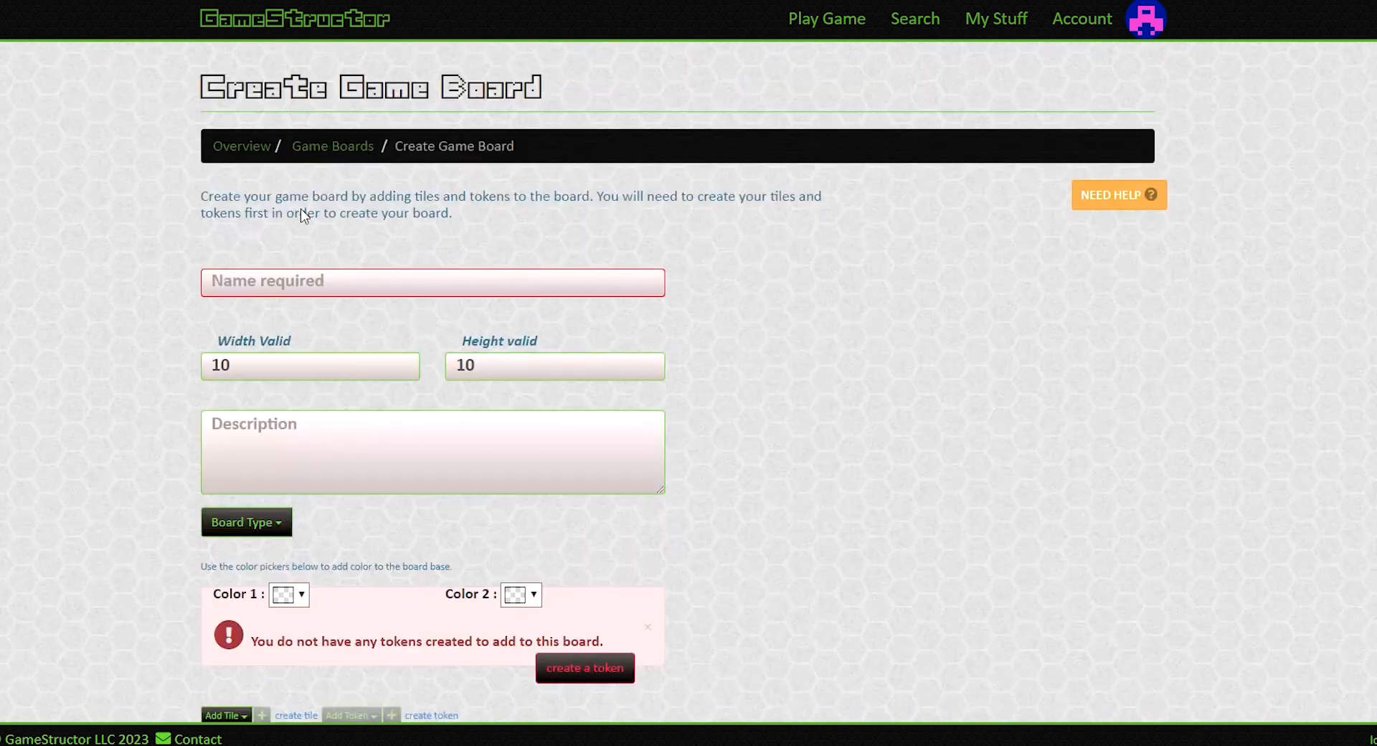
# Name the board "Gamestructor".
pyautogui.click(239, 281)
pyautogui.write('Gamest')
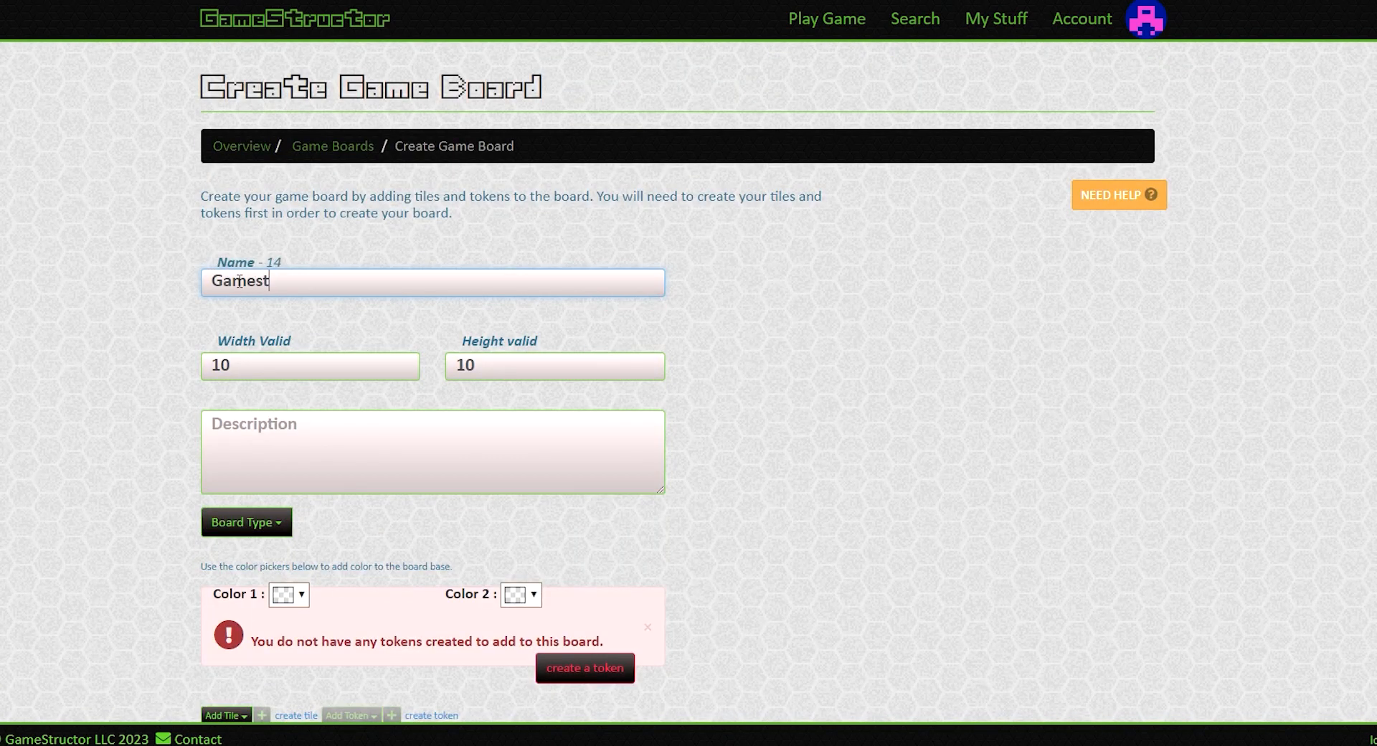
pyautogui.write('ructor')
# Add a first "Gamestructor GREEN" tile to the 10 by 10 board.
pyautogui.scroll(-10, 151, 446)
pyautogui.hotkey('ctrl', '-')
pyautogui.hotkey('ctrl', '-')
pyautogui.hotkey('ctrl', '-')
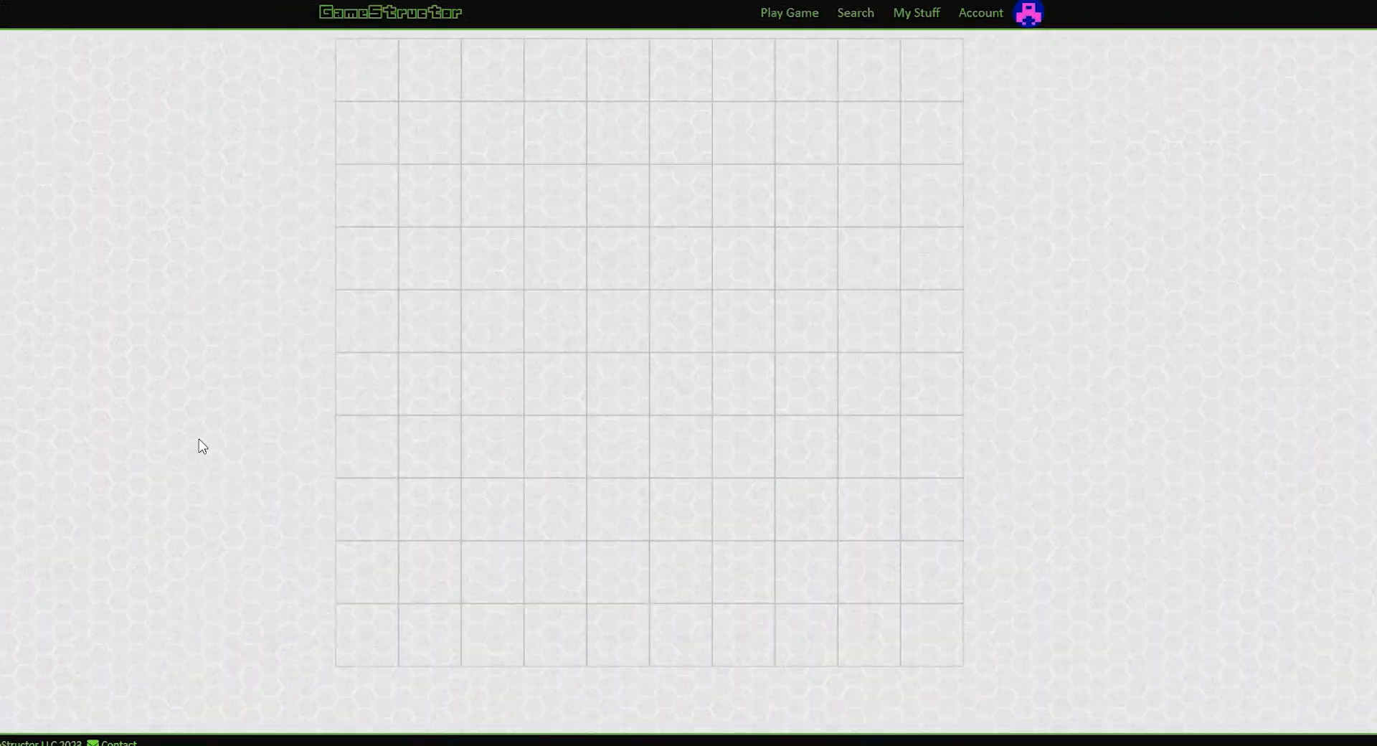
pyautogui.hotkey('ctrl', '-')
pyautogui.hotkey('ctrl', '-')
pyautogui.hotkey('ctrl', '-')
pyautogui.hotkey('ctrl', '+')
pyautogui.scroll(-3, 853, 288)
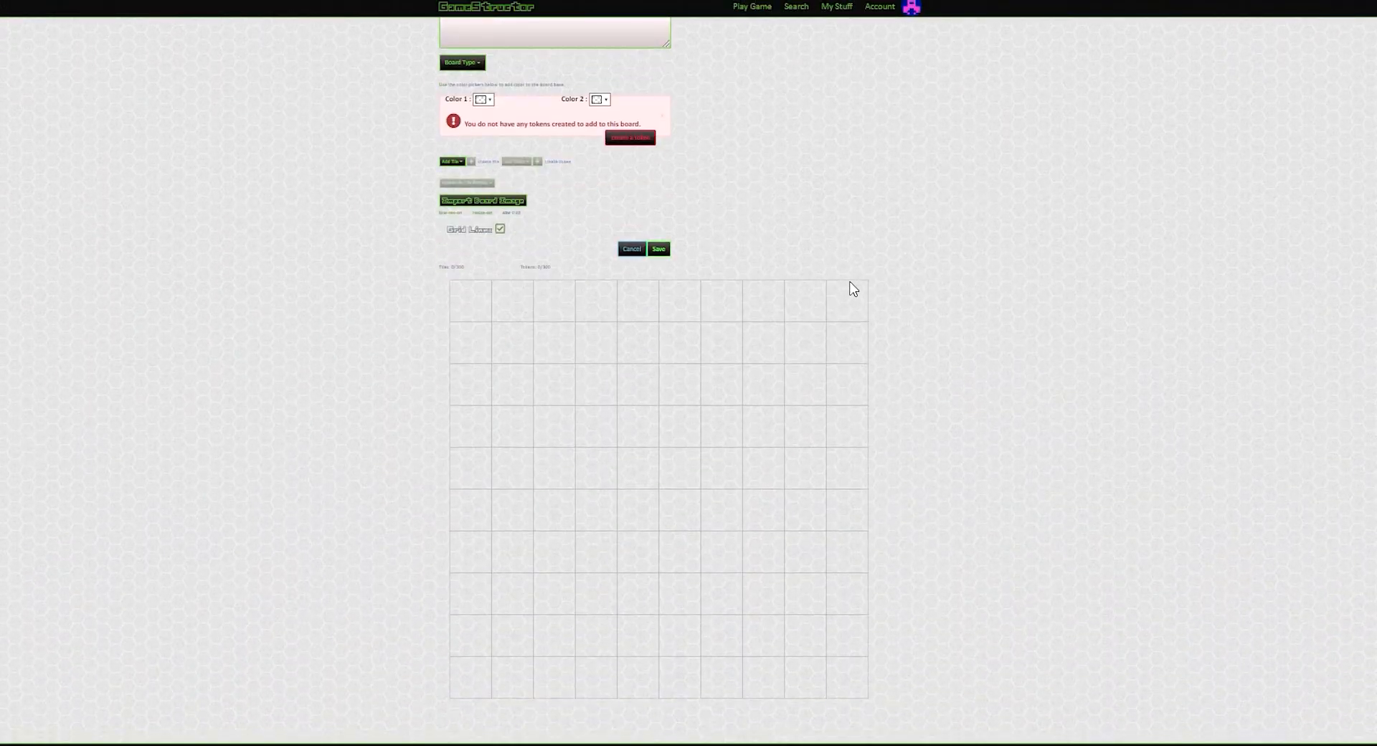
pyautogui.click(452, 161)
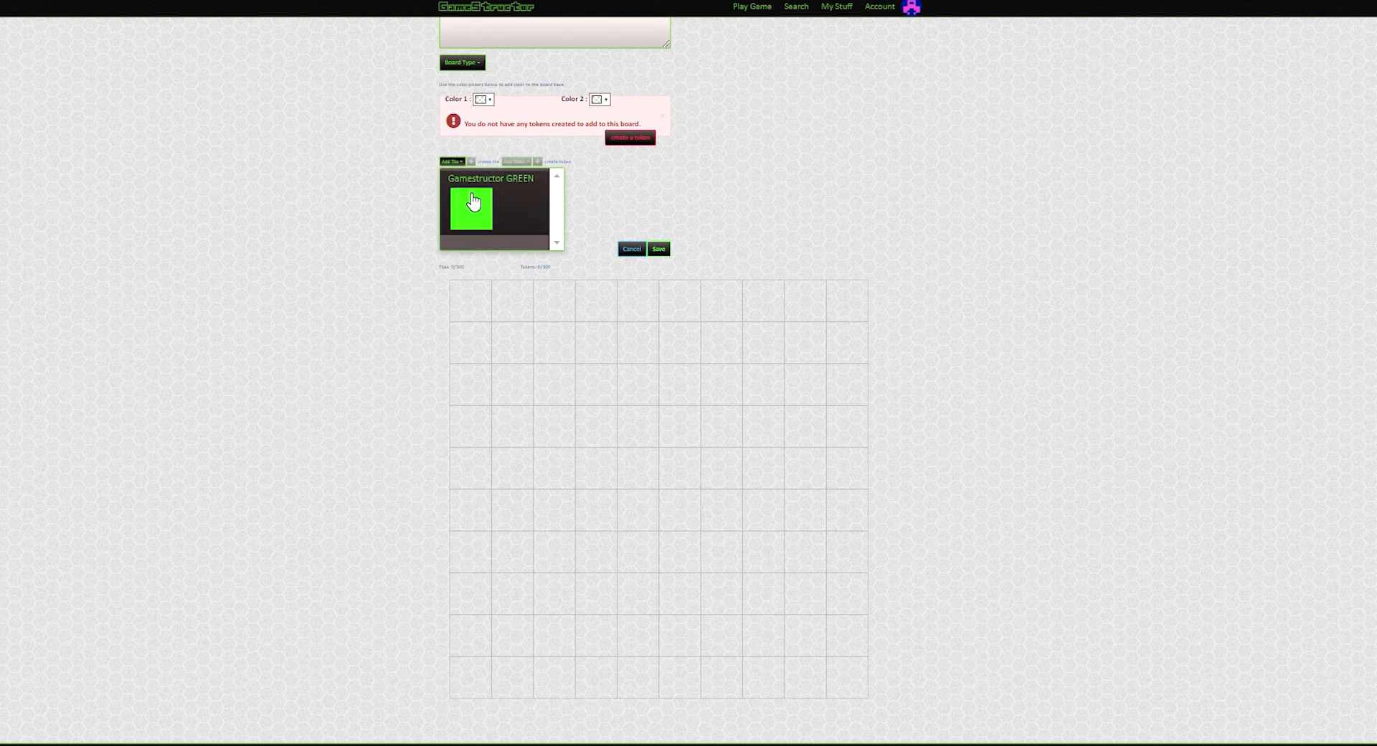
pyautogui.click(470, 204)
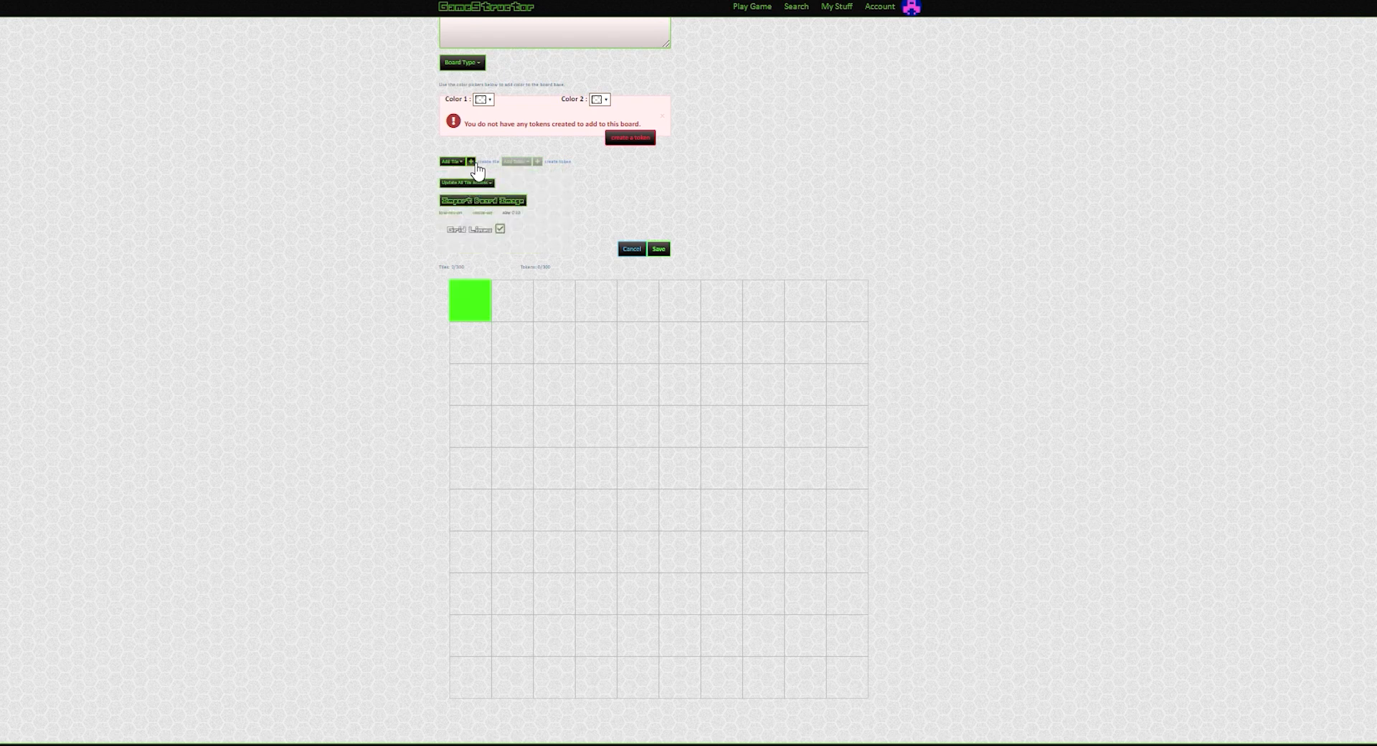
# Add more green tiles and place them side by side to fill the board's top row.
pyautogui.moveTo(480, 309); pyautogui.dragTo(646, 304)
pyautogui.moveTo(474, 291); pyautogui.dragTo(723, 302)
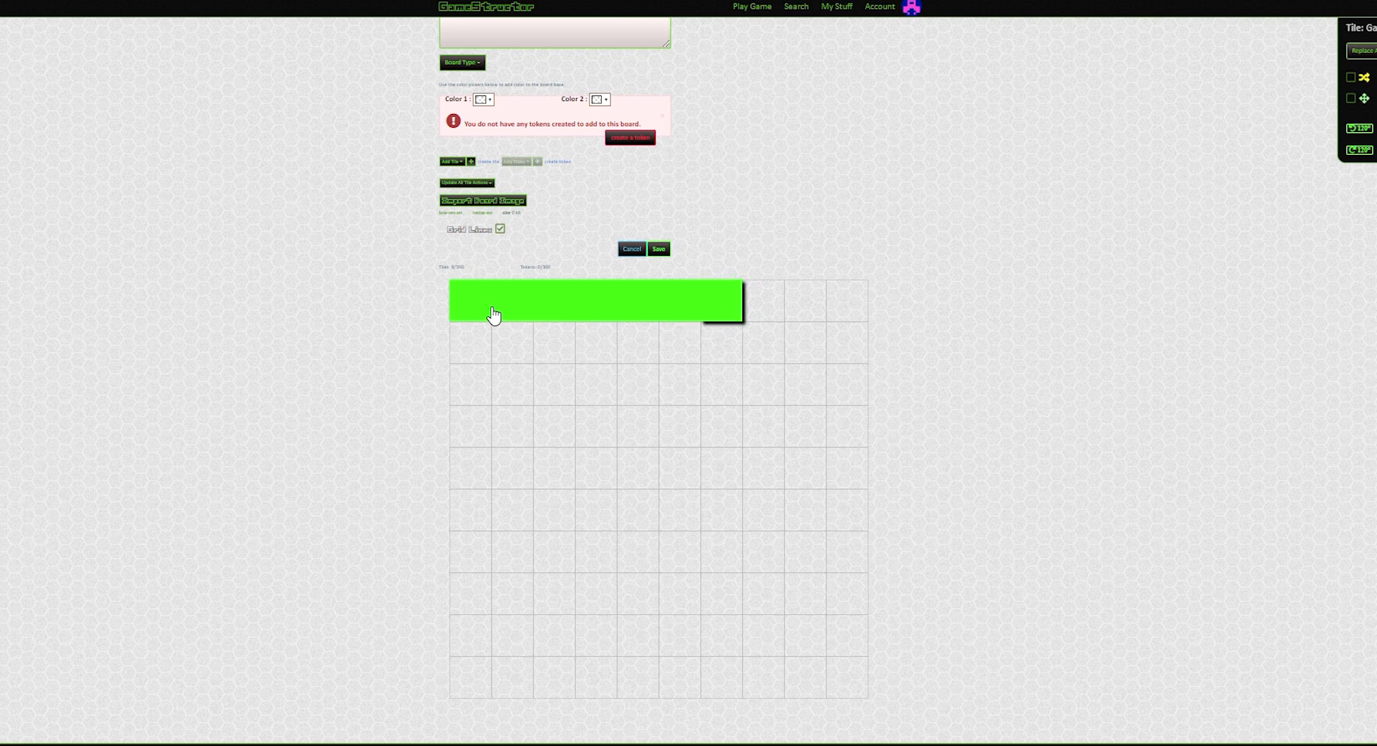
pyautogui.moveTo(492, 314); pyautogui.dragTo(772, 307)
pyautogui.moveTo(480, 315); pyautogui.dragTo(814, 312)
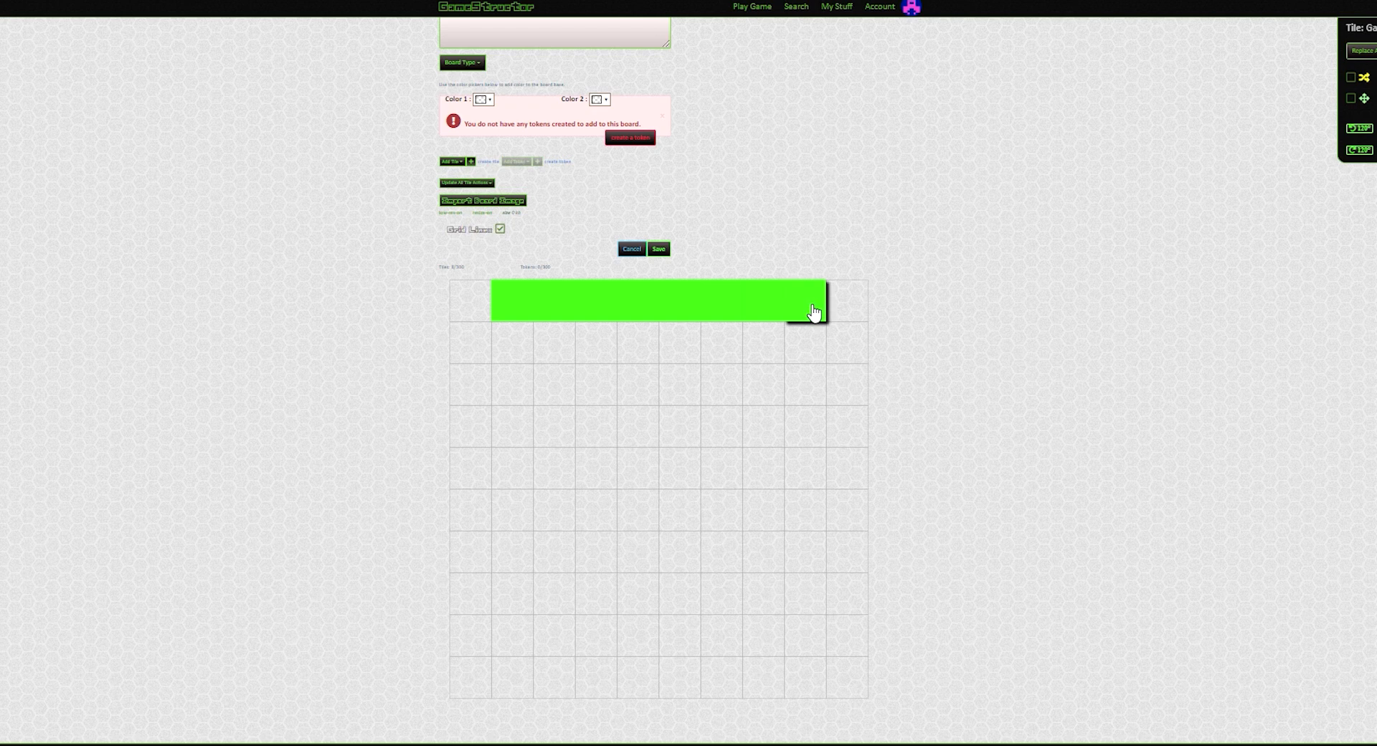
pyautogui.click(472, 163)
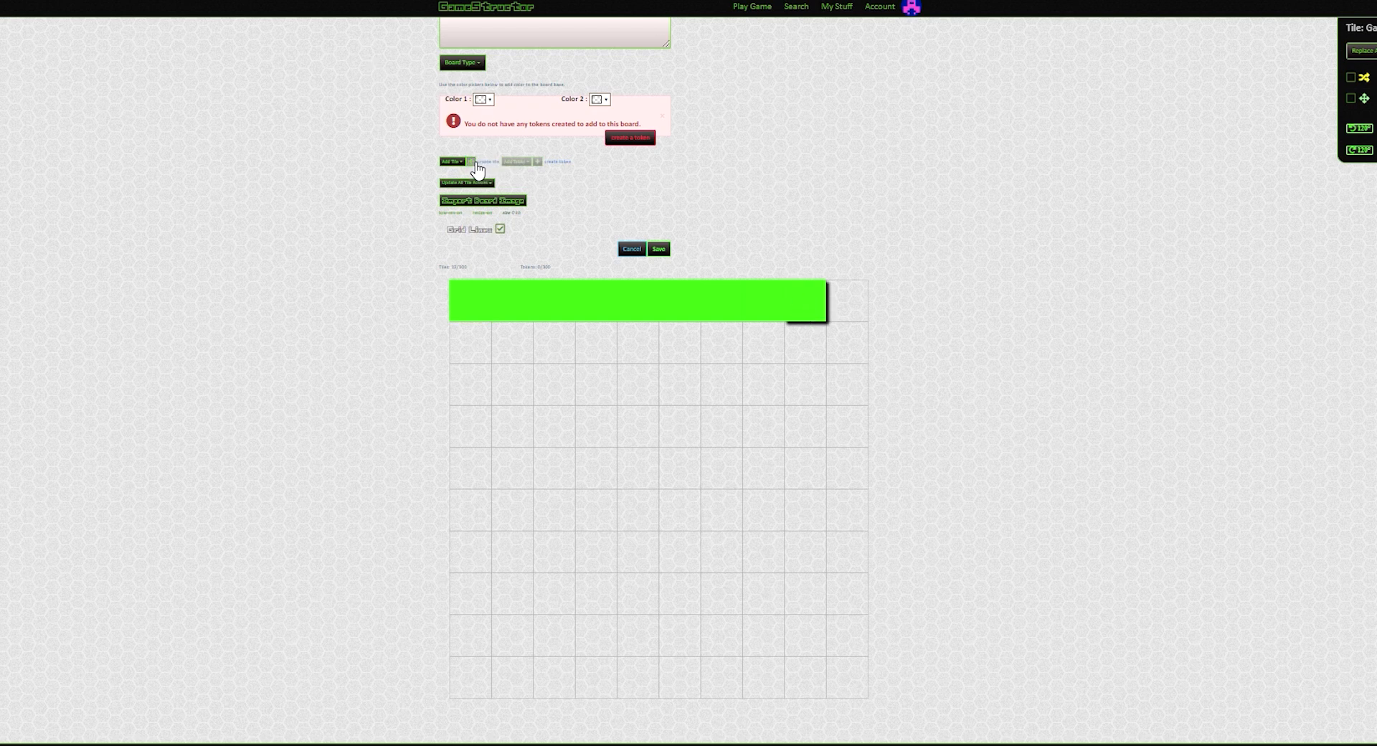
pyautogui.moveTo(483, 323); pyautogui.dragTo(854, 308)
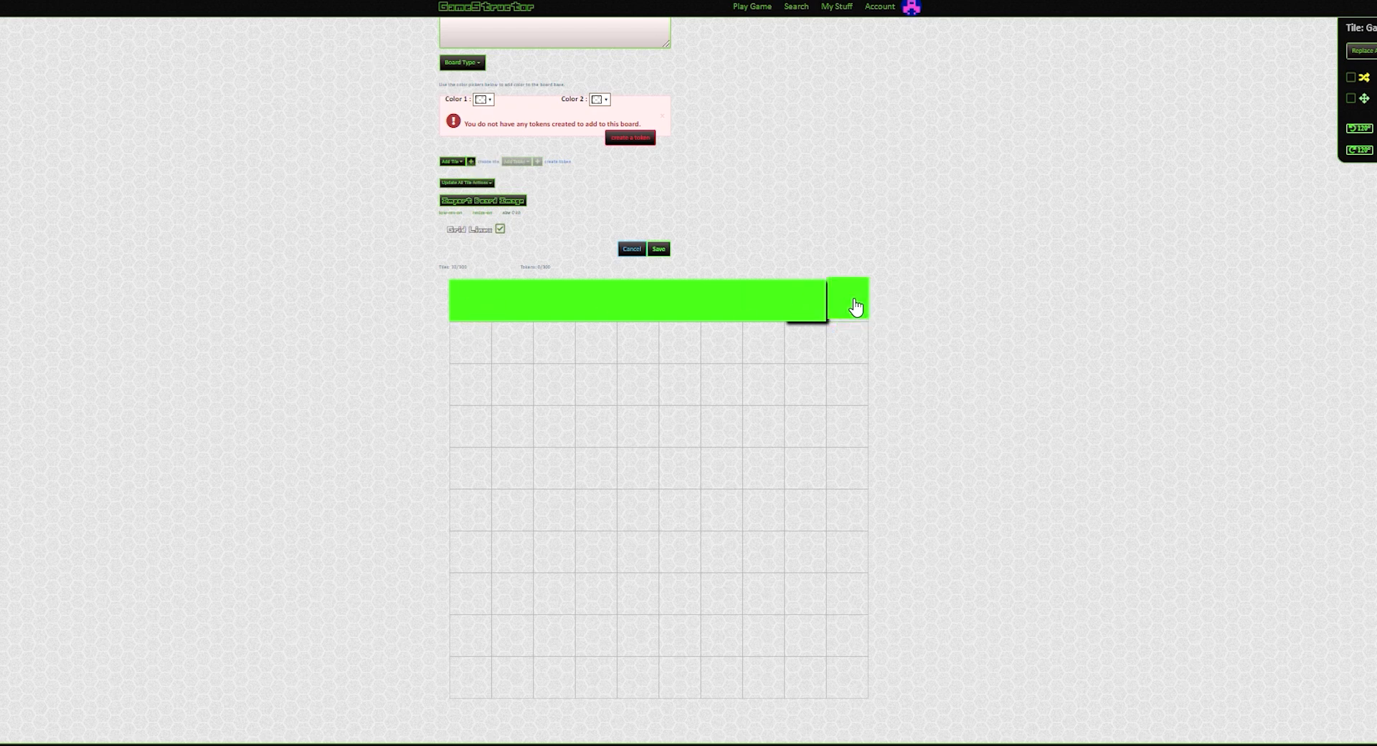
# Add further green tiles and arrange them on the board in the shape of a letter G.
pyautogui.moveTo(467, 314); pyautogui.dragTo(739, 488)
pyautogui.click(471, 163)
pyautogui.click(471, 163)
pyautogui.click(471, 163)
pyautogui.click(471, 163)
pyautogui.click(471, 162)
pyautogui.click(471, 163)
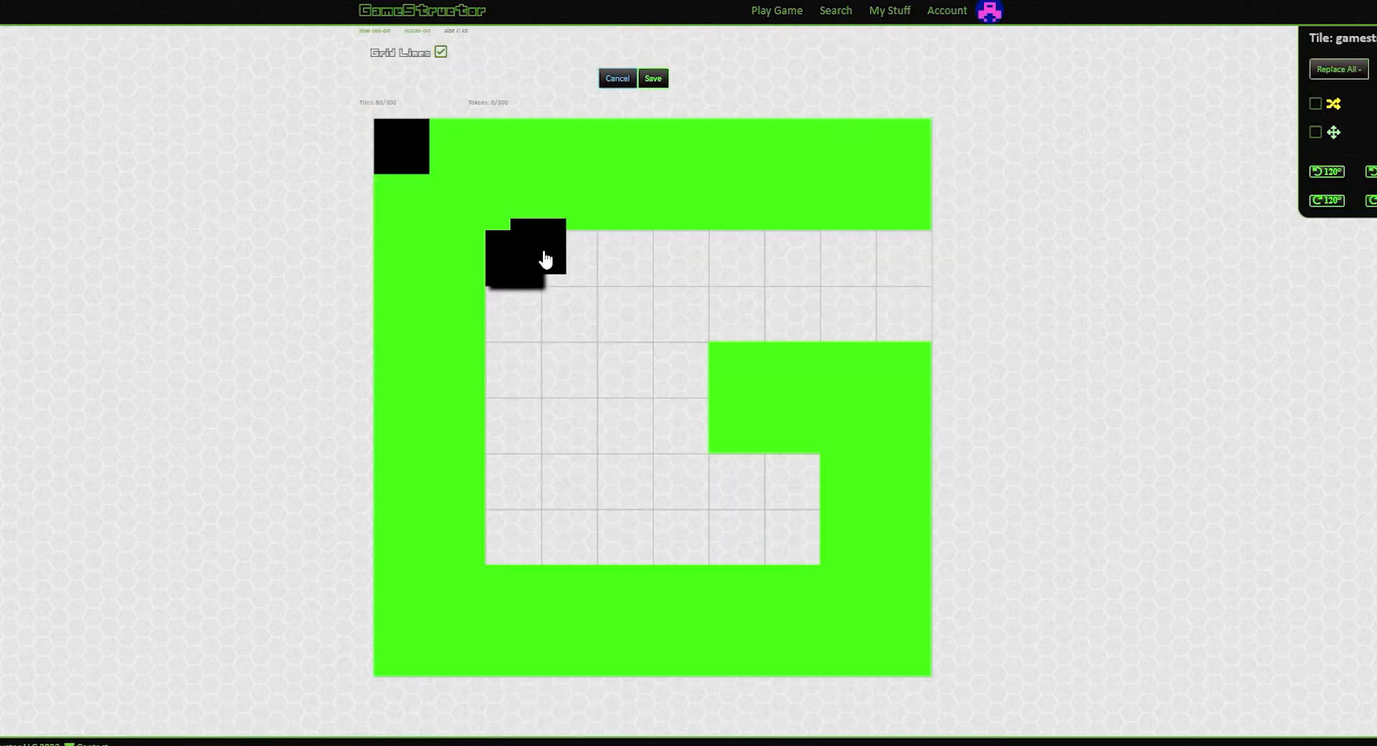
# Fill the empty cells inside the green G with "gamestructor BLACK" tiles.
pyautogui.moveTo(545, 258); pyautogui.dragTo(741, 298)
pyautogui.click(402, 147)
pyautogui.moveTo(402, 147); pyautogui.dragTo(737, 371)
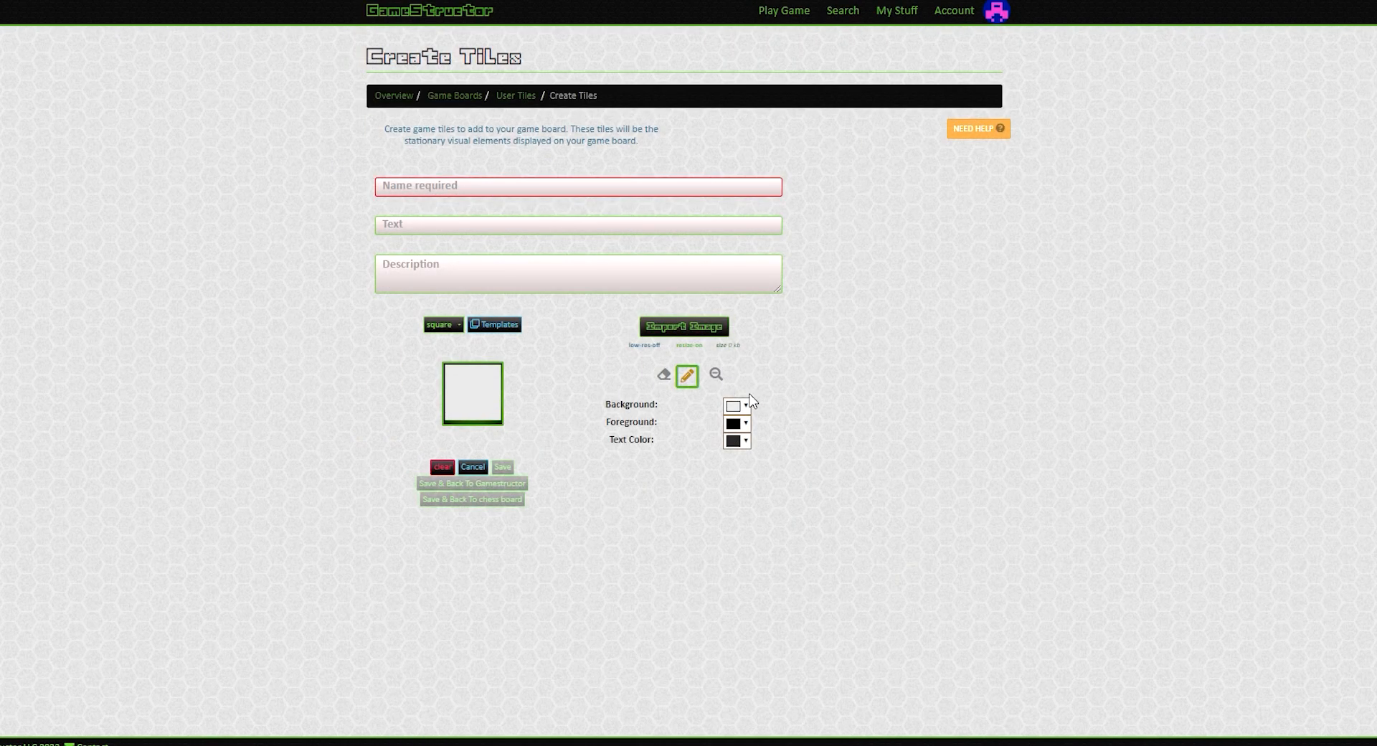
# Draw a left-pointing black arrow on a new square tile with a white background and name it "arrow".
pyautogui.click(745, 406)
pyautogui.click(703, 434)
pyautogui.click(745, 426)
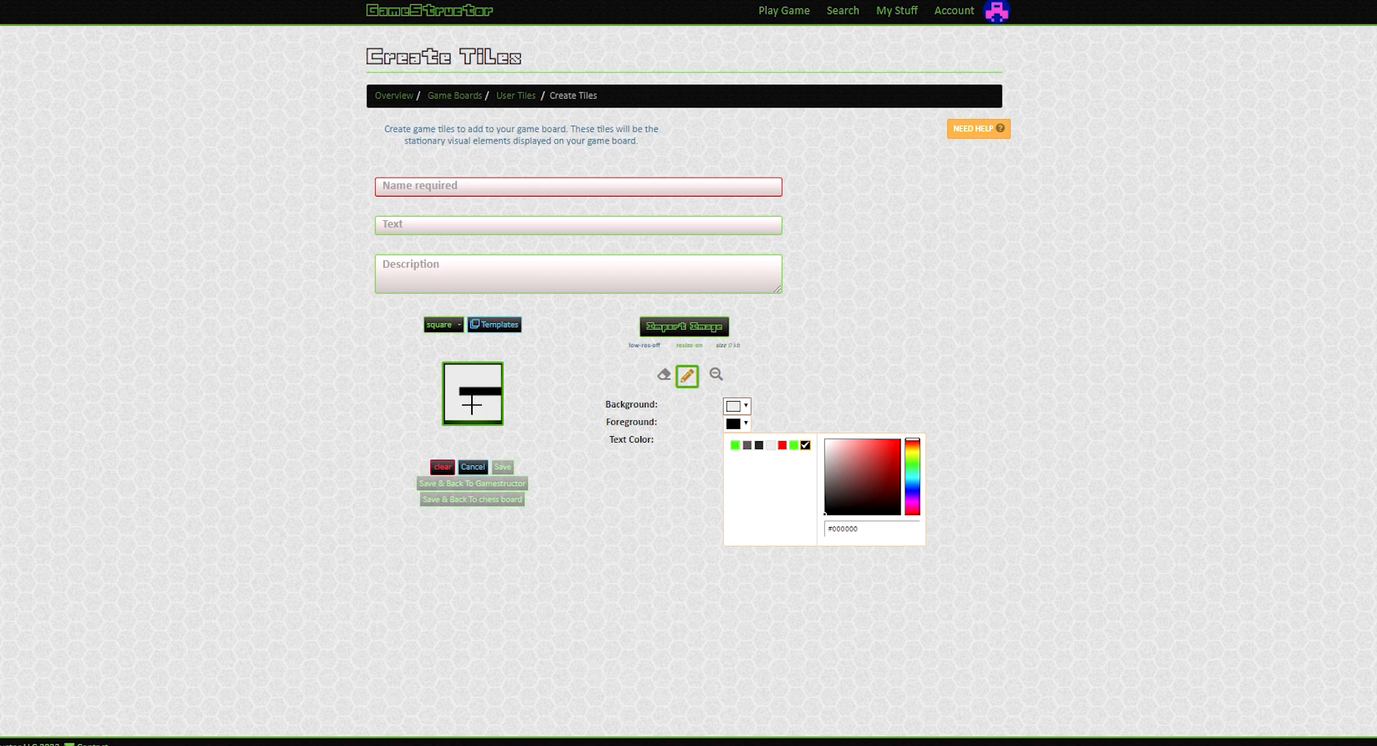
pyautogui.click(472, 407)
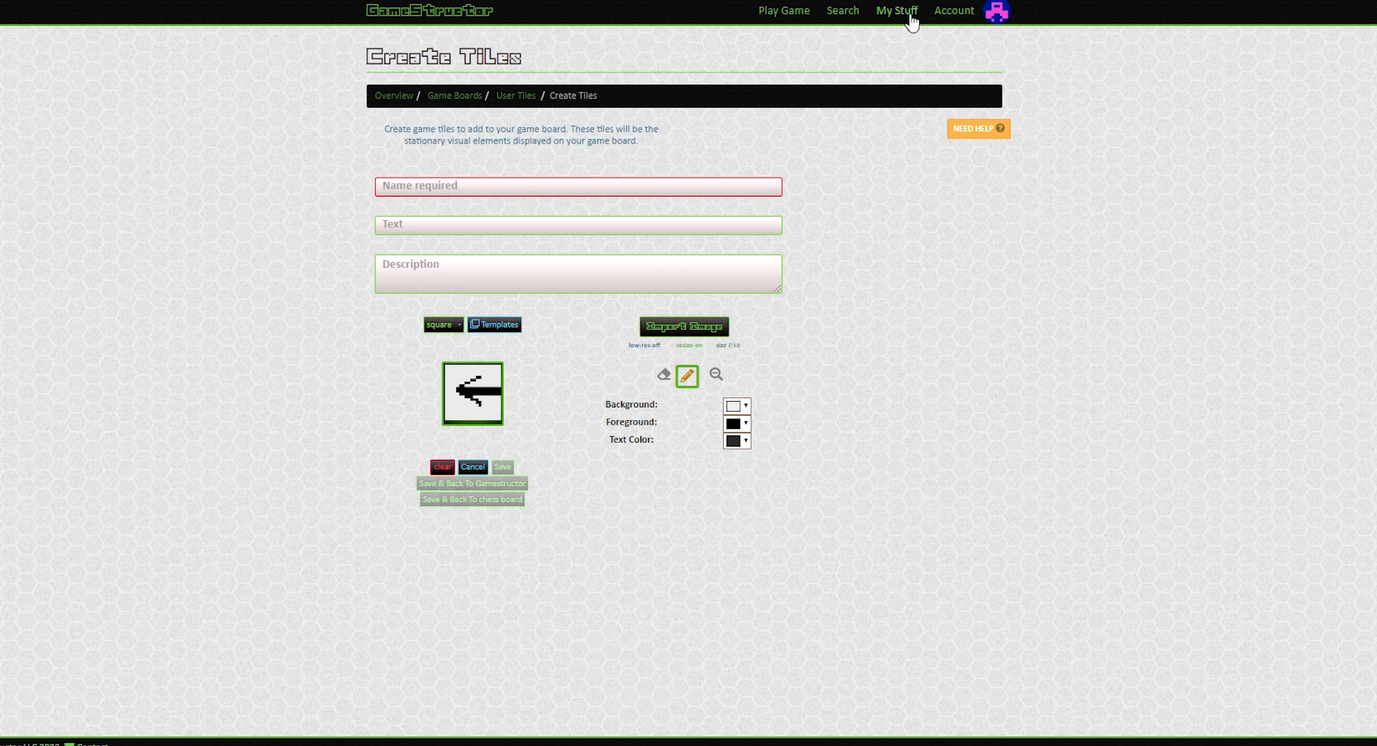
pyautogui.click(418, 186)
pyautogui.write('arrow')
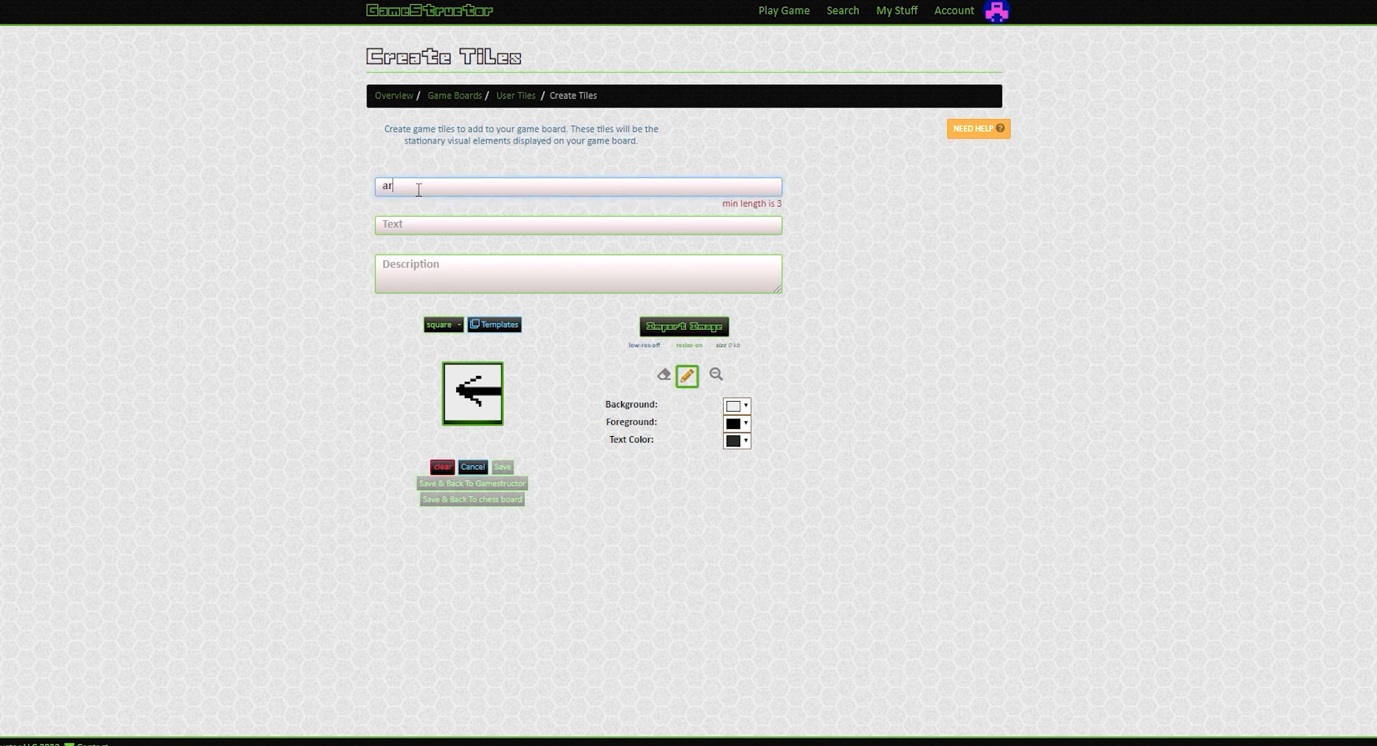
# Replace the tile's drawing with the "gs2 arrow br 3d s" template, save it and return to the Gamestructor board.
pyautogui.click(495, 324)
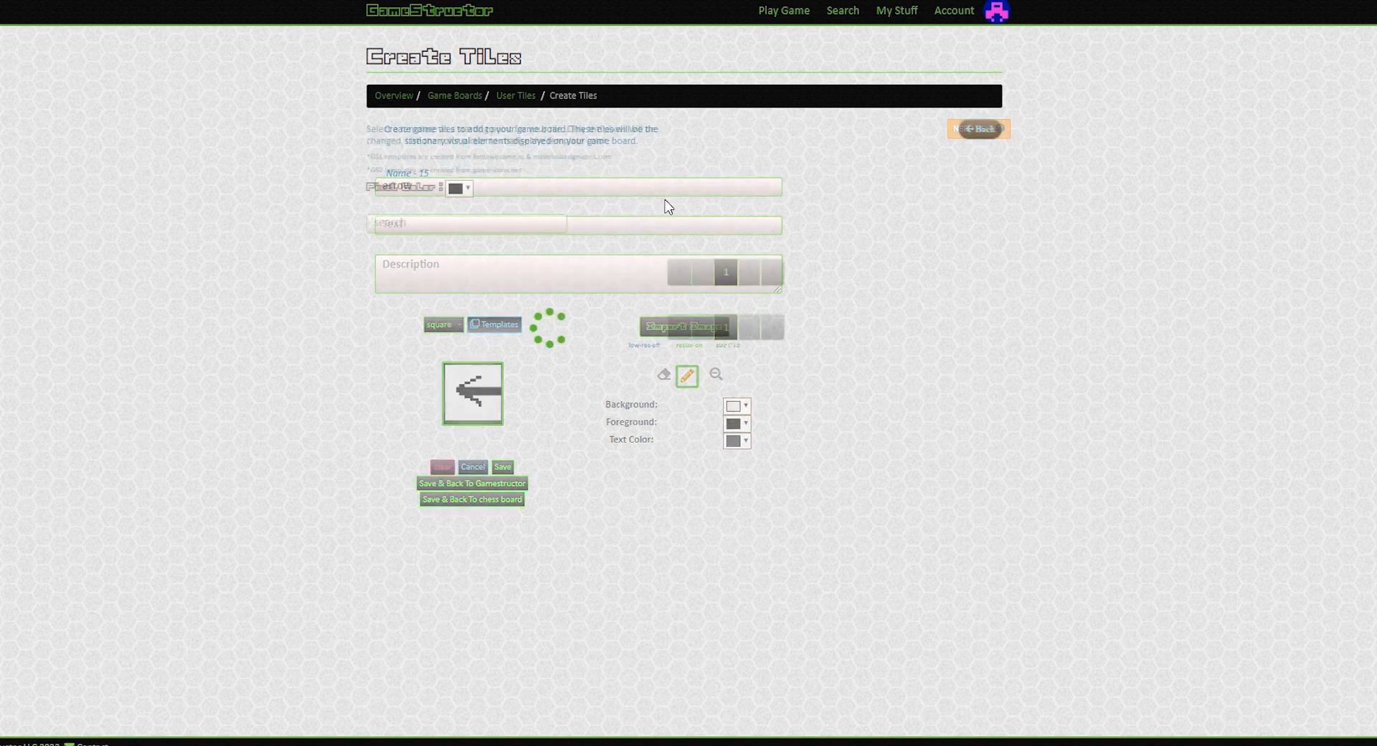
pyautogui.scroll(-2, 663, 330)
pyautogui.scroll(-2, 660, 380)
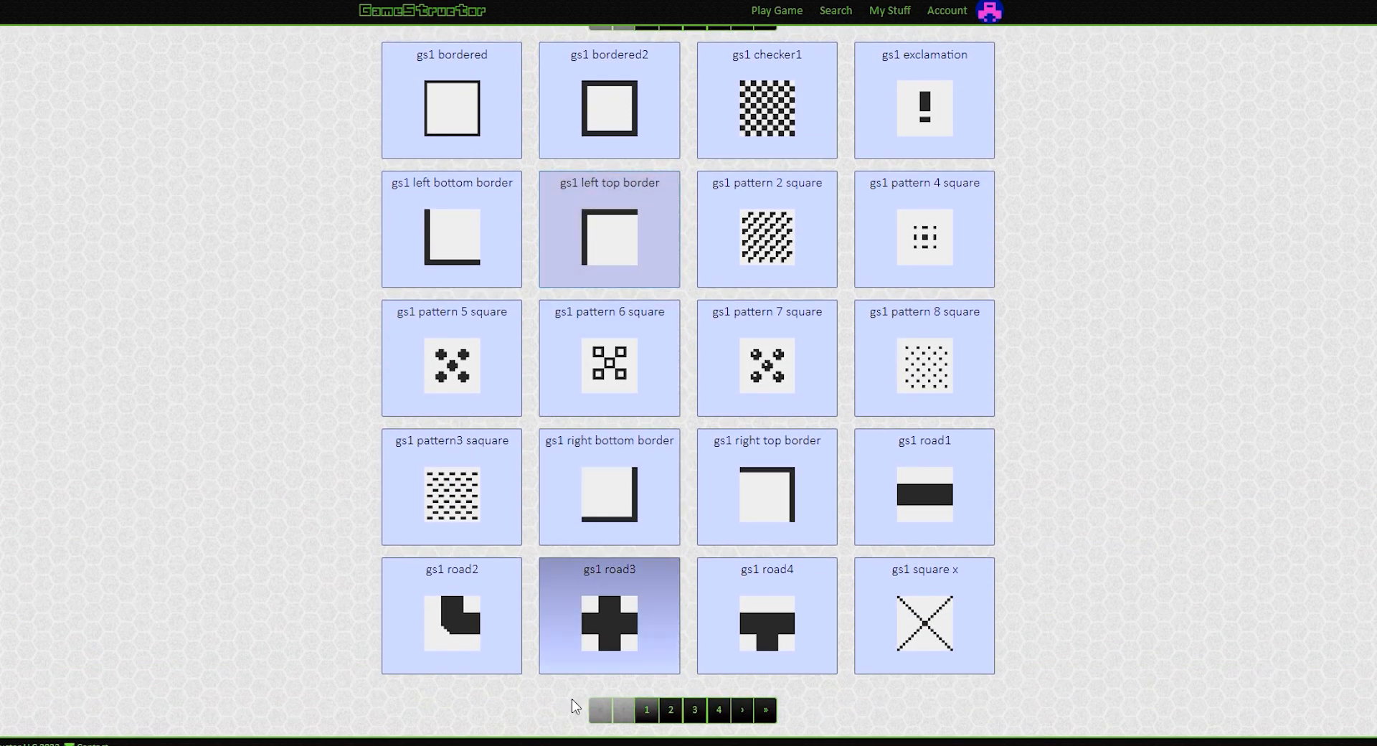
pyautogui.click(669, 712)
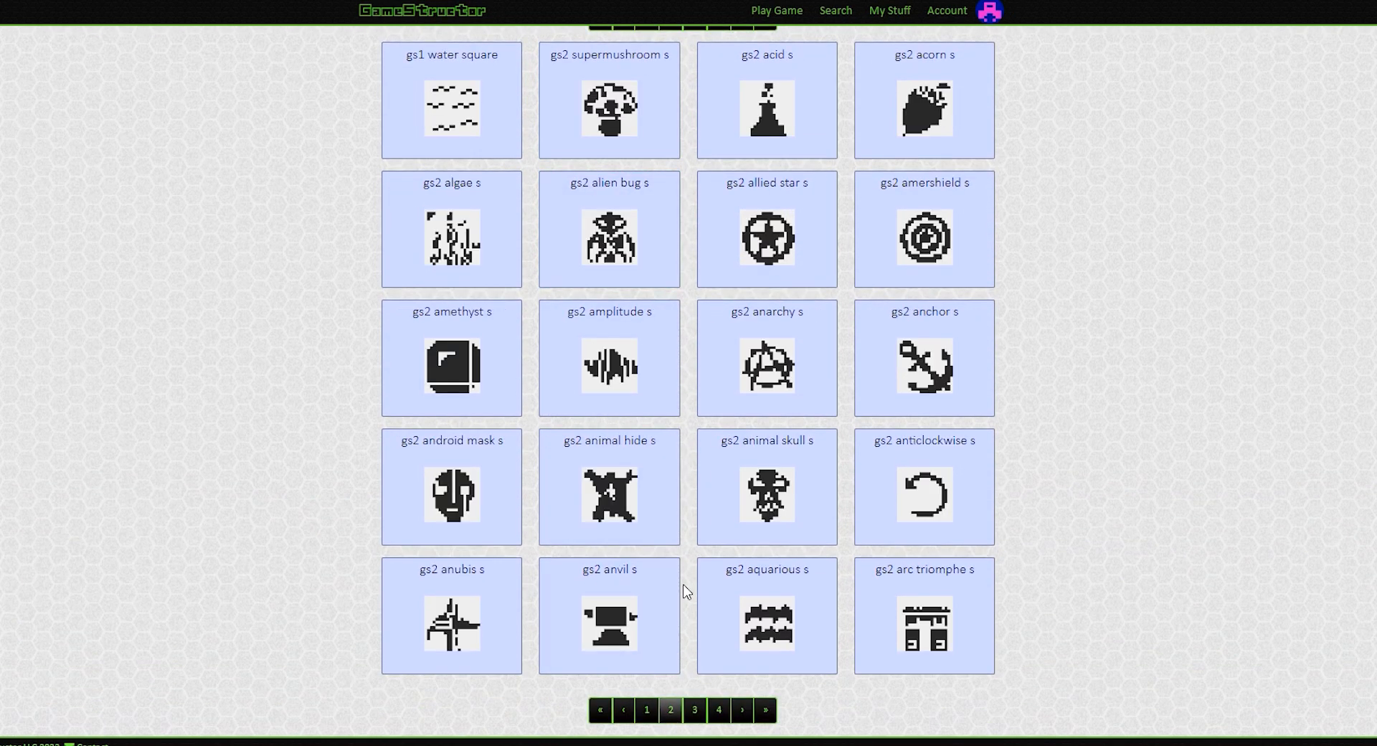
pyautogui.click(694, 710)
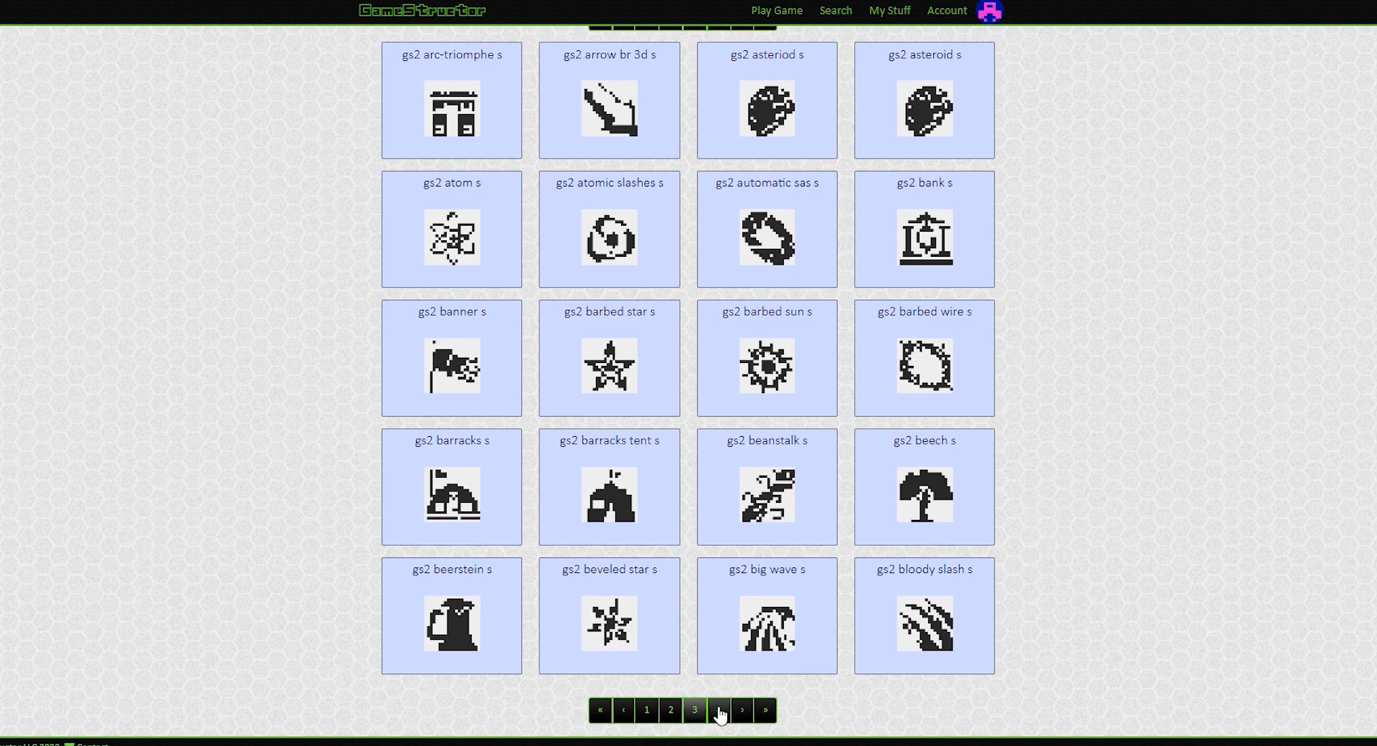
pyautogui.click(608, 108)
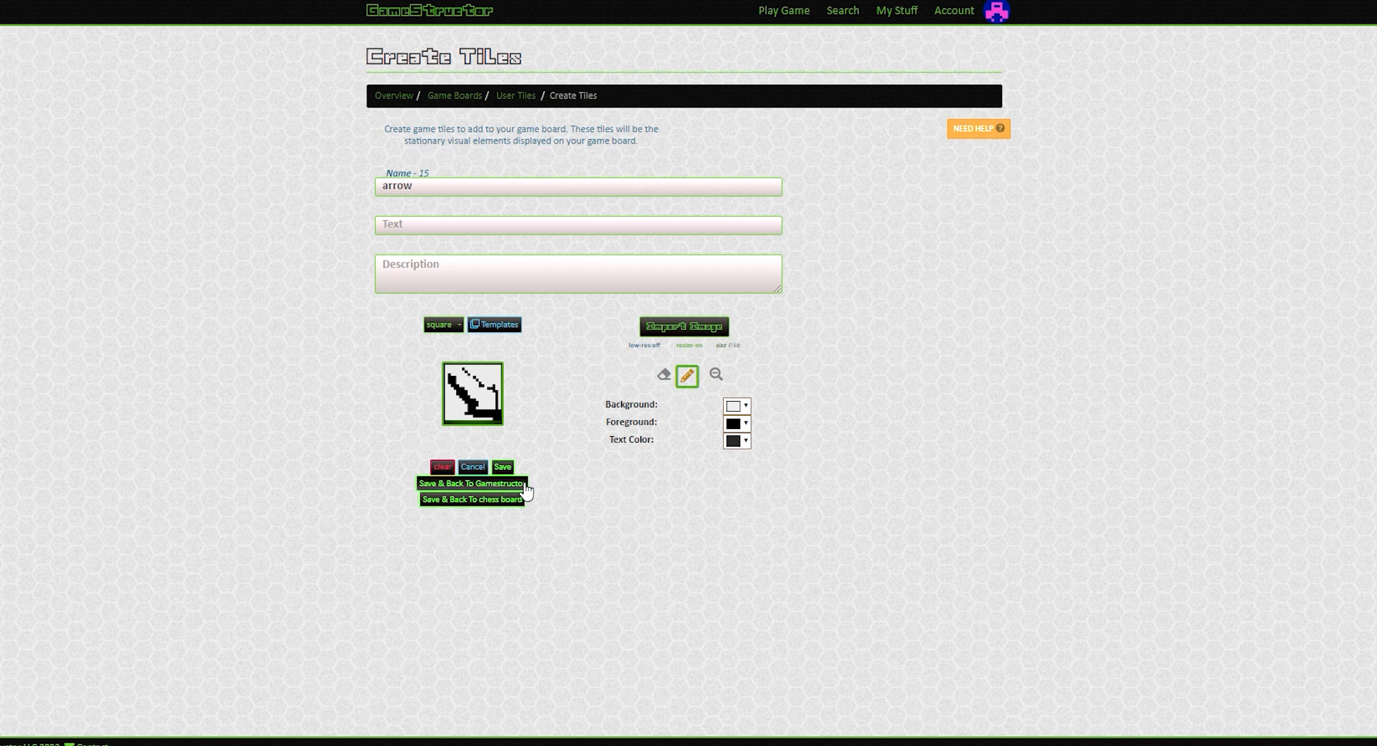
pyautogui.click(496, 485)
# Add the "arrow" tile to the board and place it on the upper inner corner of the G's crossbar.
pyautogui.scroll(-7, 431, 359)
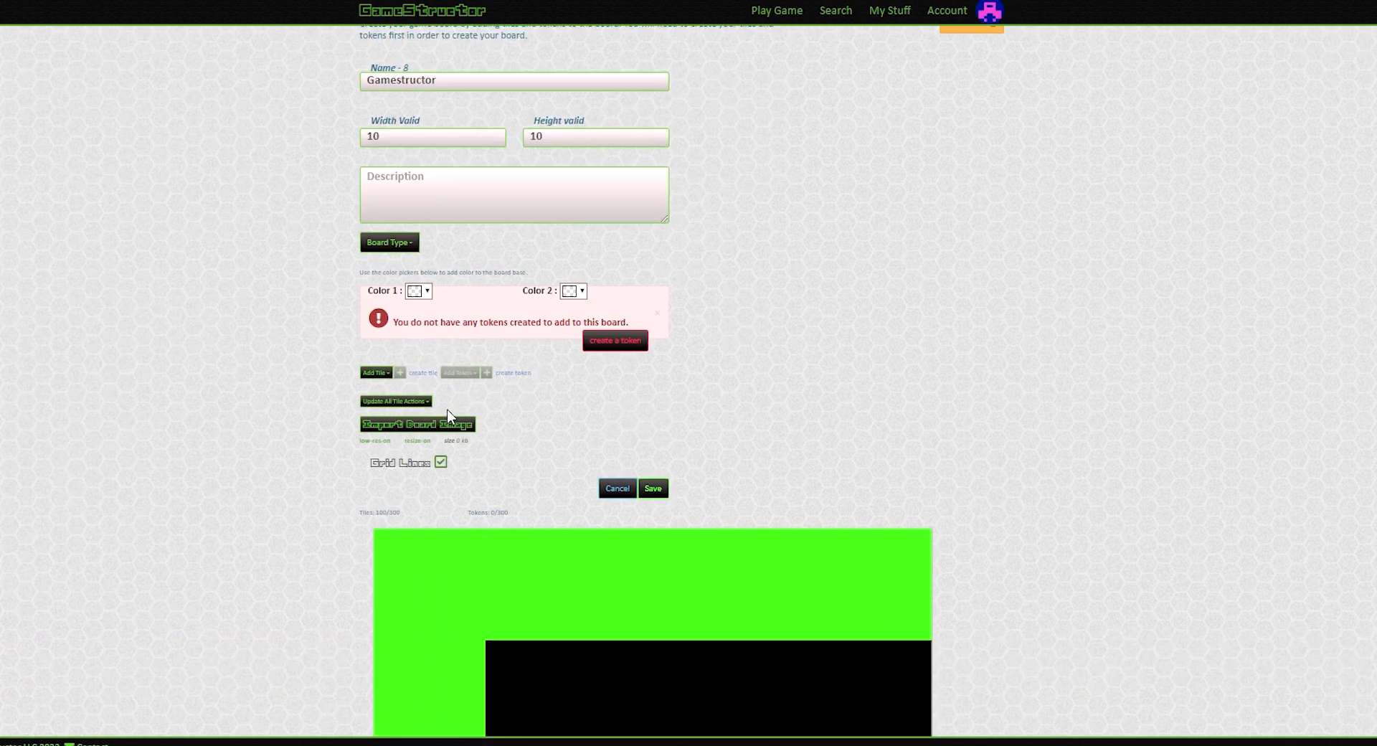
pyautogui.scroll(3, 446, 409)
pyautogui.click(391, 224)
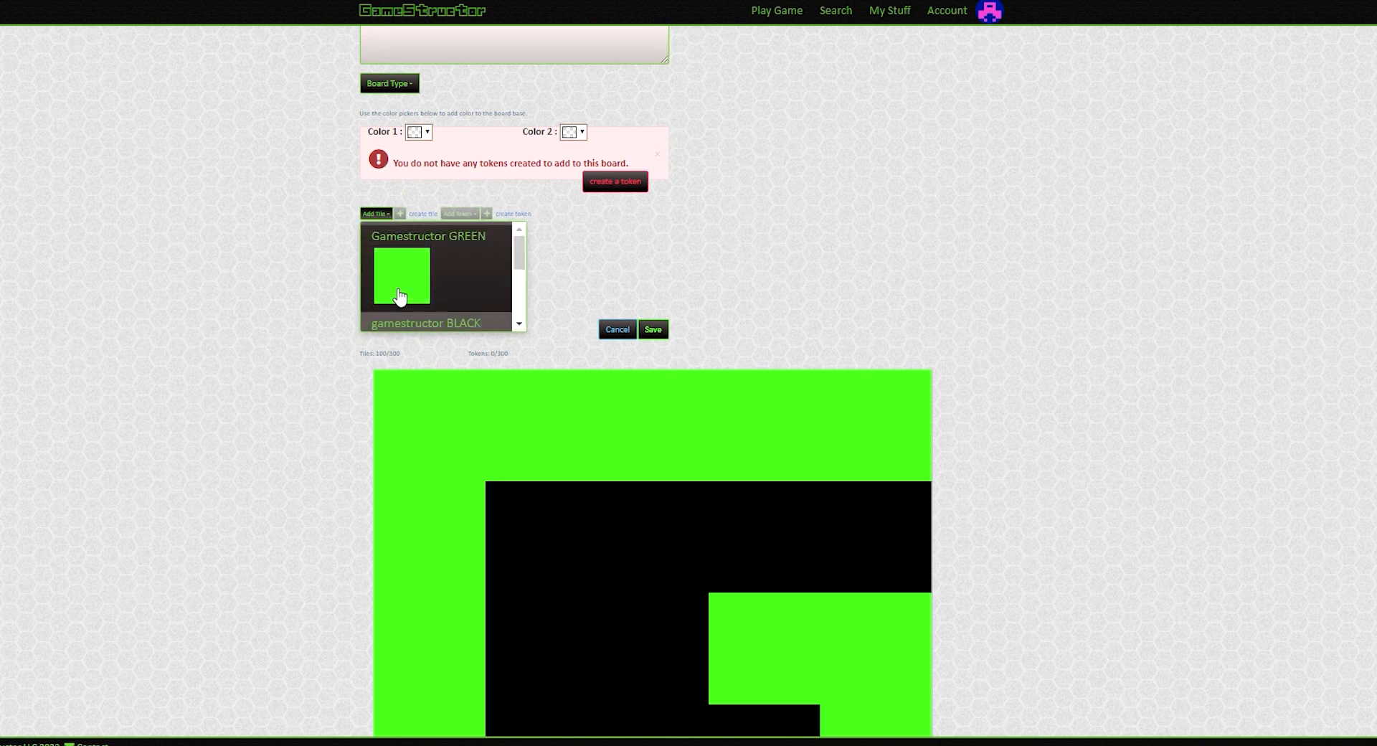
pyautogui.scroll(-5, 423, 287)
pyautogui.moveTo(430, 298); pyautogui.dragTo(739, 631)
pyautogui.scroll(-3, 800, 534)
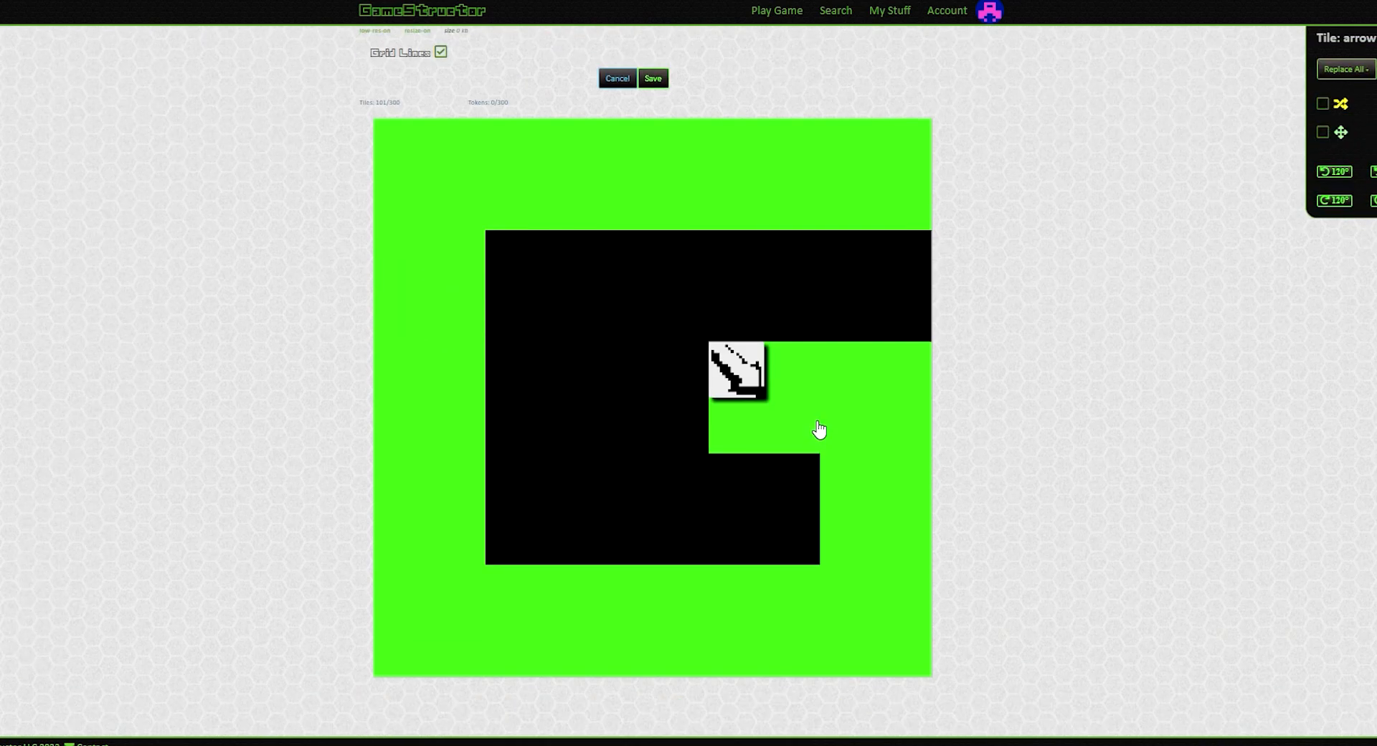
# Try rotating the arrow tile in both directions, and delete it from the board.
pyautogui.click(1351, 175)
pyautogui.click(1335, 171)
pyautogui.click(1374, 172)
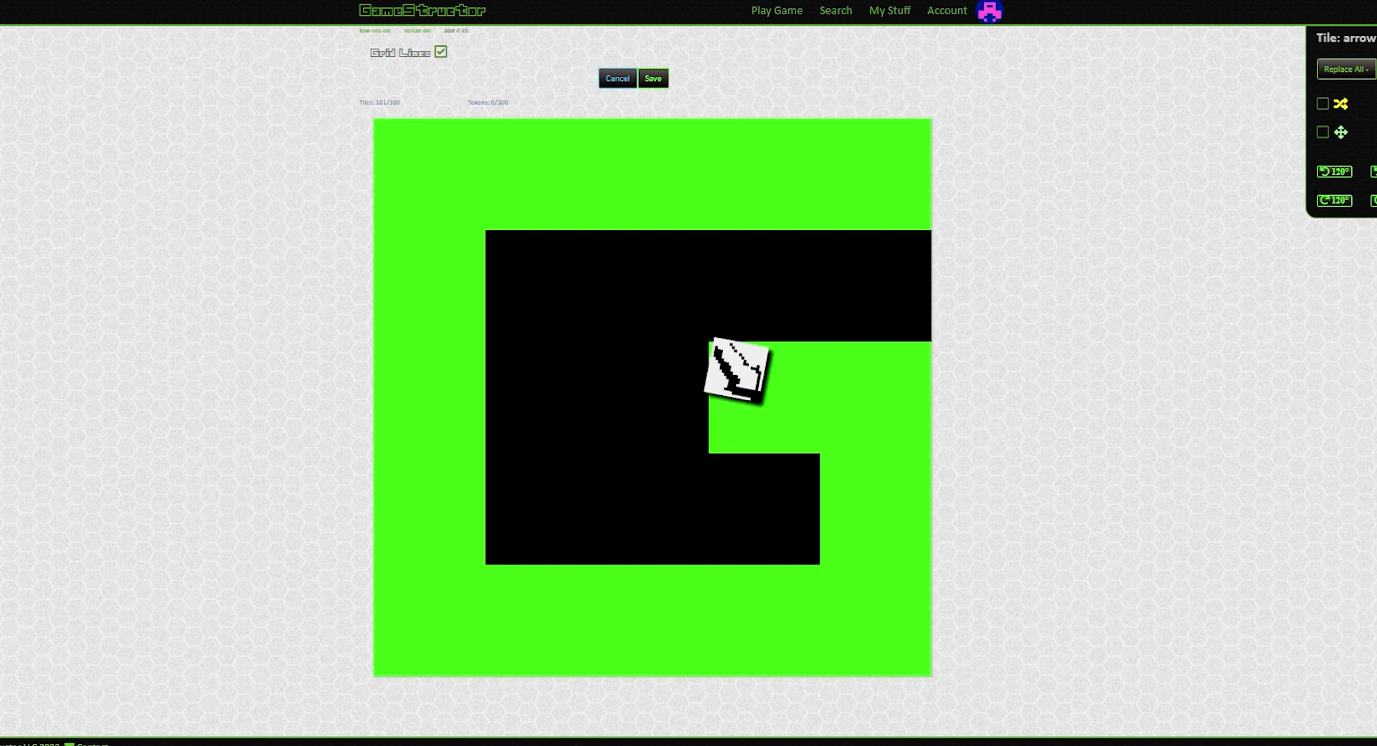
pyautogui.click(1348, 204)
pyautogui.press('Delete')
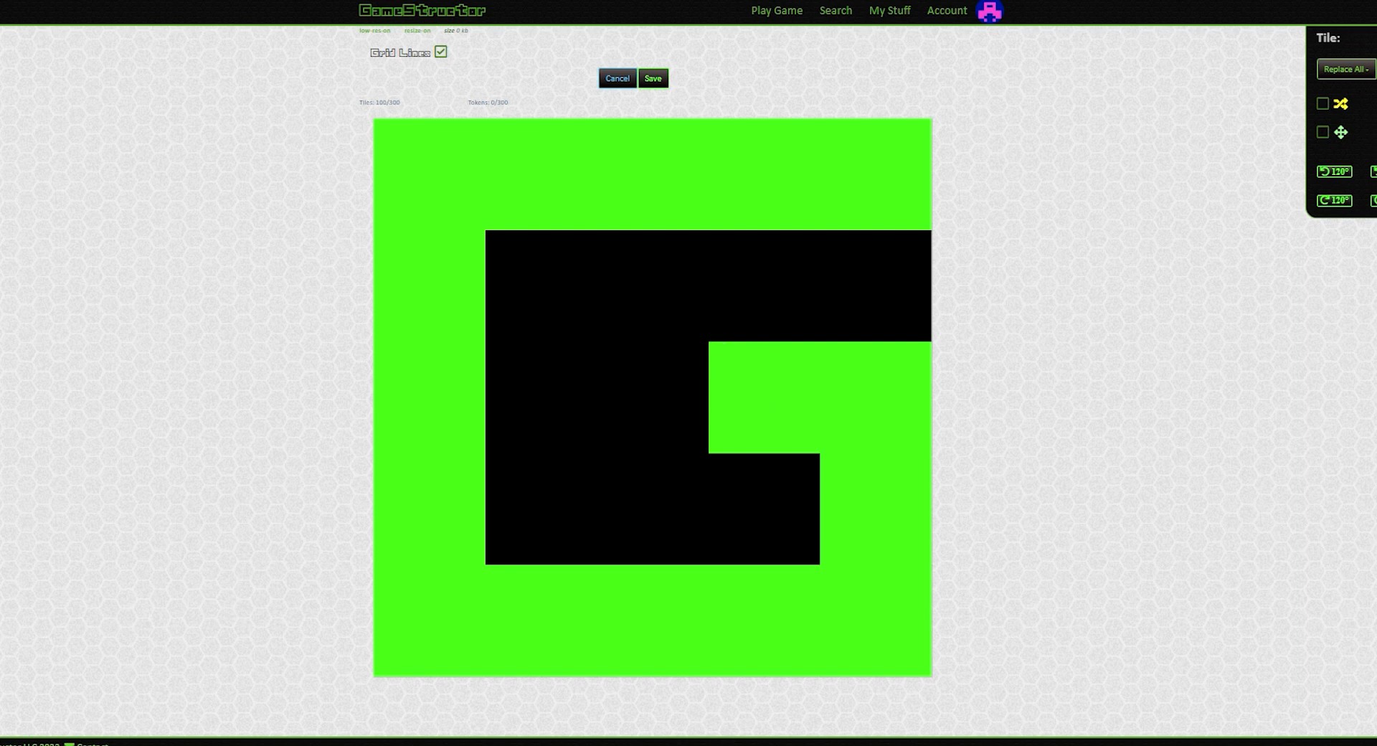
pyautogui.scroll(5, 556, 300)
pyautogui.scroll(1, 432, 192)
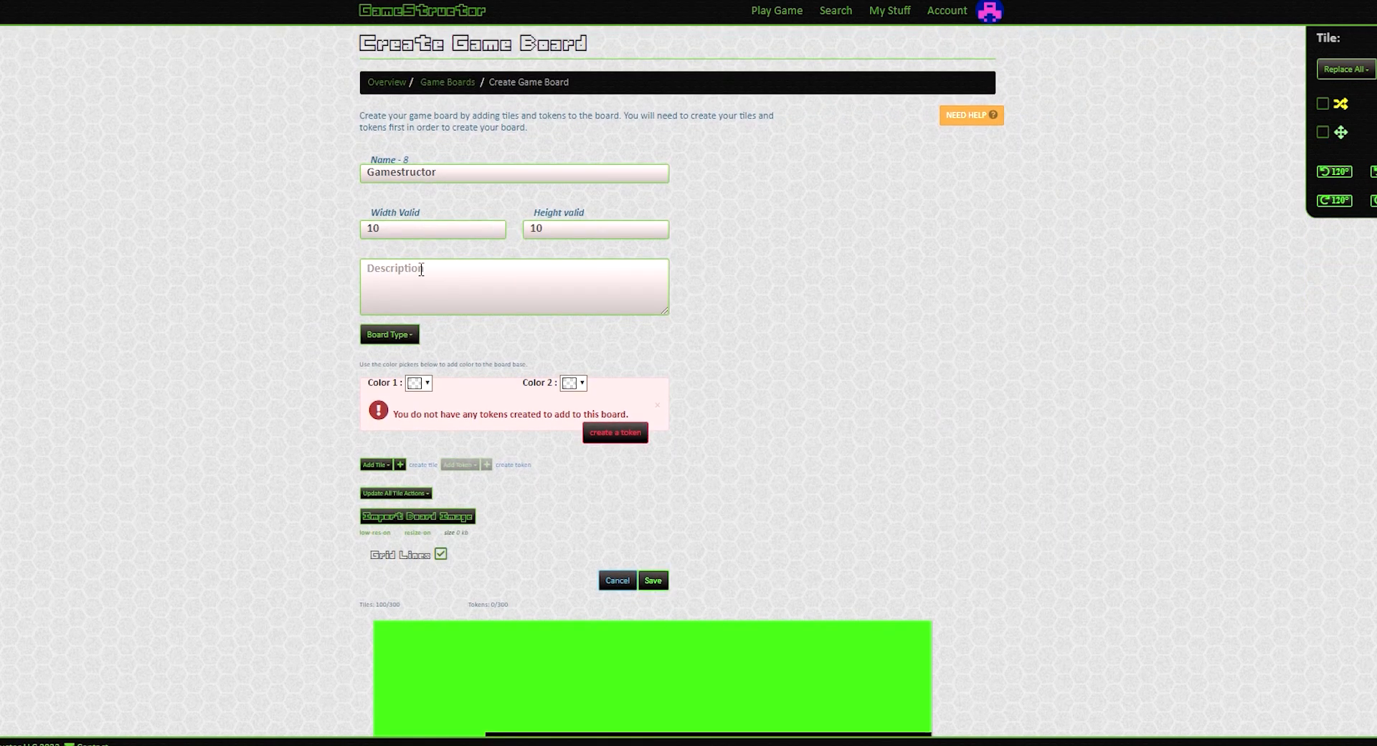
pyautogui.scroll(-3, 398, 333)
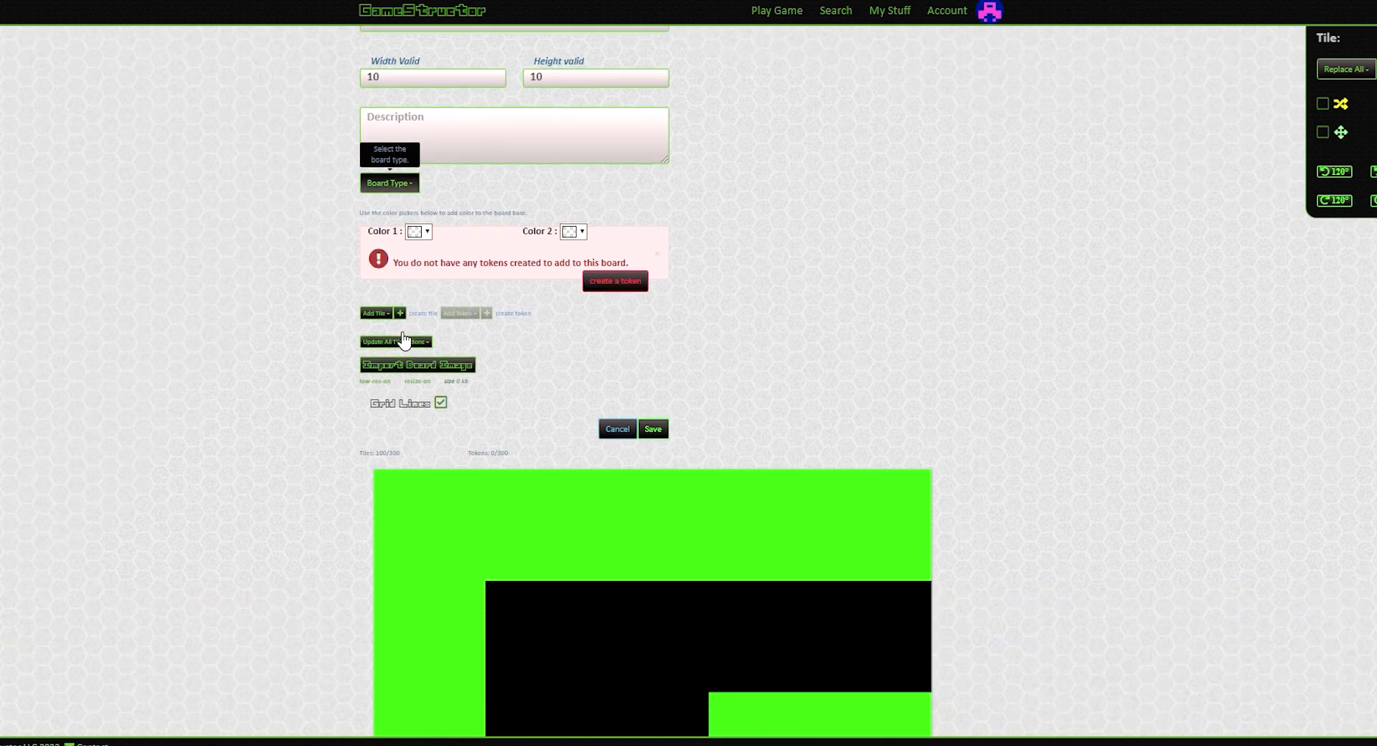
# Change the Gamestructor board's type to hexagon and view the resulting empty grid.
pyautogui.scroll(3, 543, 175)
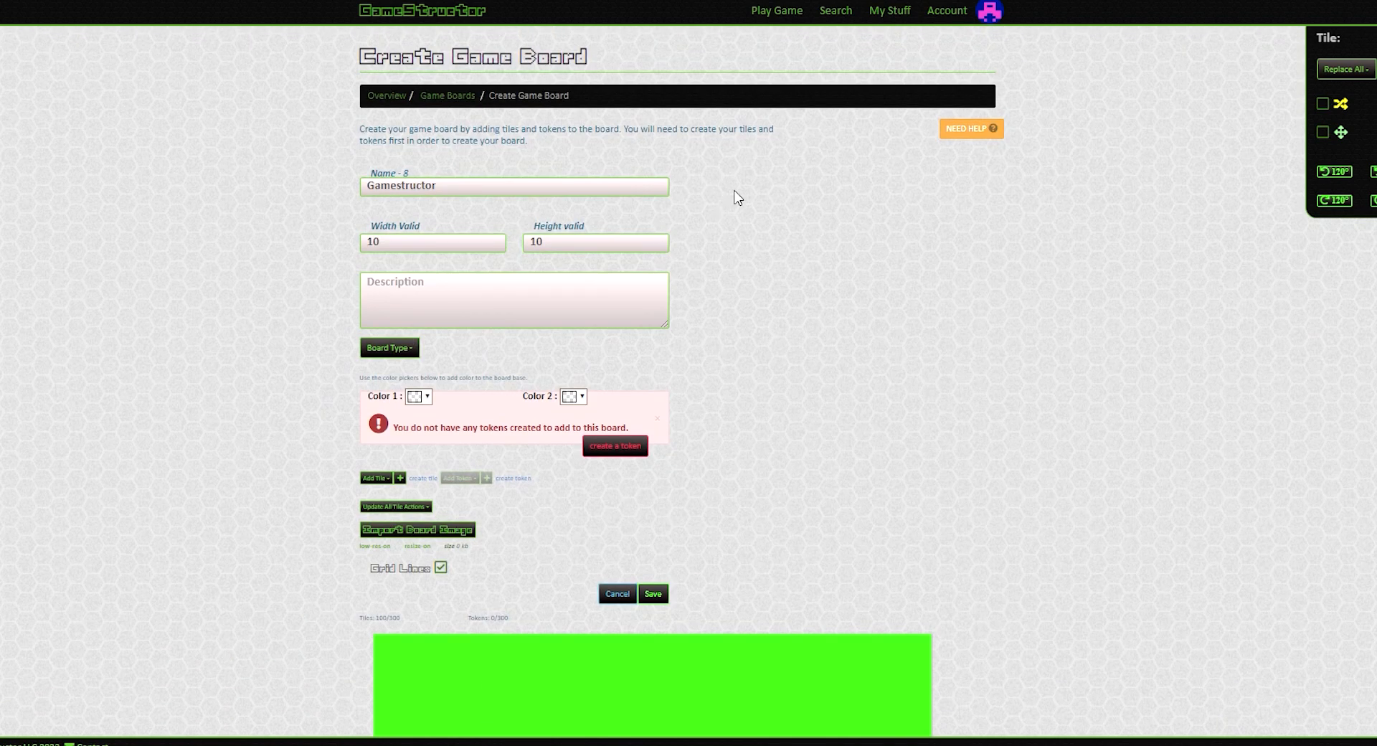
pyautogui.click(384, 349)
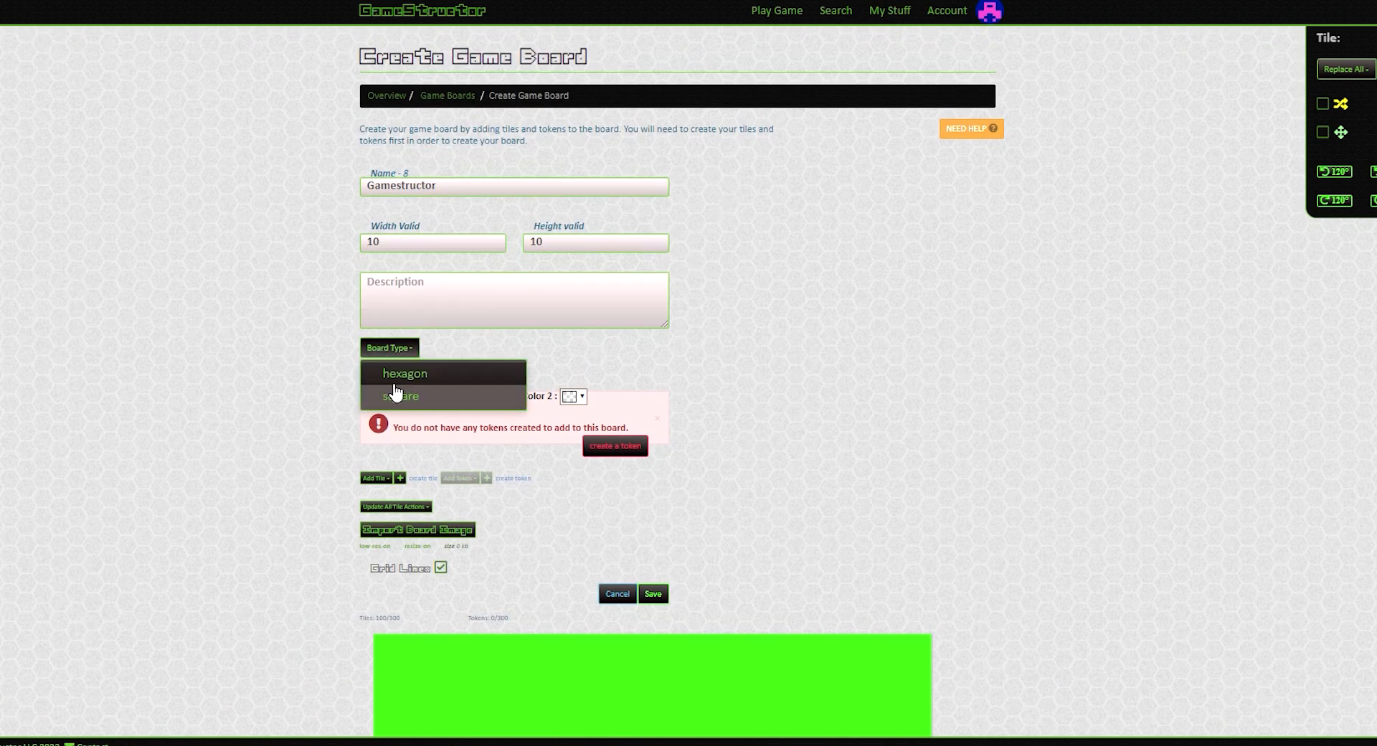
pyautogui.click(406, 379)
pyautogui.scroll(-6, 406, 375)
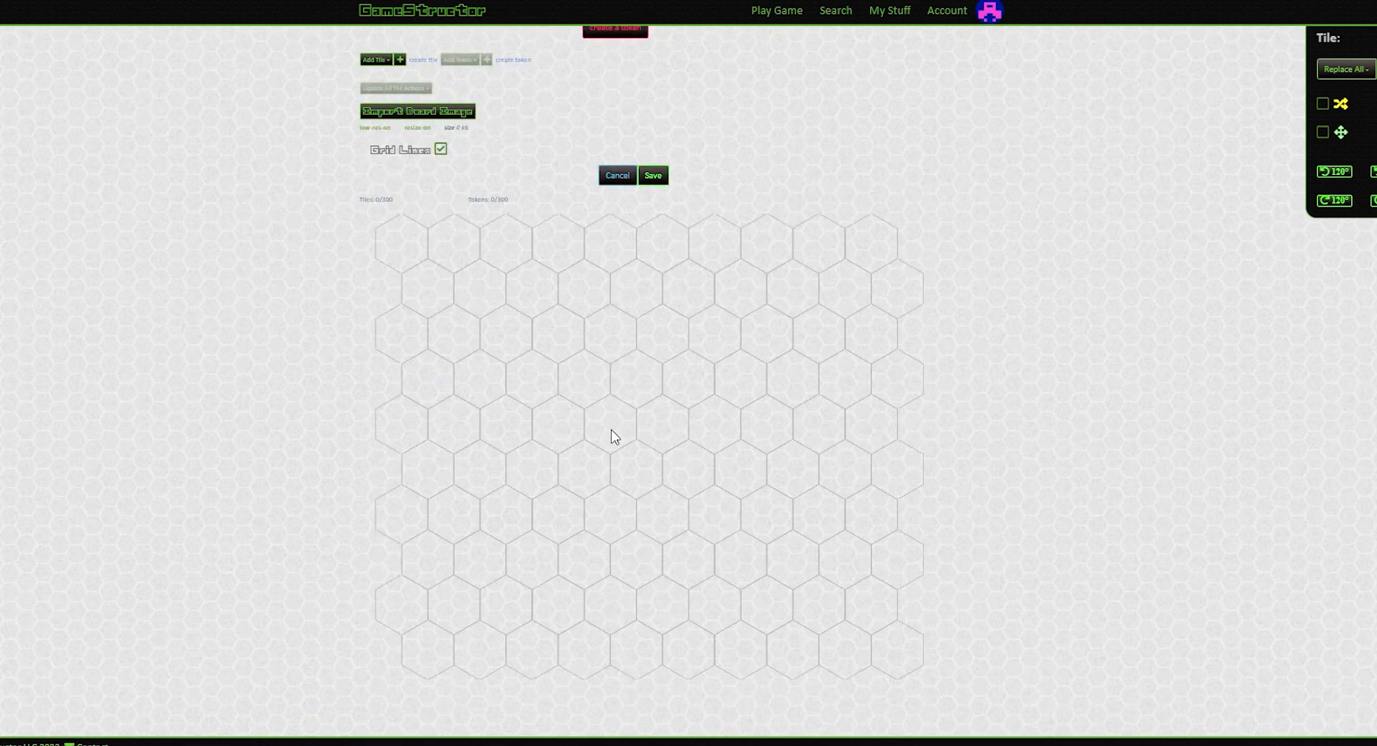
pyautogui.scroll(5, 608, 436)
pyautogui.scroll(1, 756, 66)
# Start a new tile from the user tiles list, set its shape to hex, and draw a freehand black shape inside the hexagon.
pyautogui.moveTo(890, 10)
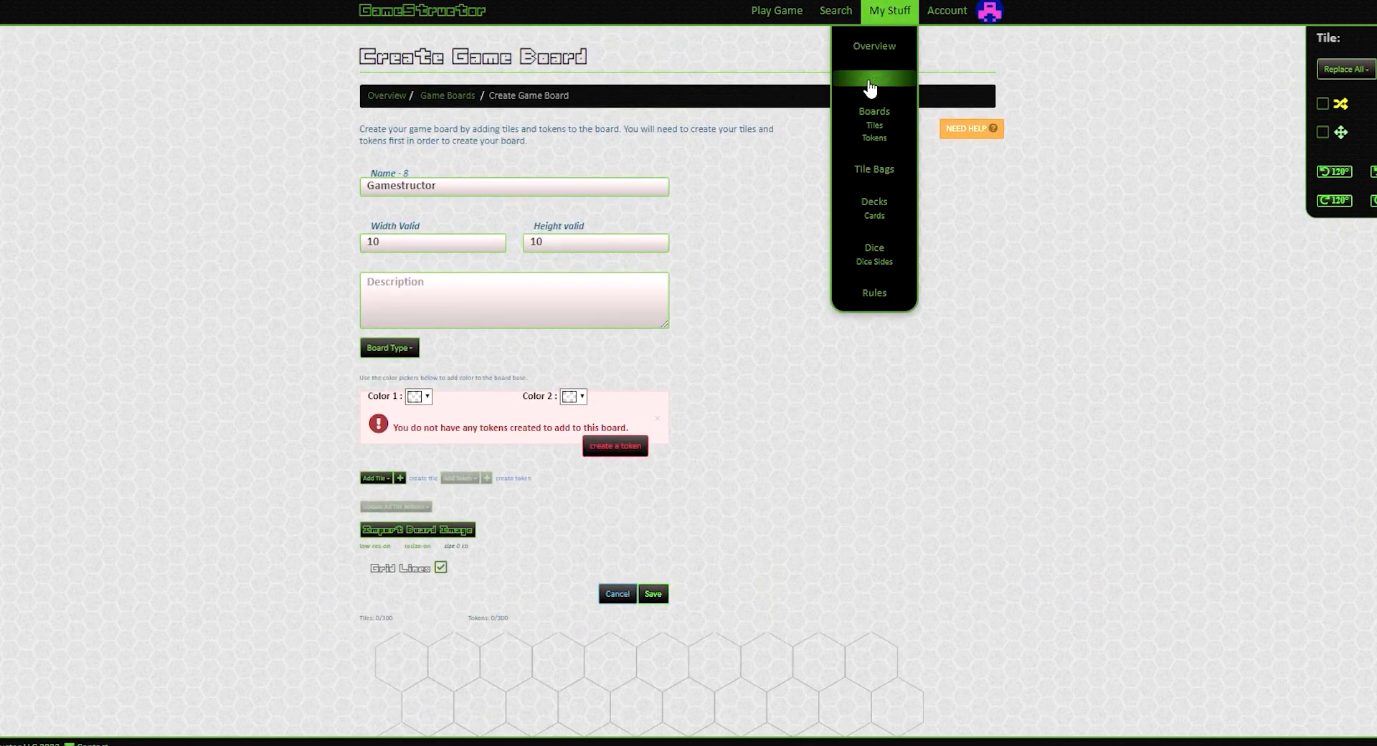
pyautogui.click(874, 126)
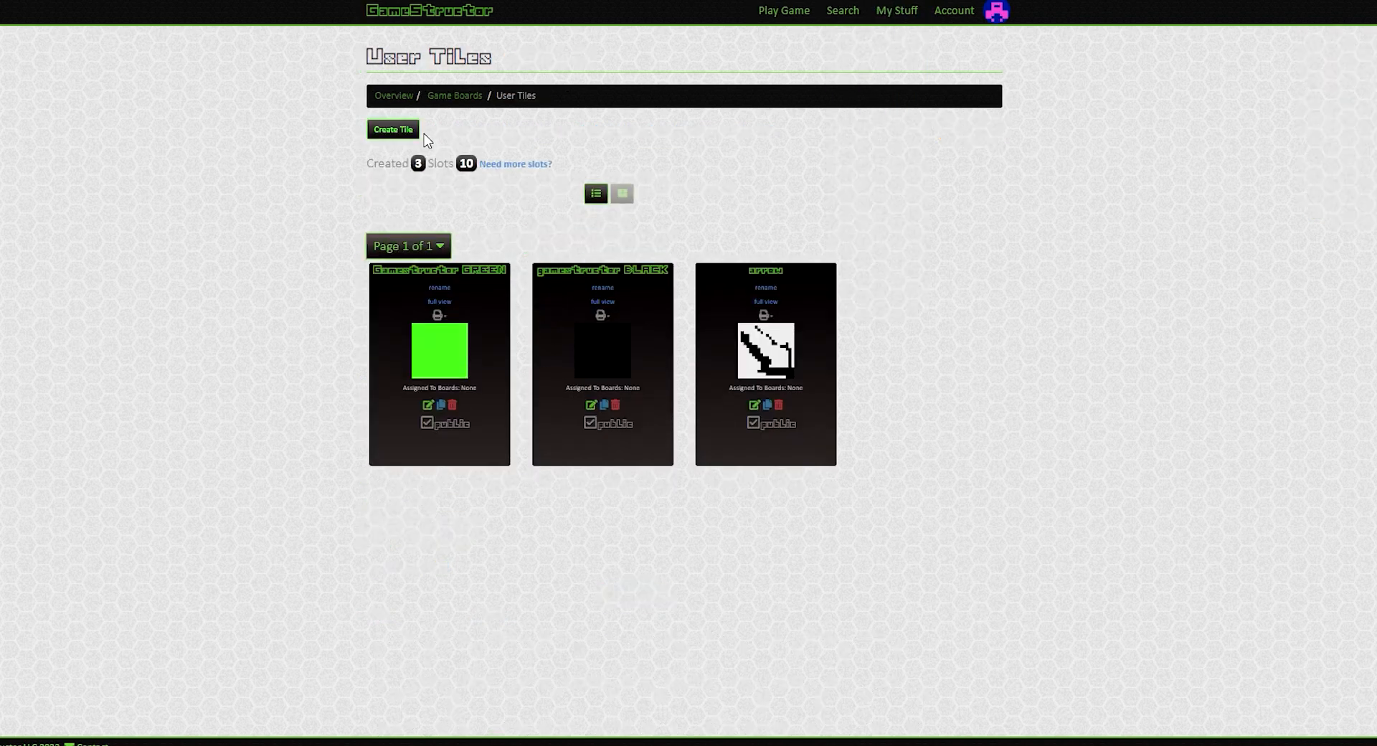
pyautogui.click(398, 131)
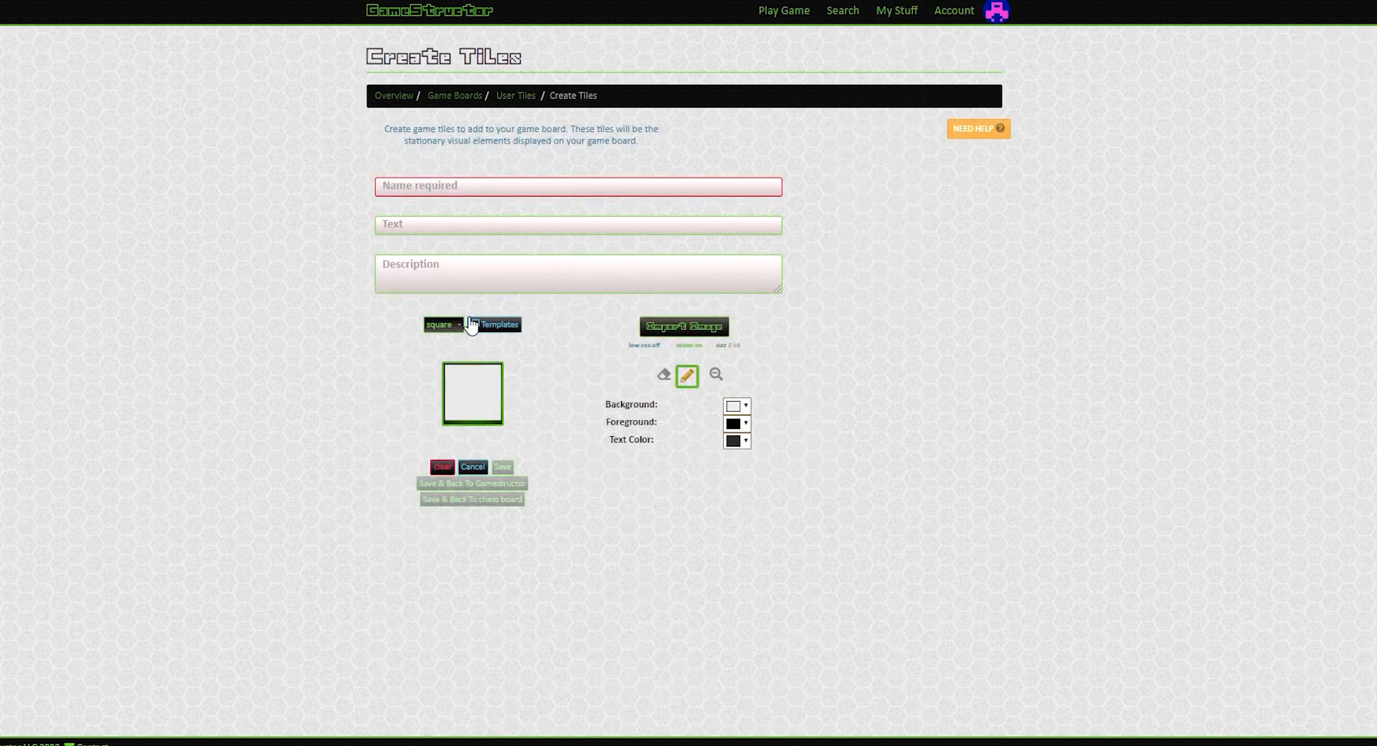
pyautogui.click(462, 324)
pyautogui.click(467, 372)
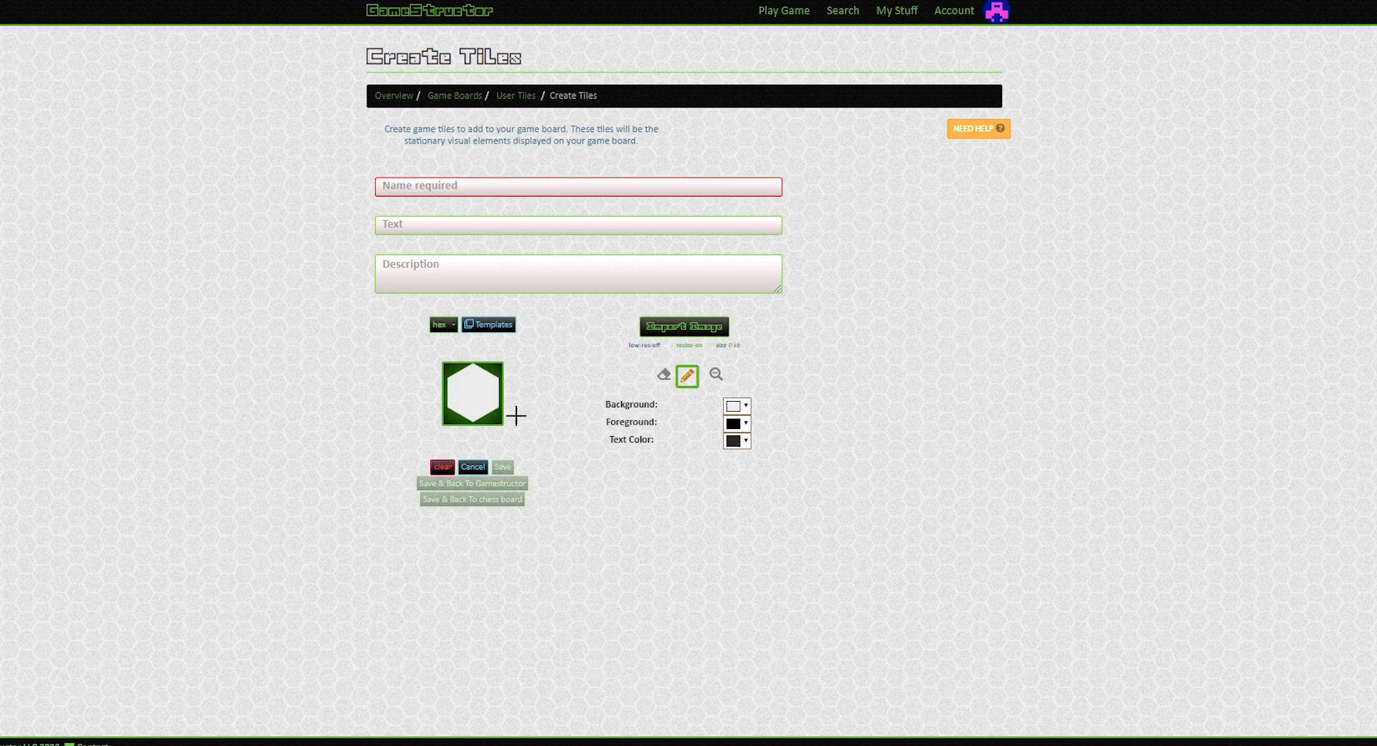
pyautogui.moveTo(471, 392)
pyautogui.mouseDown()
pyautogui.moveTo(476, 407)
pyautogui.moveTo(484, 391)
pyautogui.mouseUp()
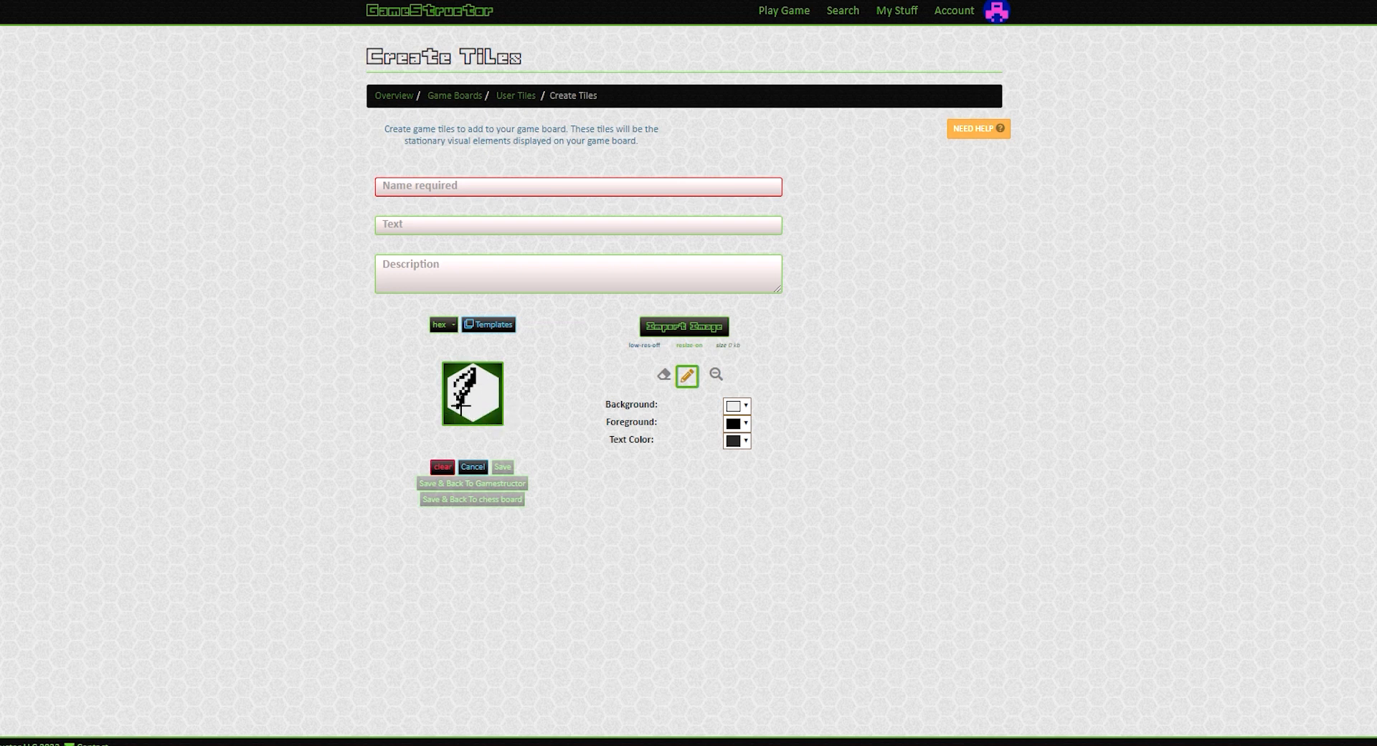